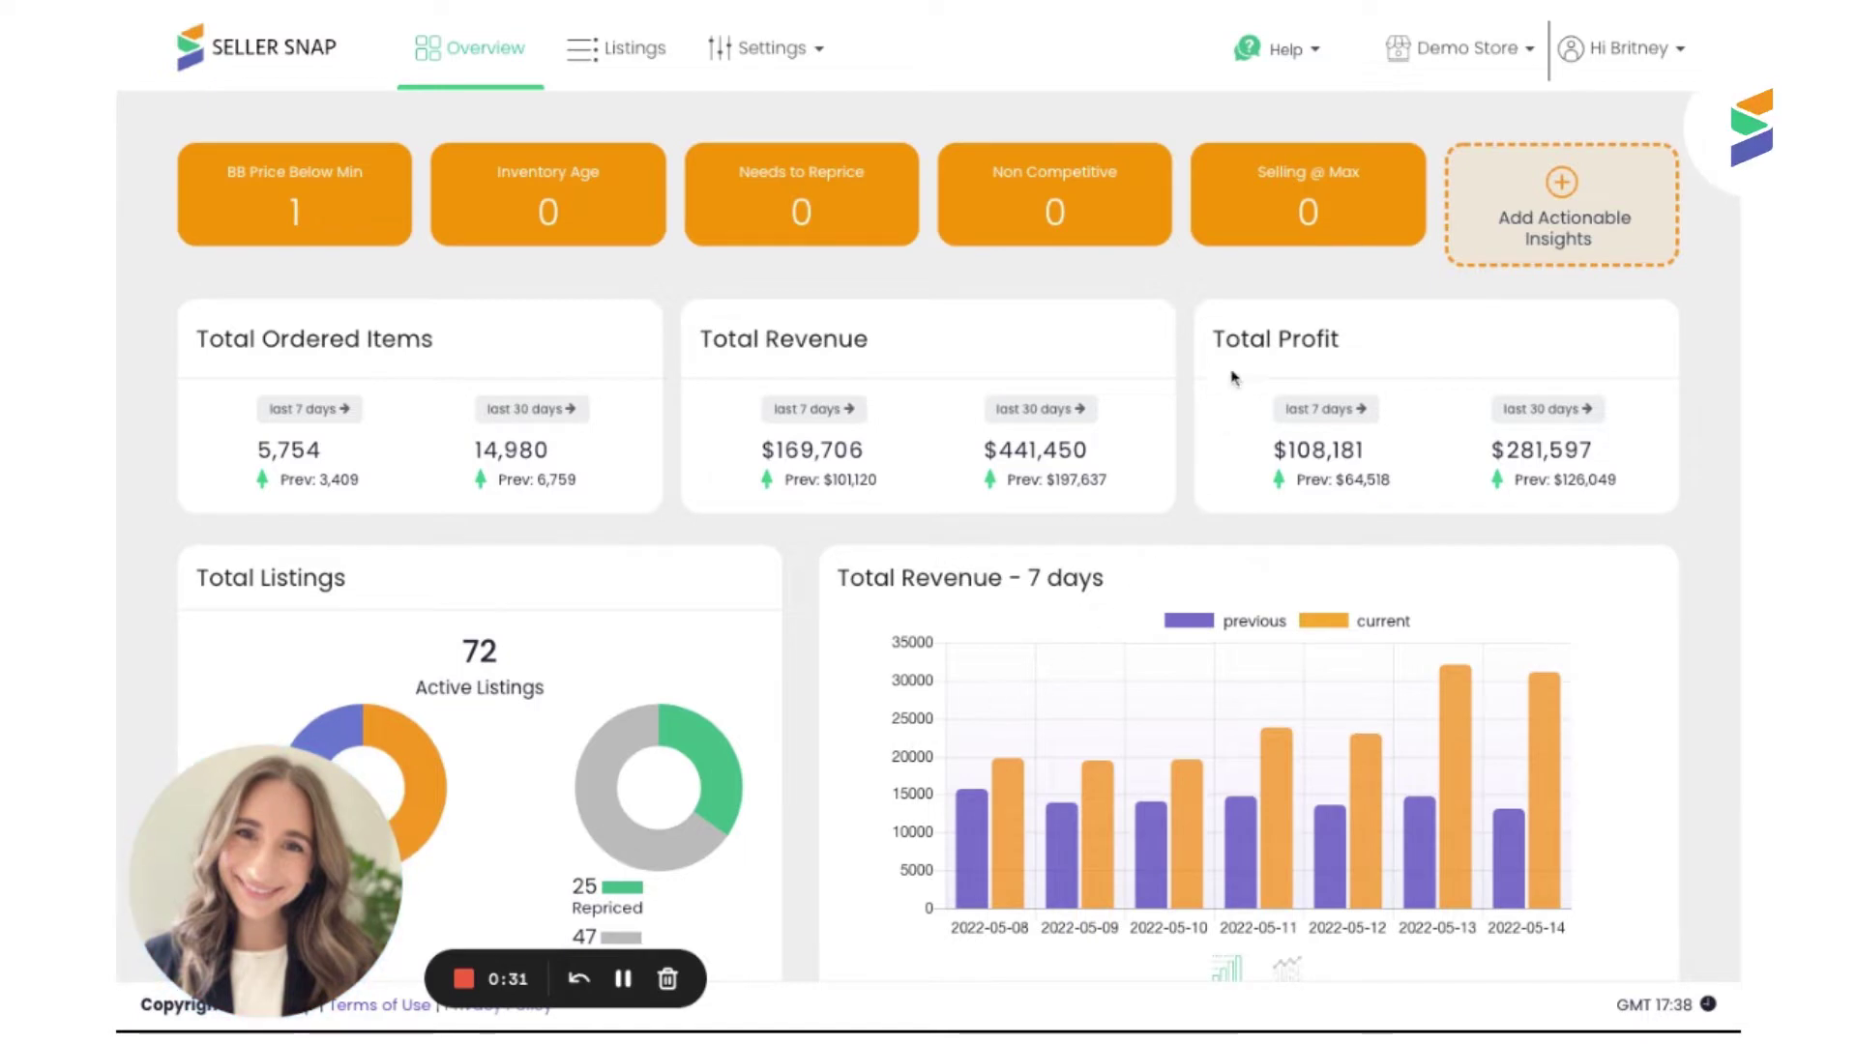
Start a new customizable column from the account's Custom Columns settings
left_click(1679, 56)
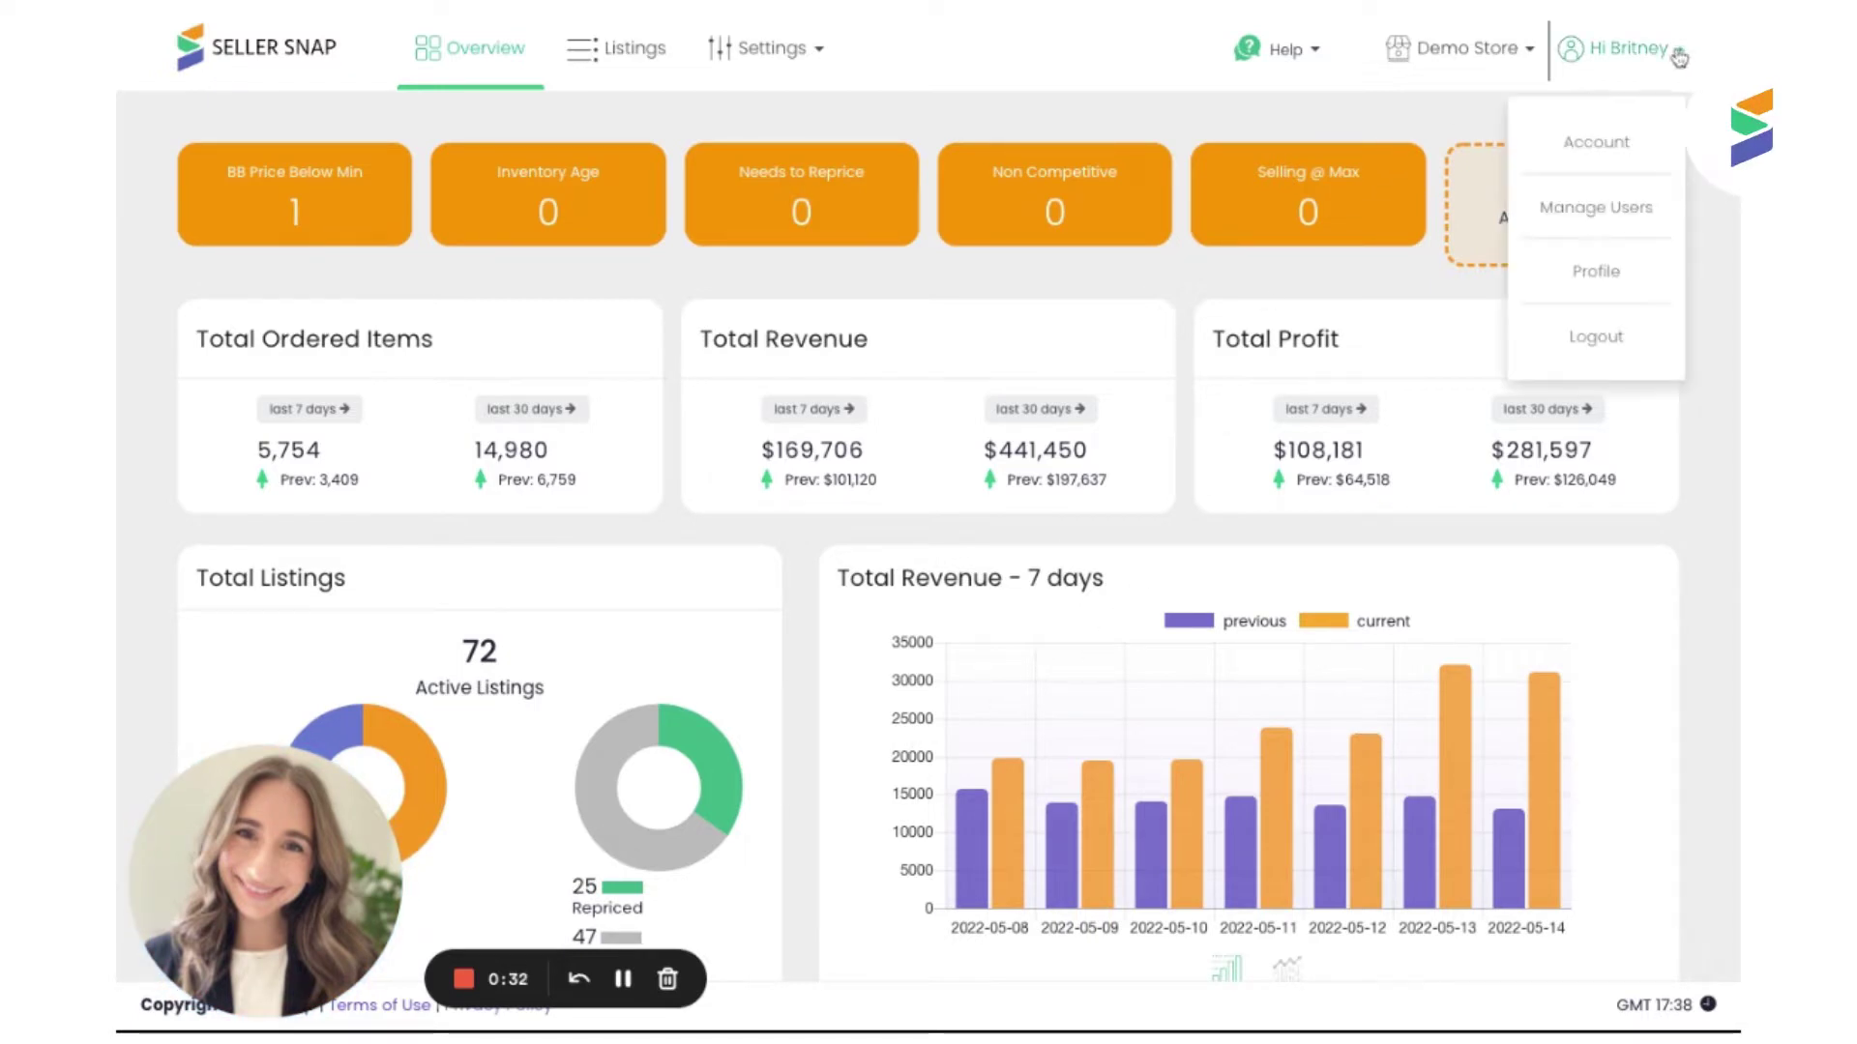
left_click(1619, 145)
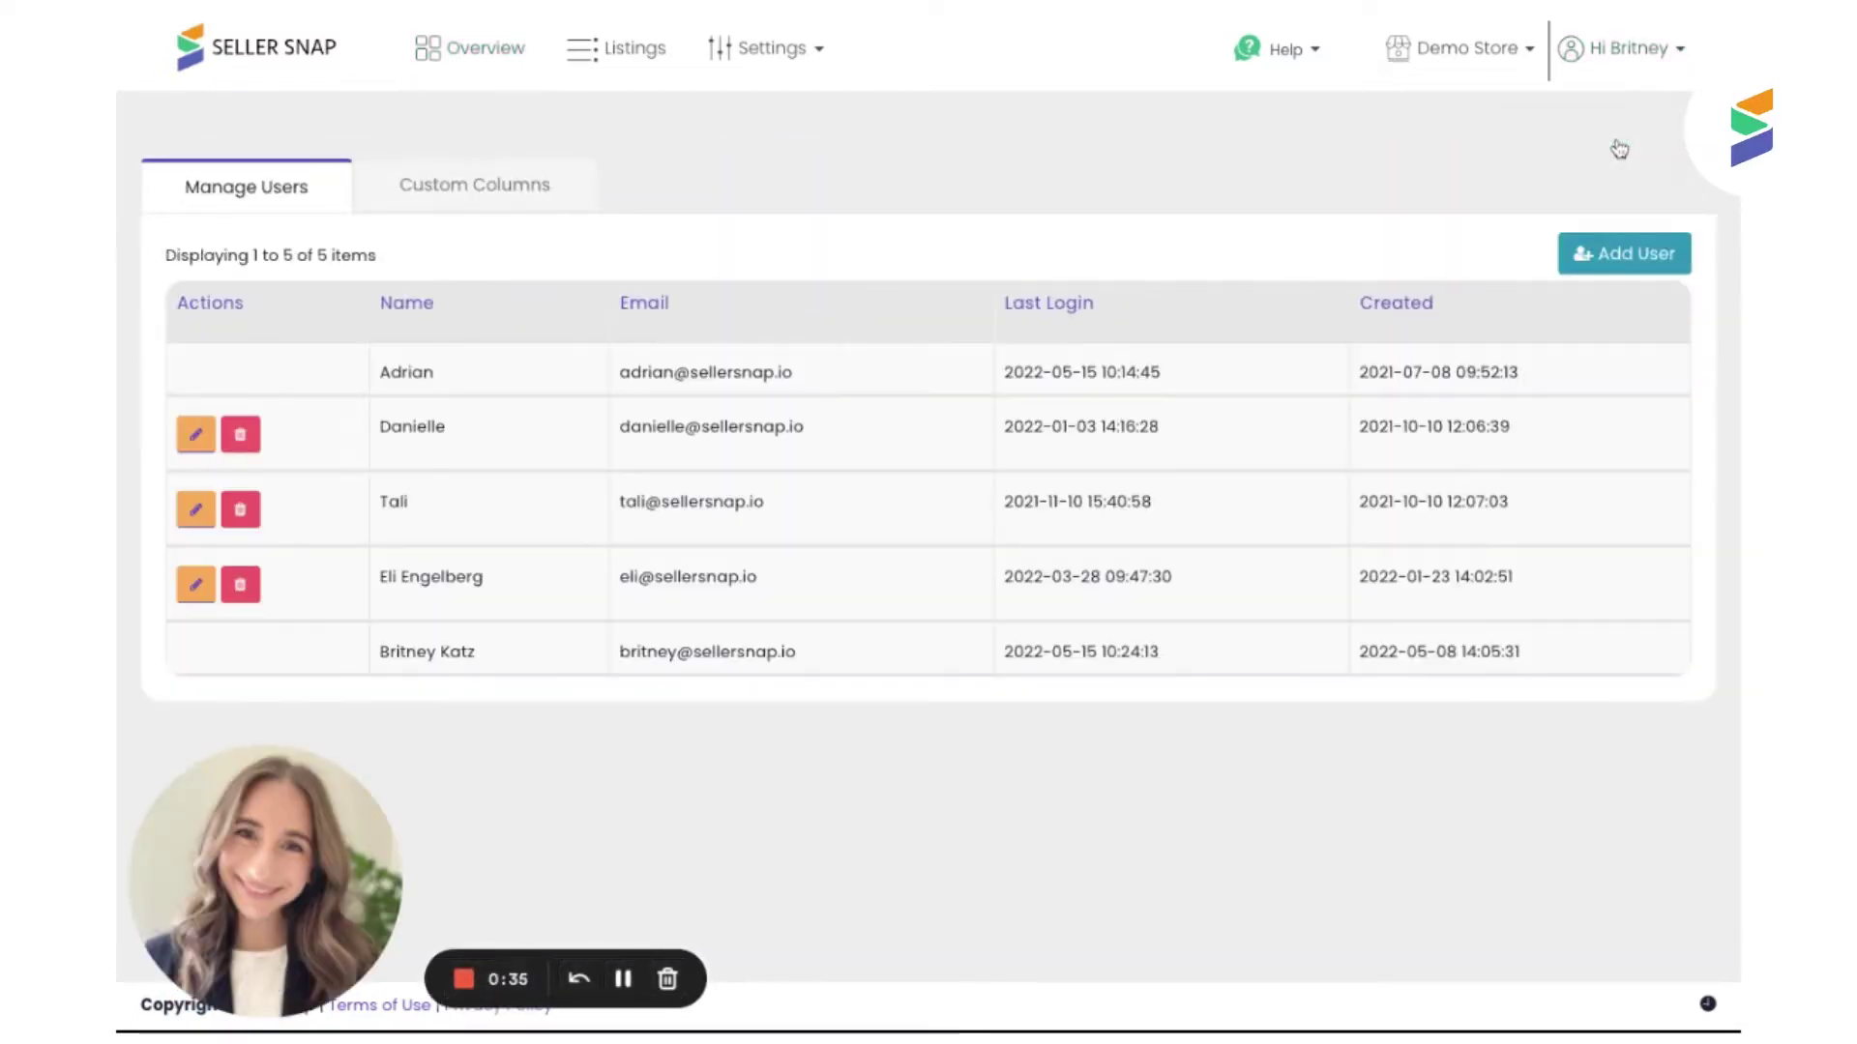
left_click(517, 193)
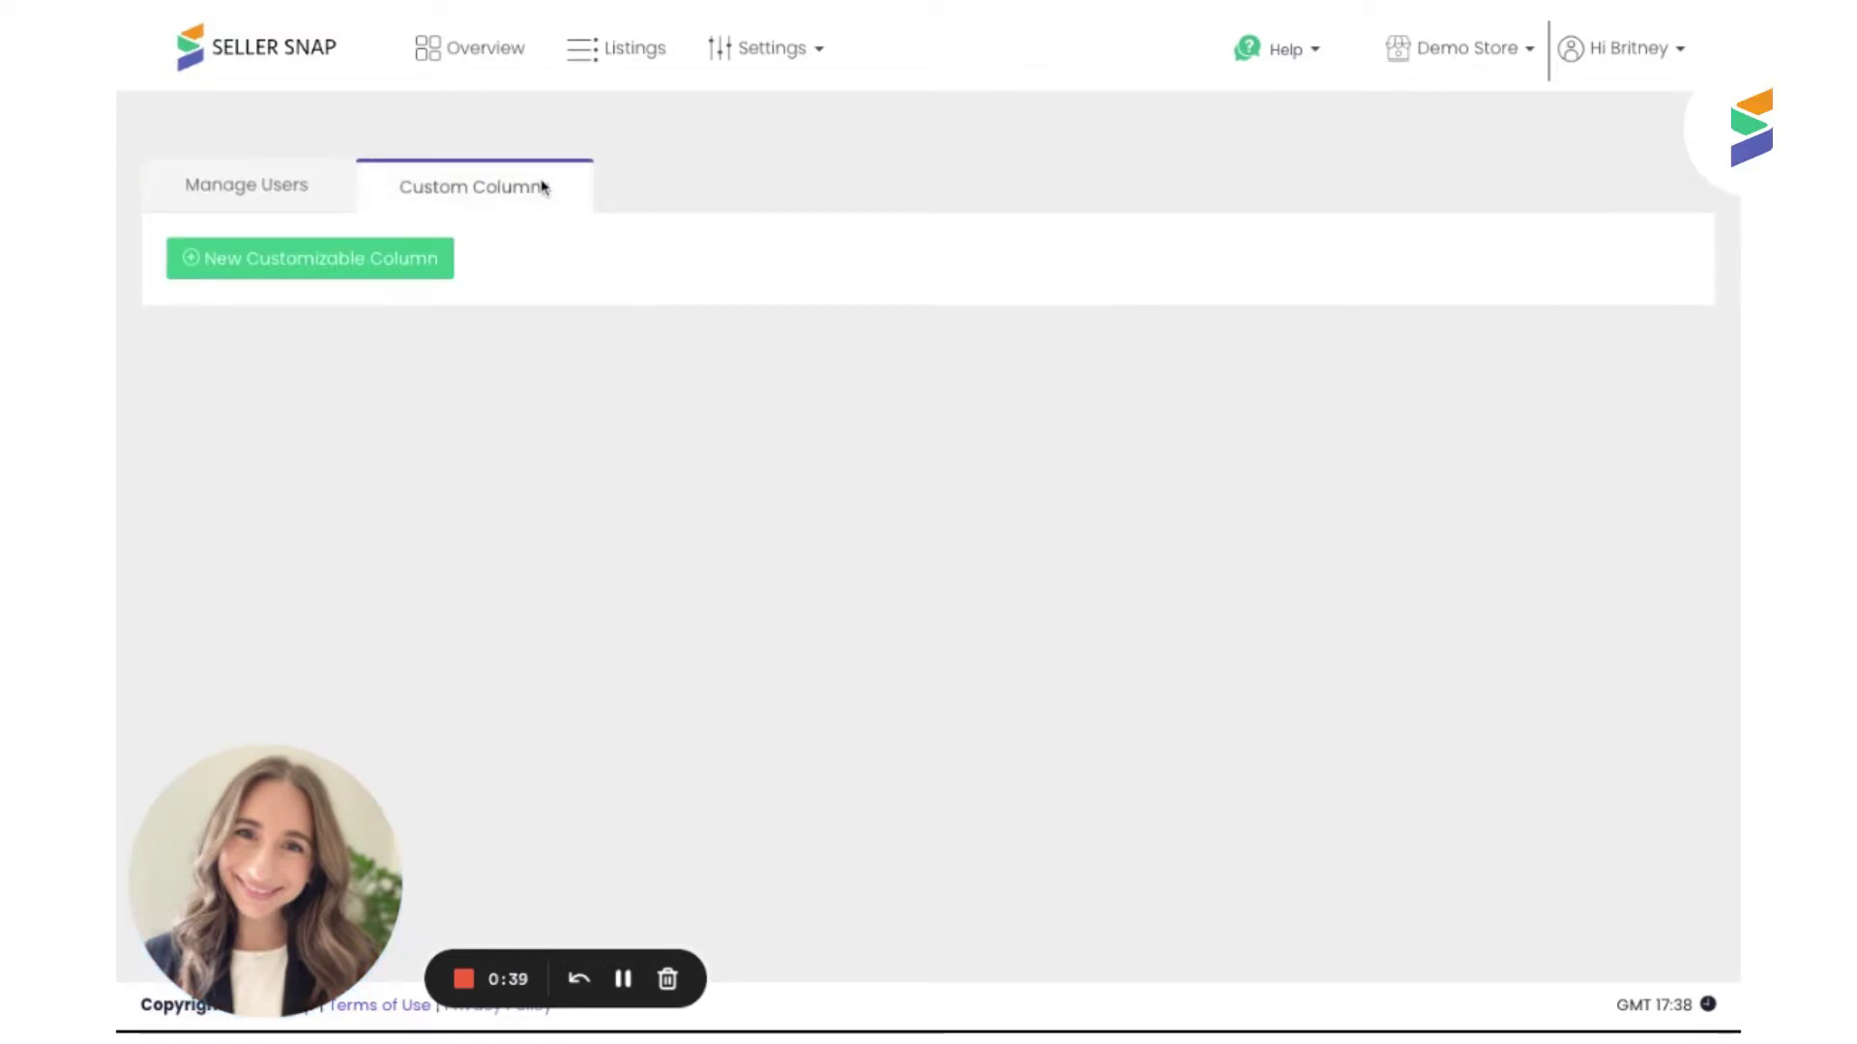
left_click(287, 269)
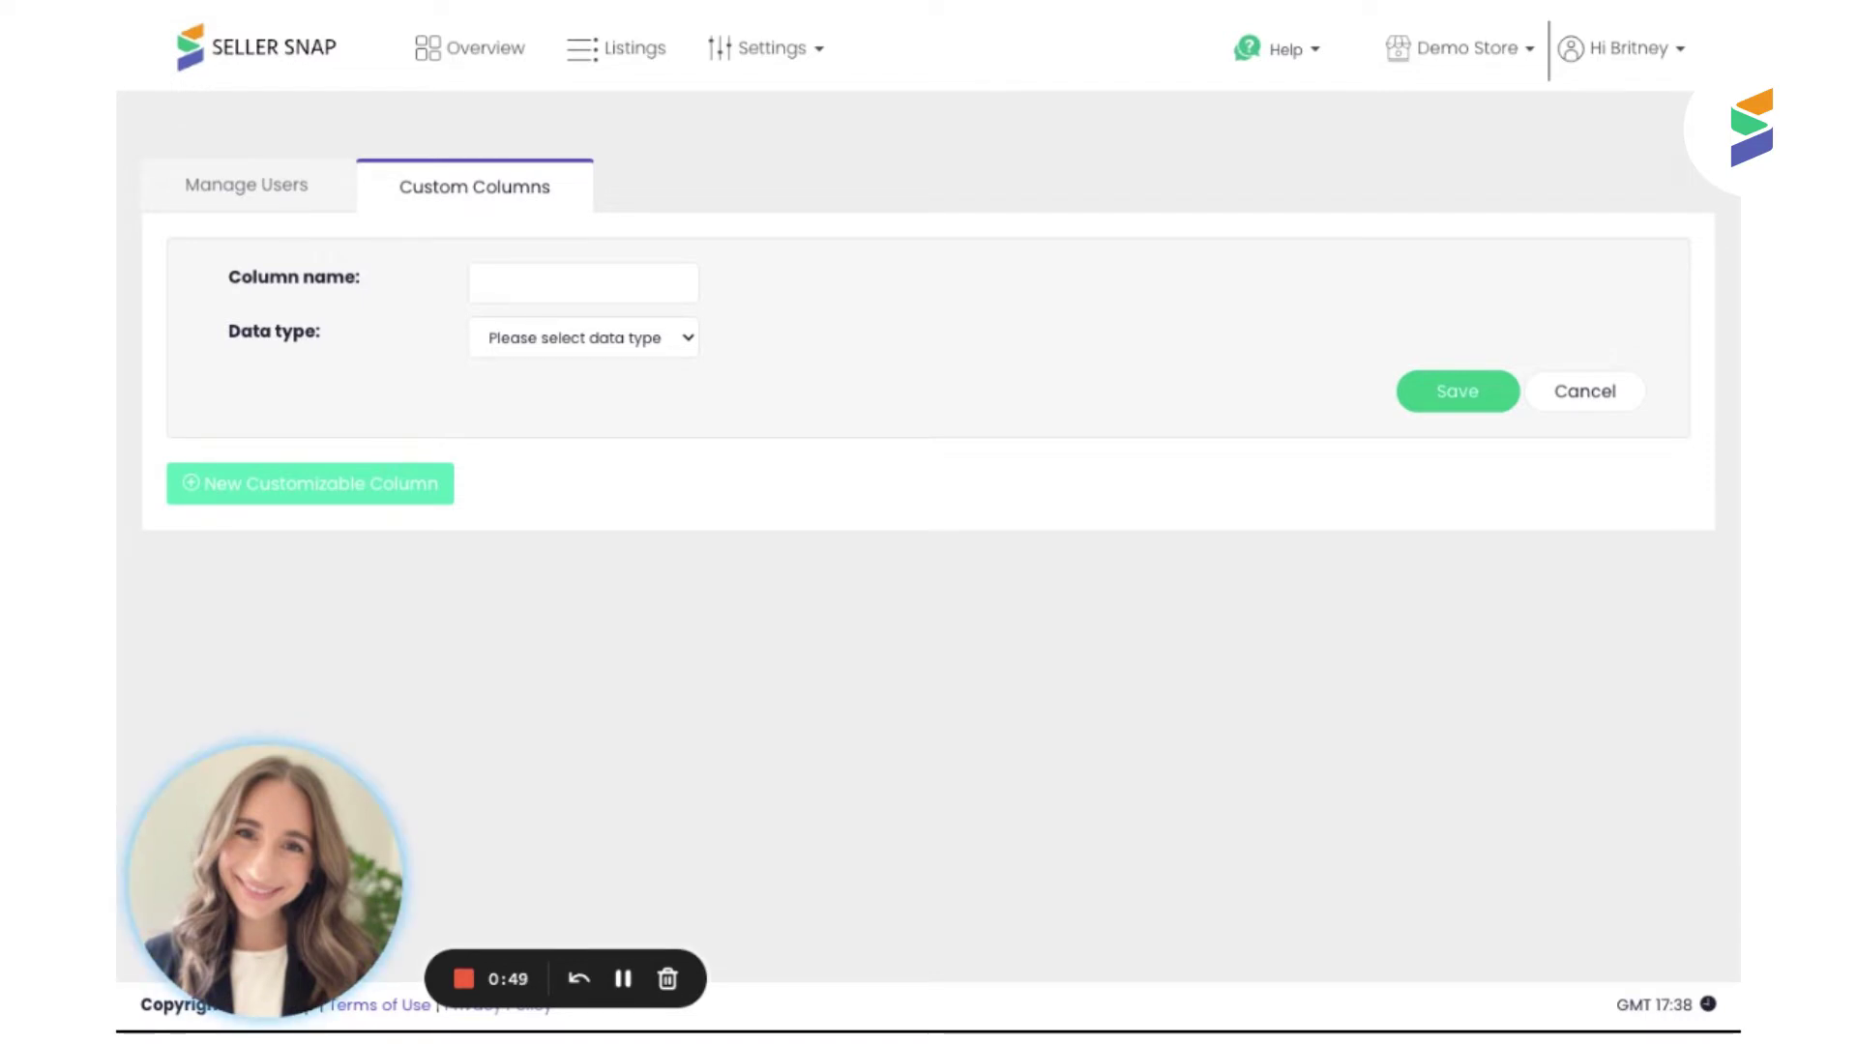
Cycle the column's data type through Boolean, Date, List and Numeric, ending on String
left_click(515, 355)
left_click(513, 375)
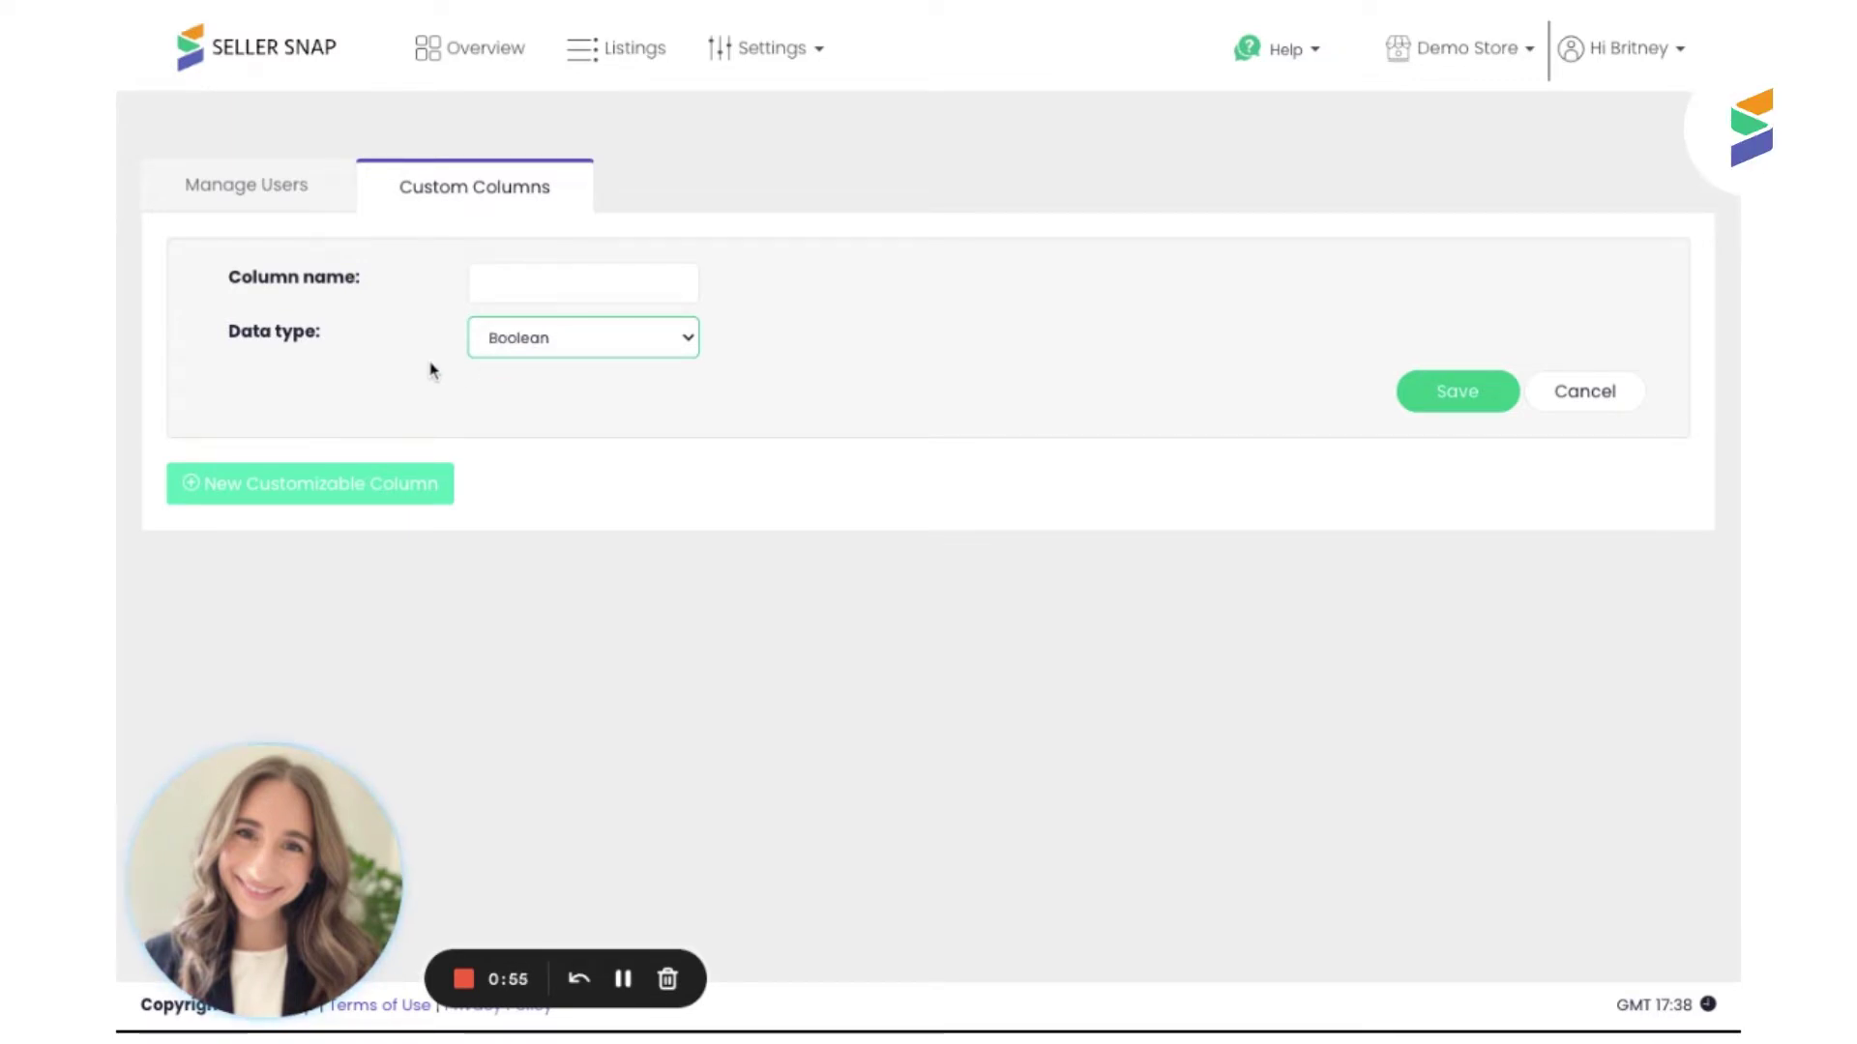
left_click(506, 355)
left_click(477, 379)
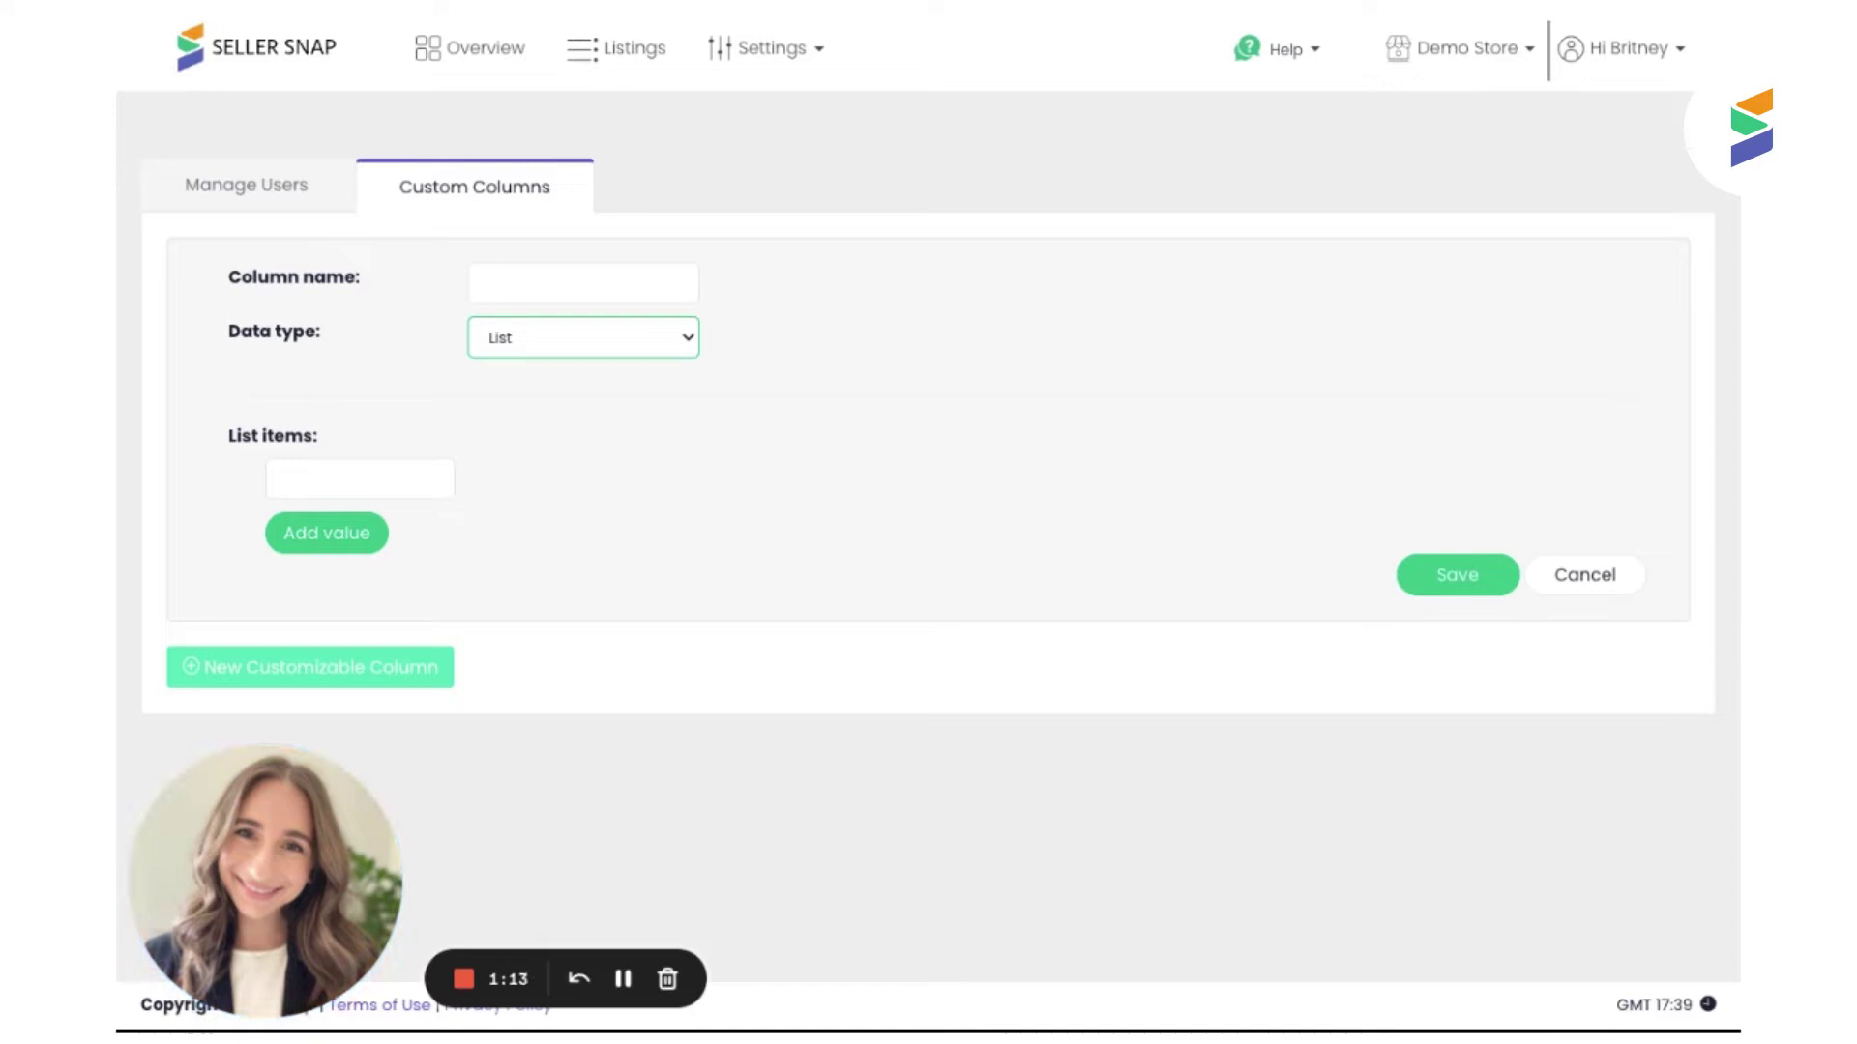
left_click(505, 383)
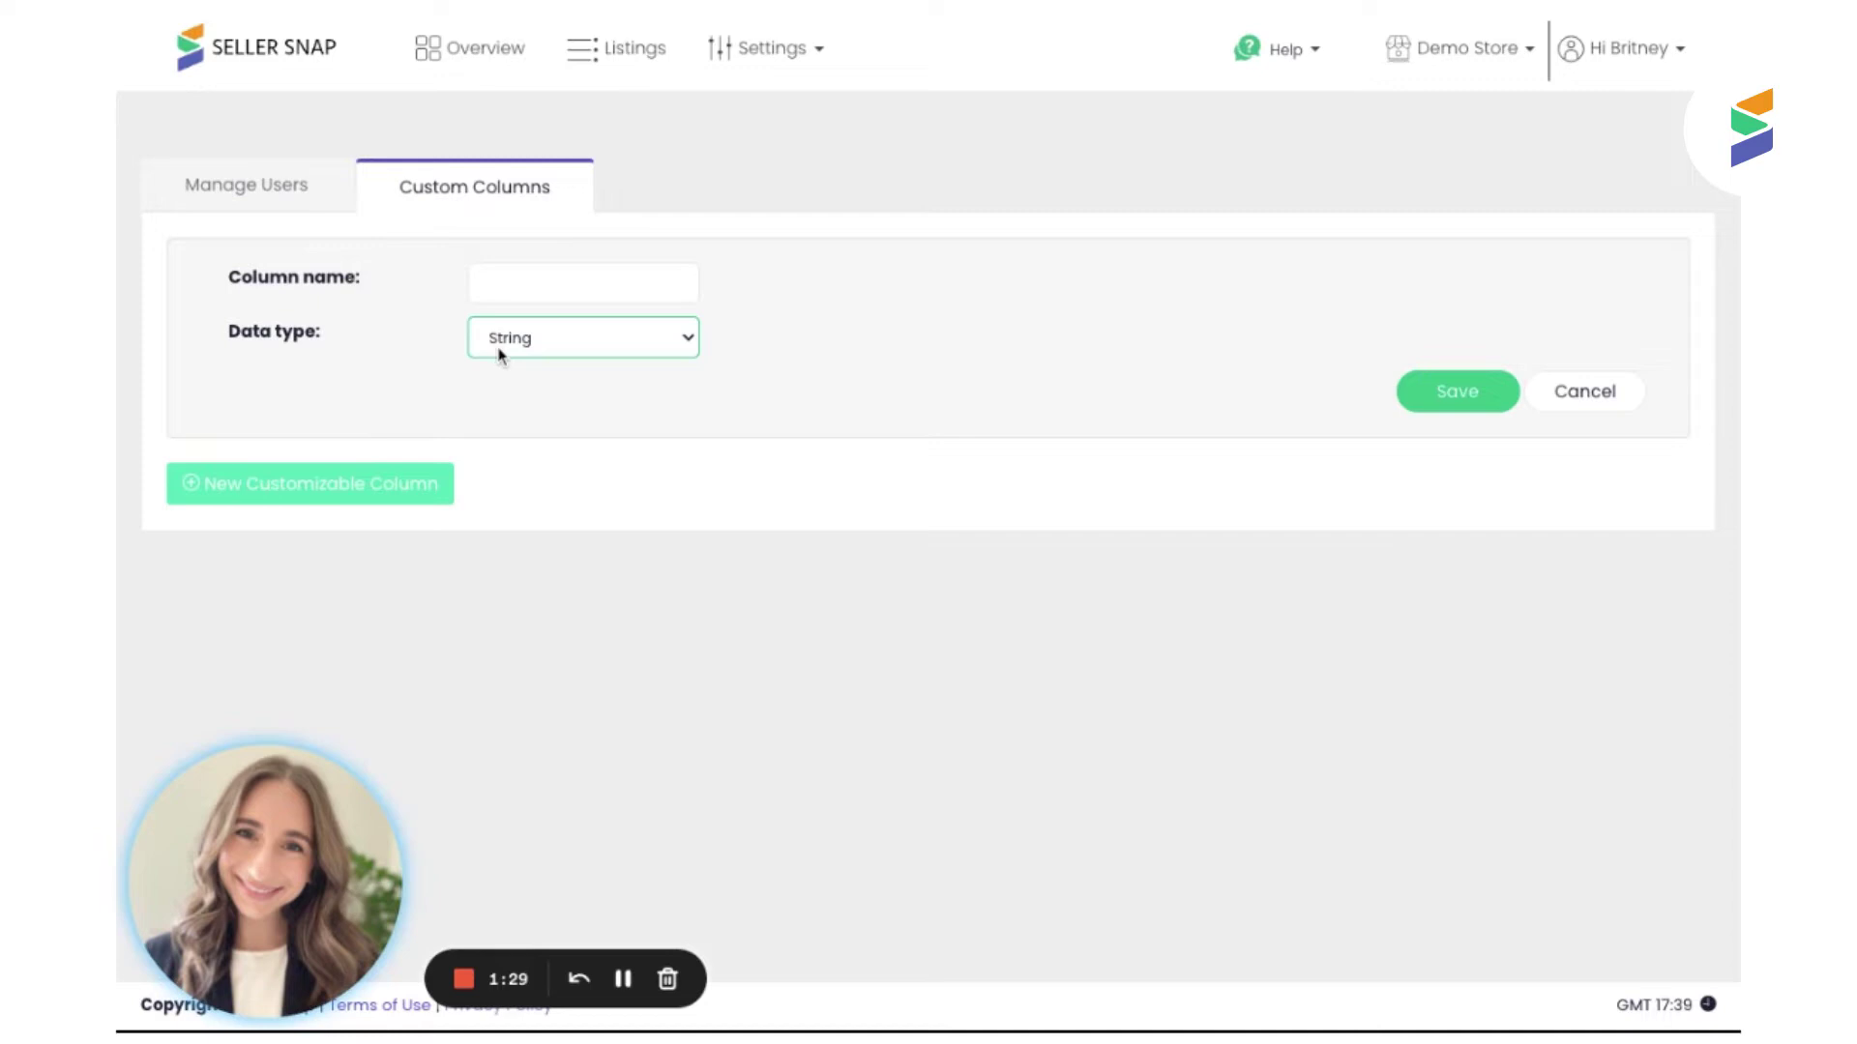
Name the new column 'Sourced' and make it a List type
left_click(494, 278)
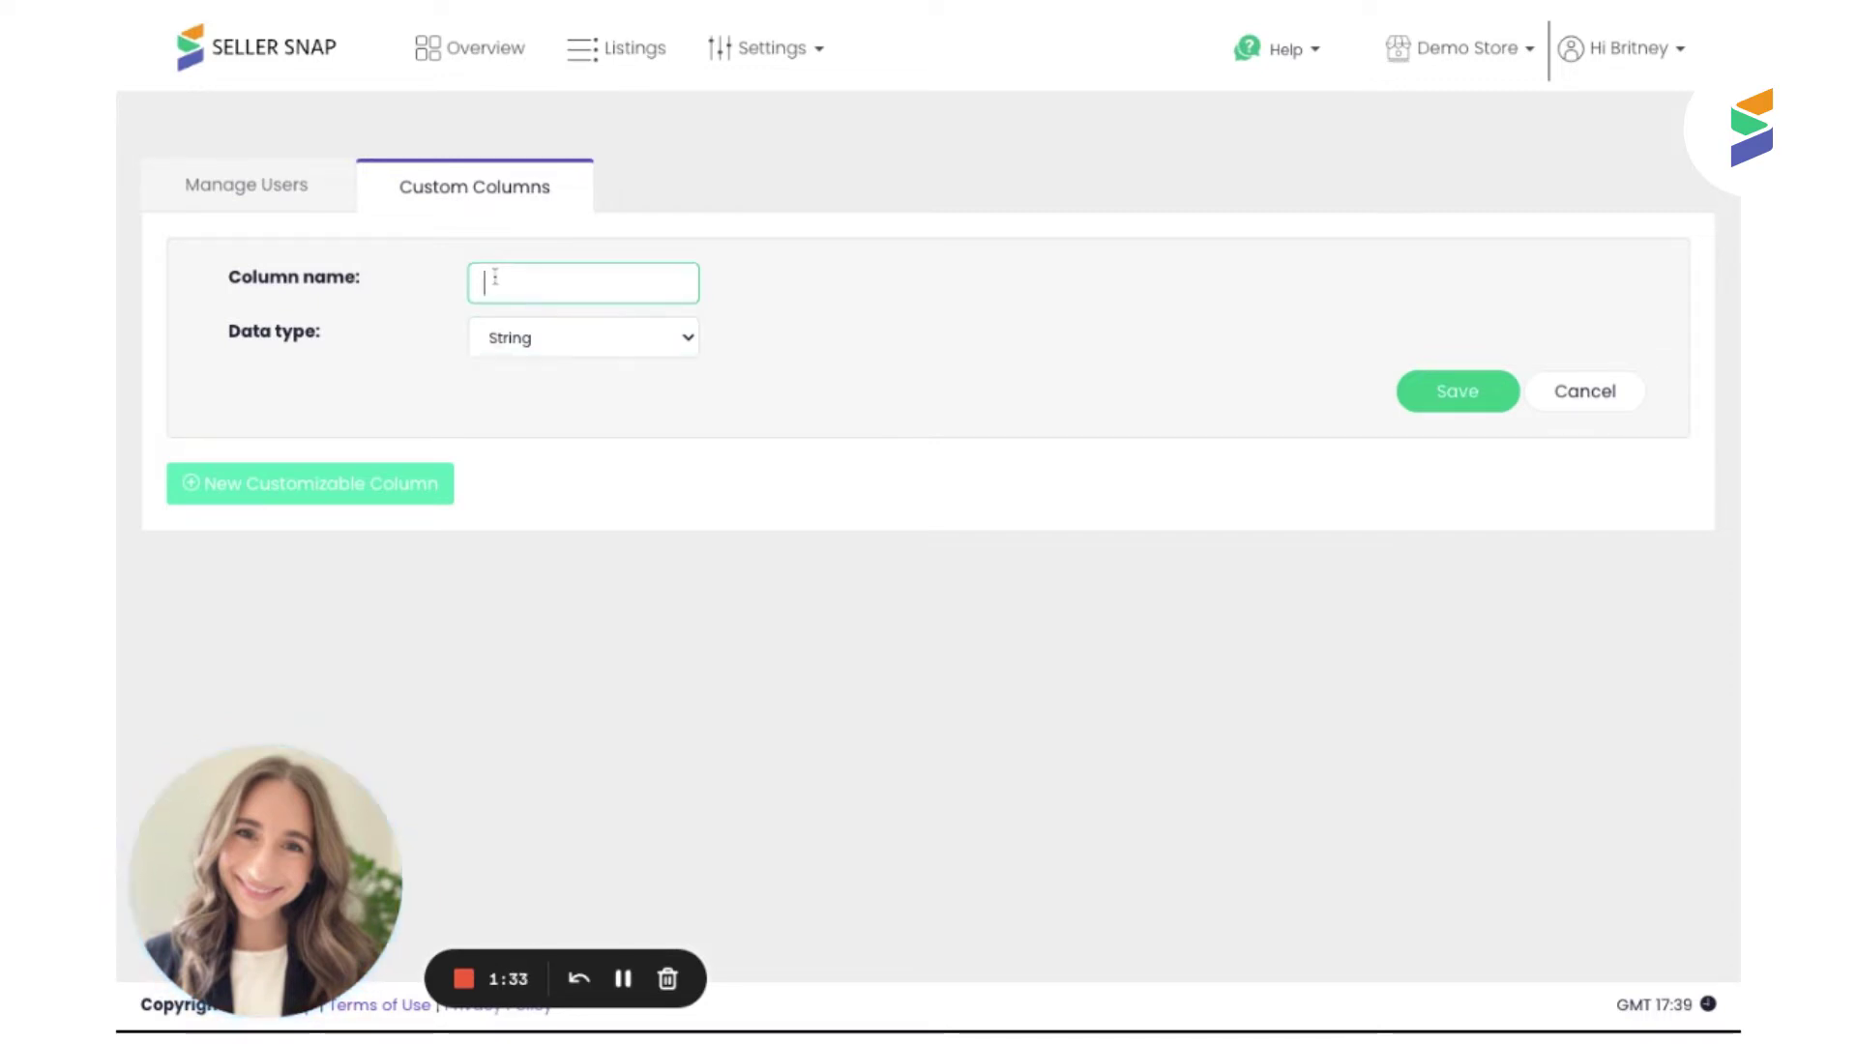
type("Sourced")
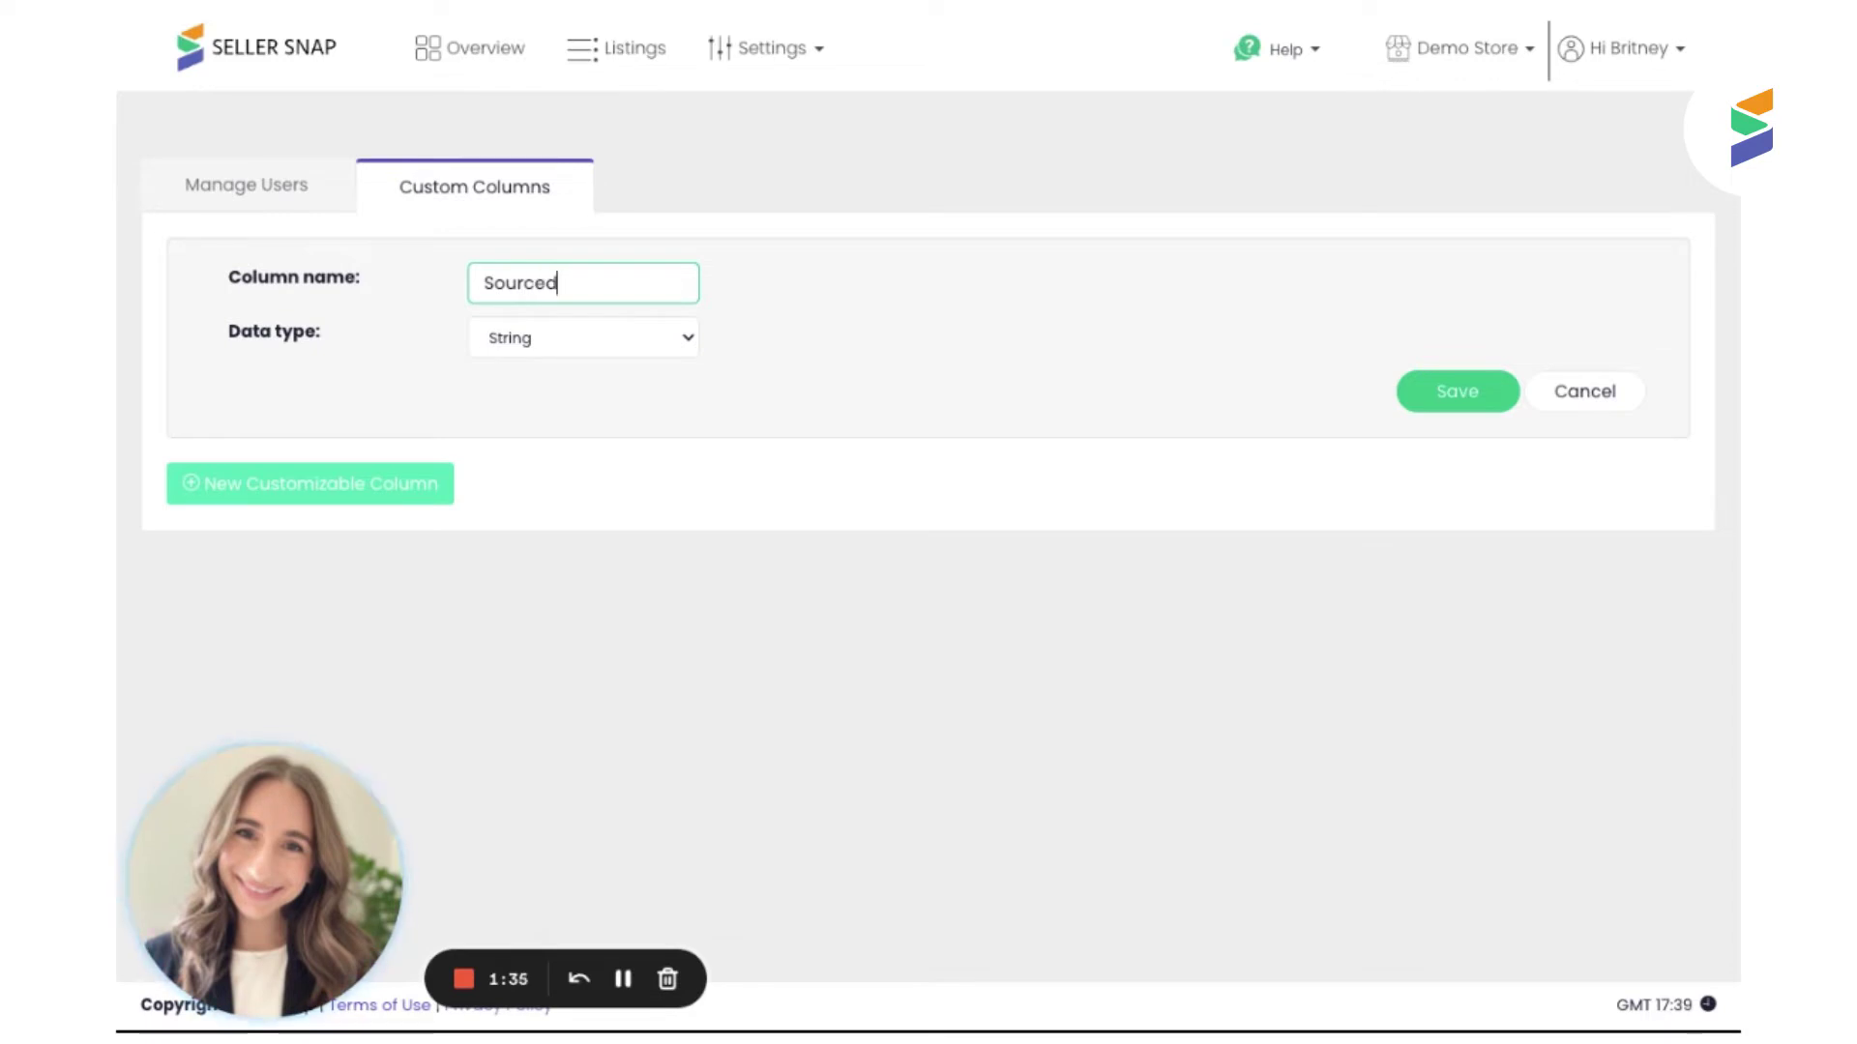
left_click(523, 341)
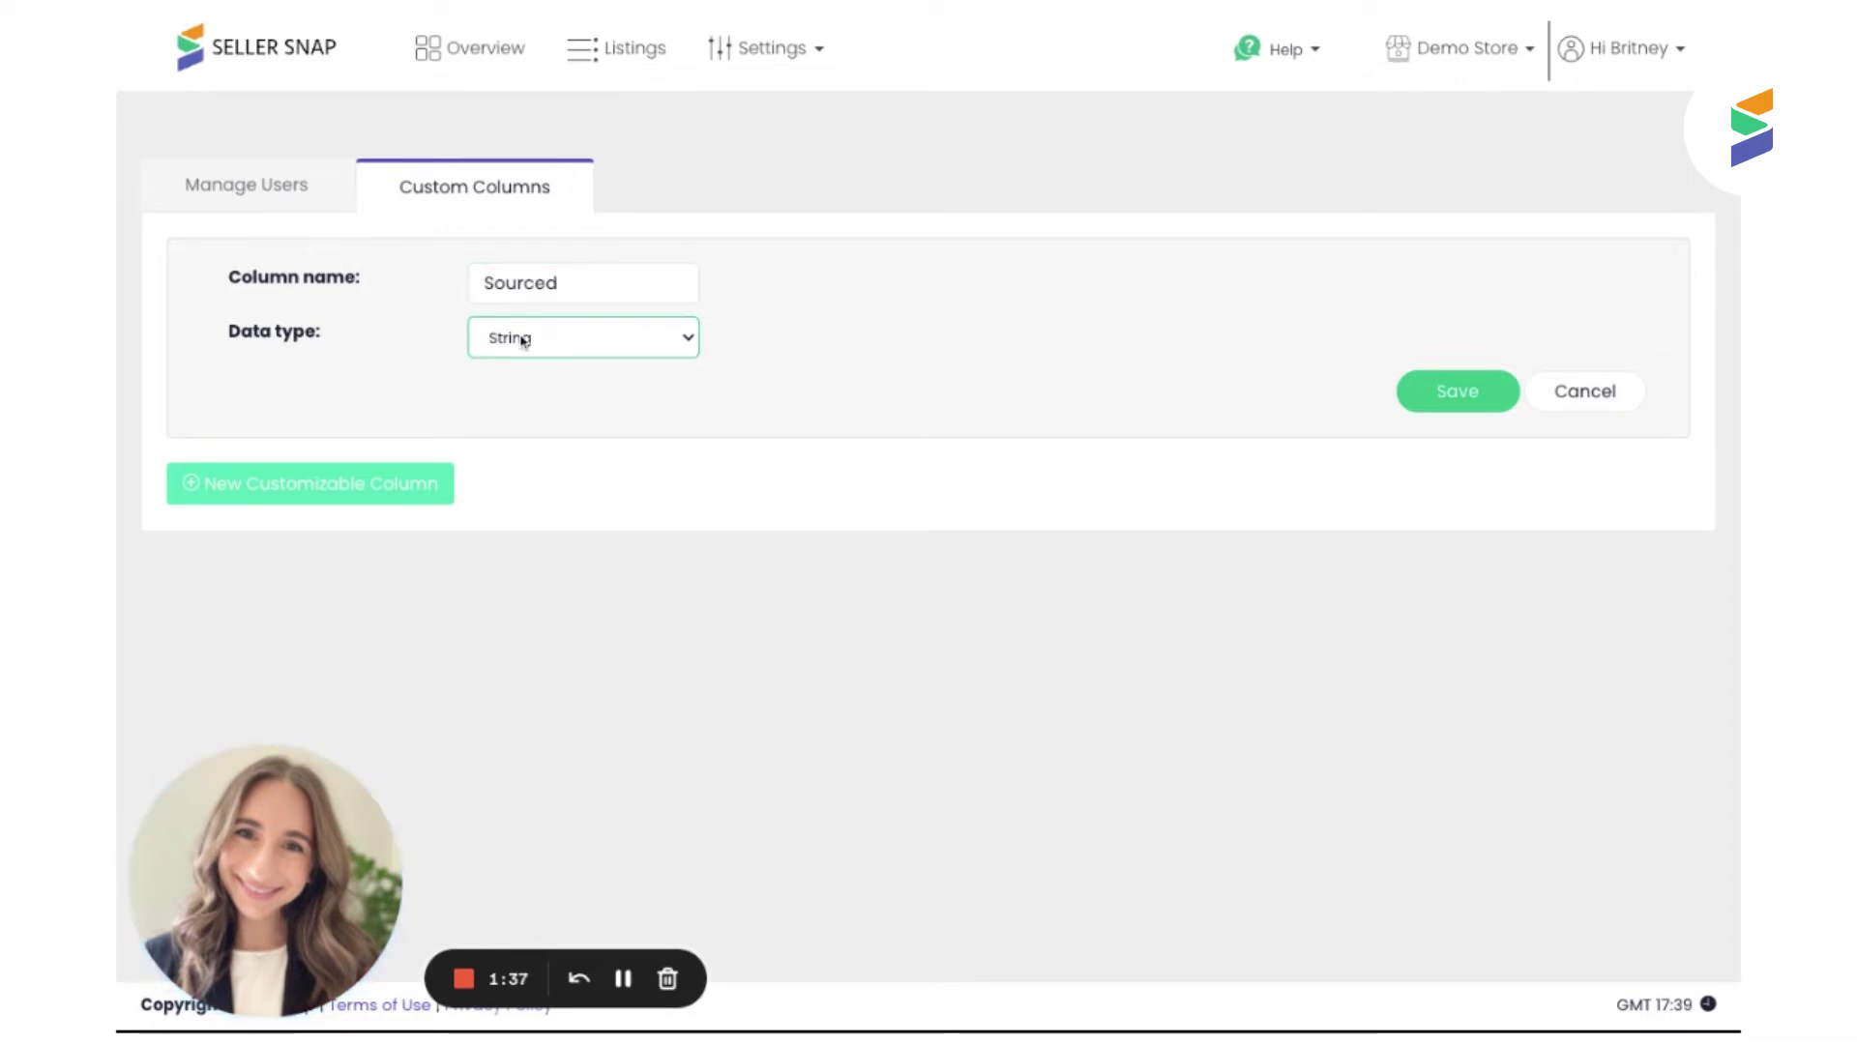
left_click(527, 293)
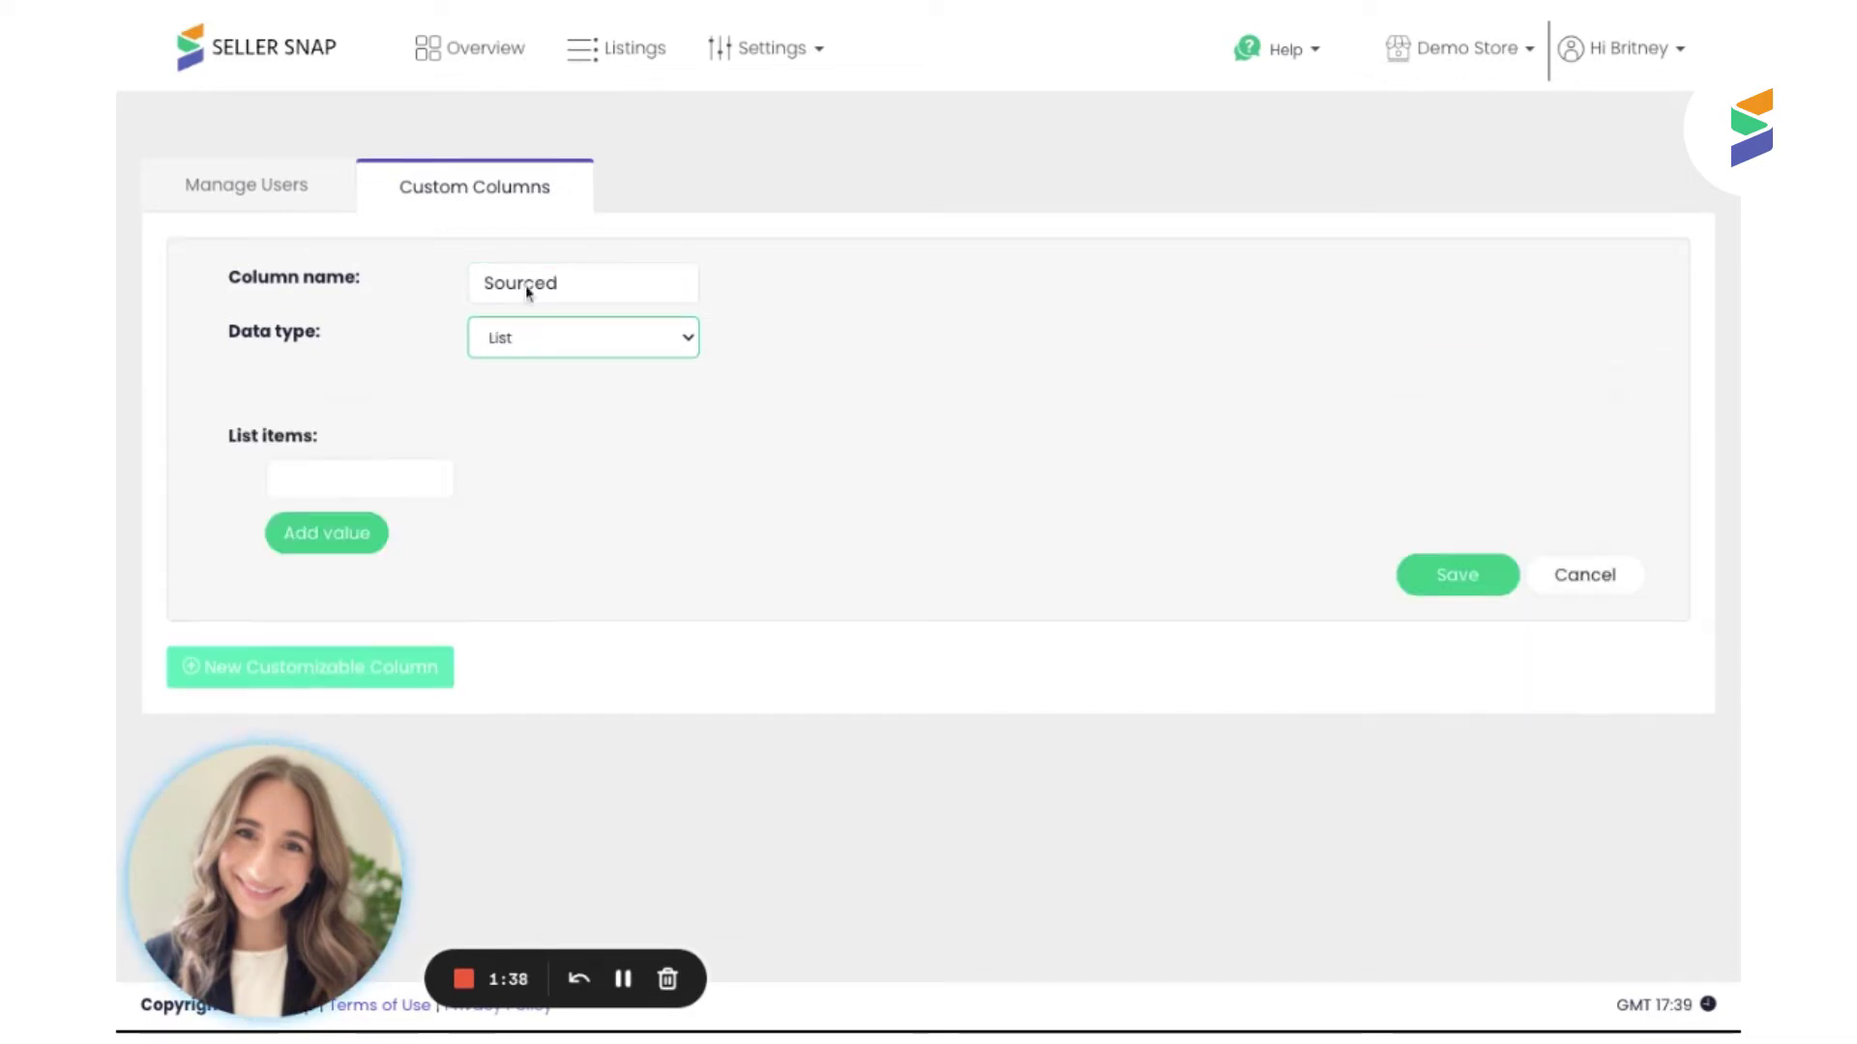
Add the list options Walmart, Best Buy and Trader Joes, then save the column
left_click(404, 474)
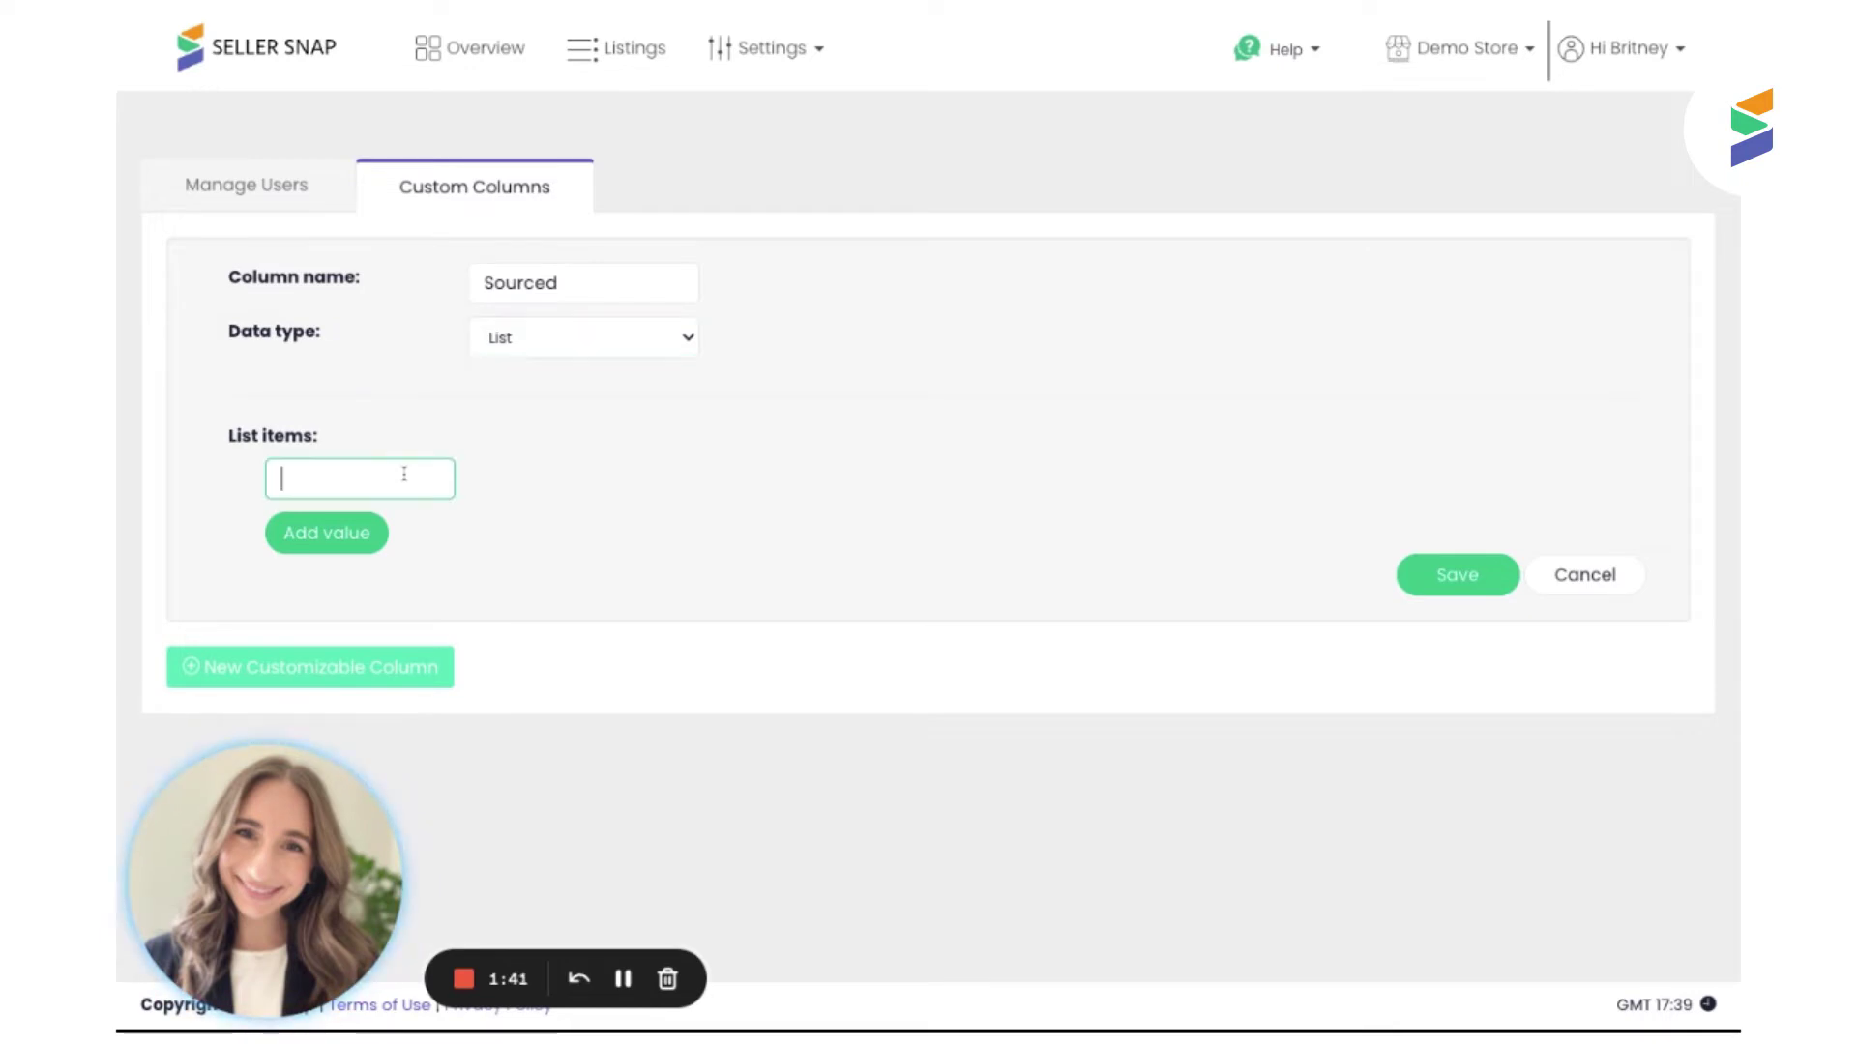
type("Walmart")
left_click(370, 533)
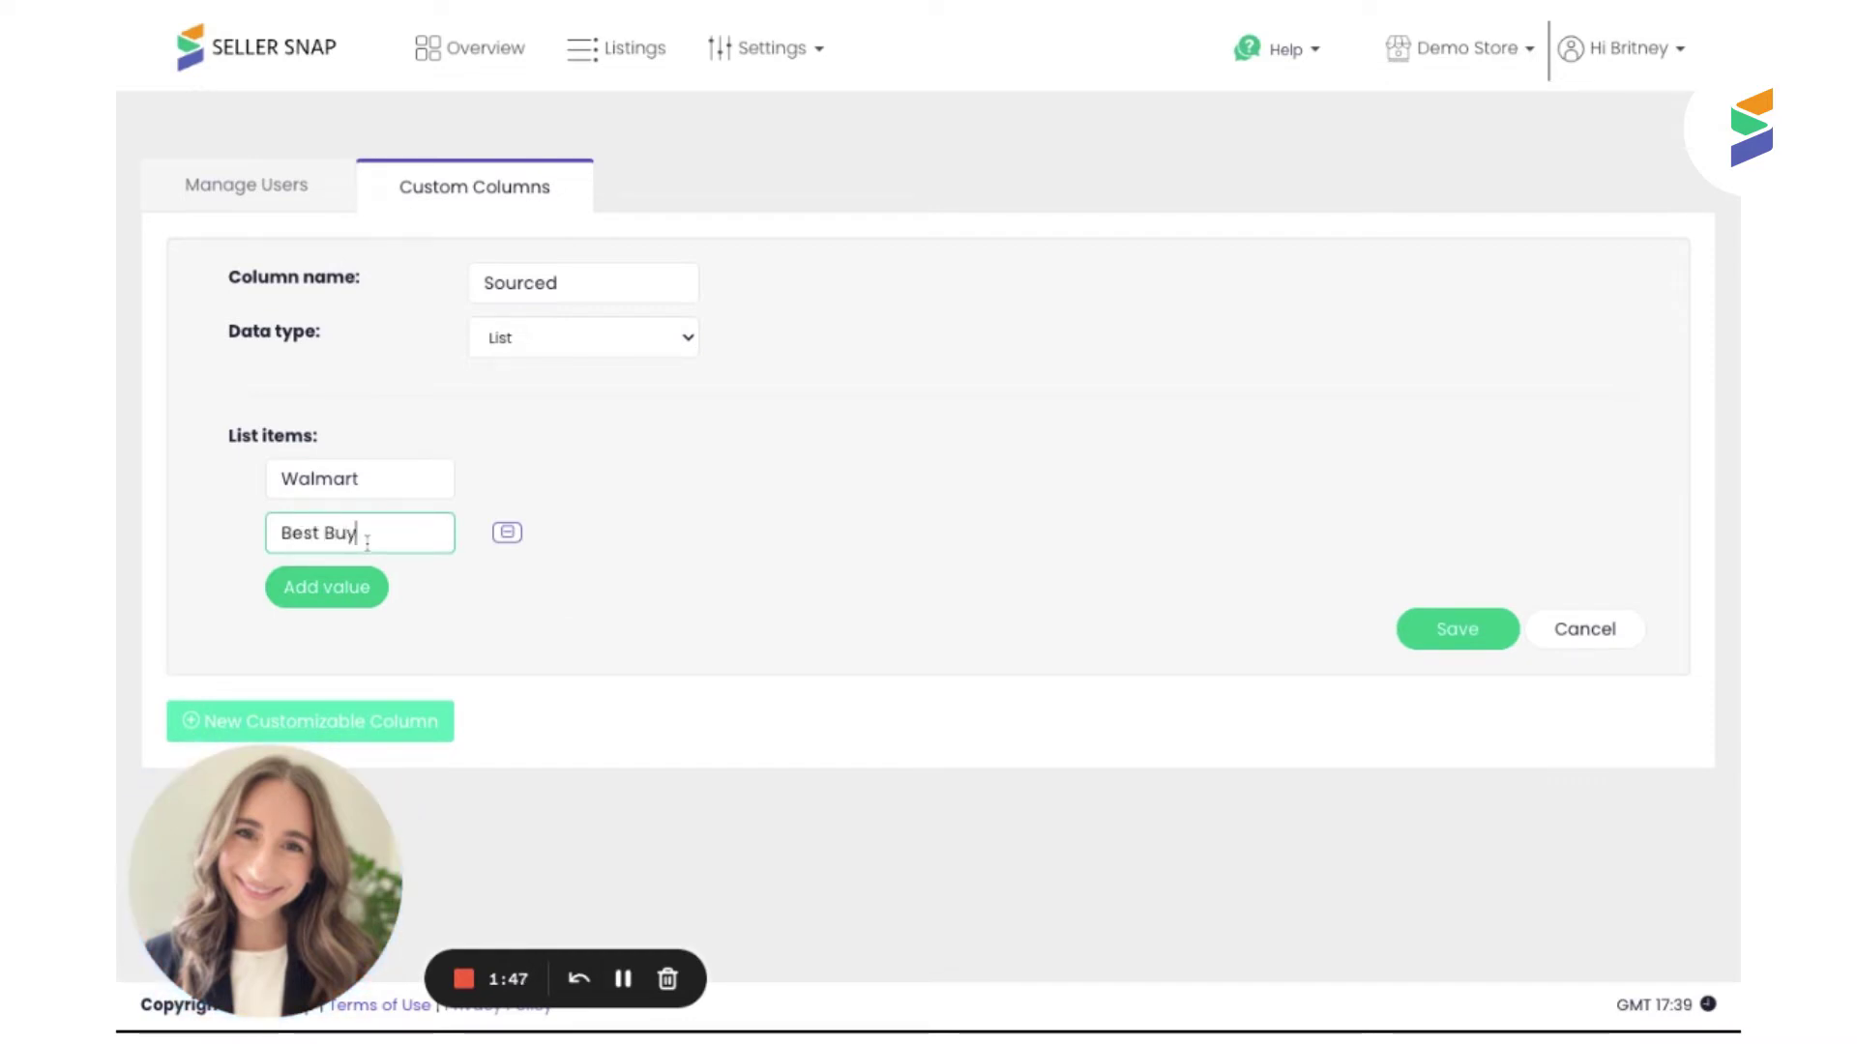
left_click(353, 586)
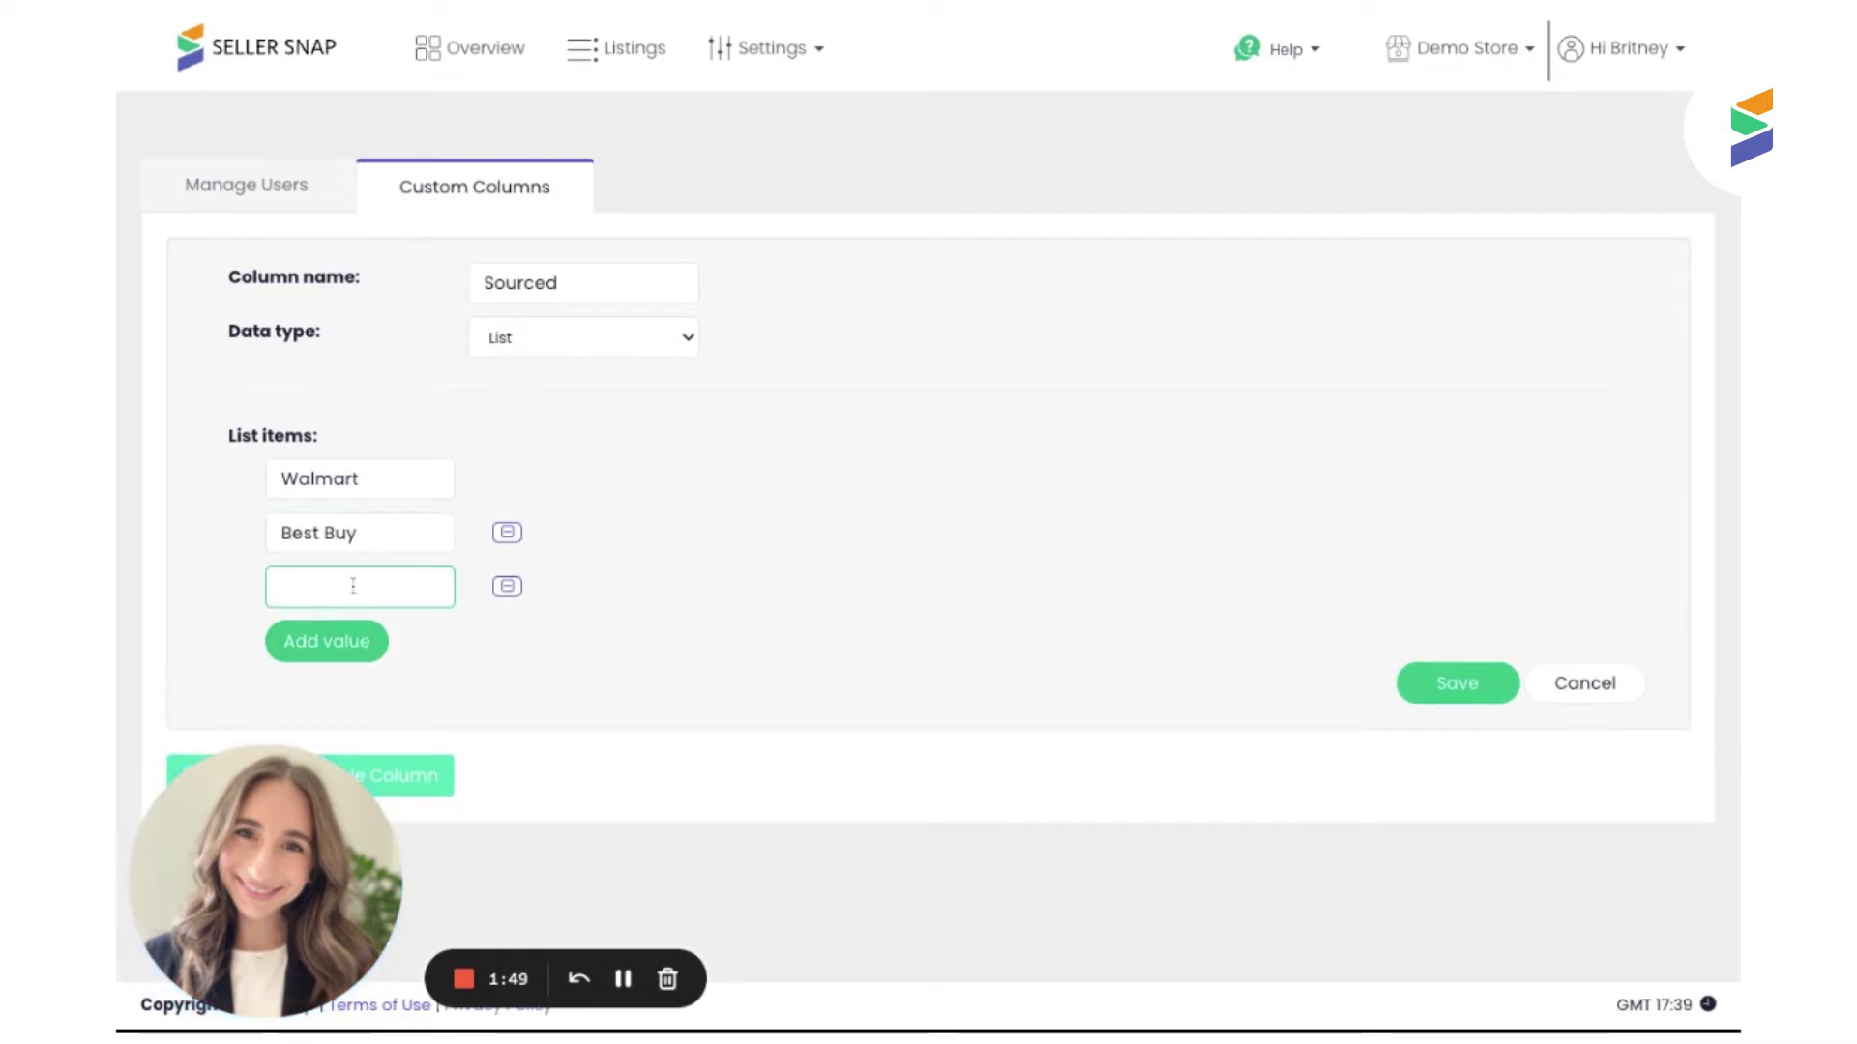
type("Trader Joes")
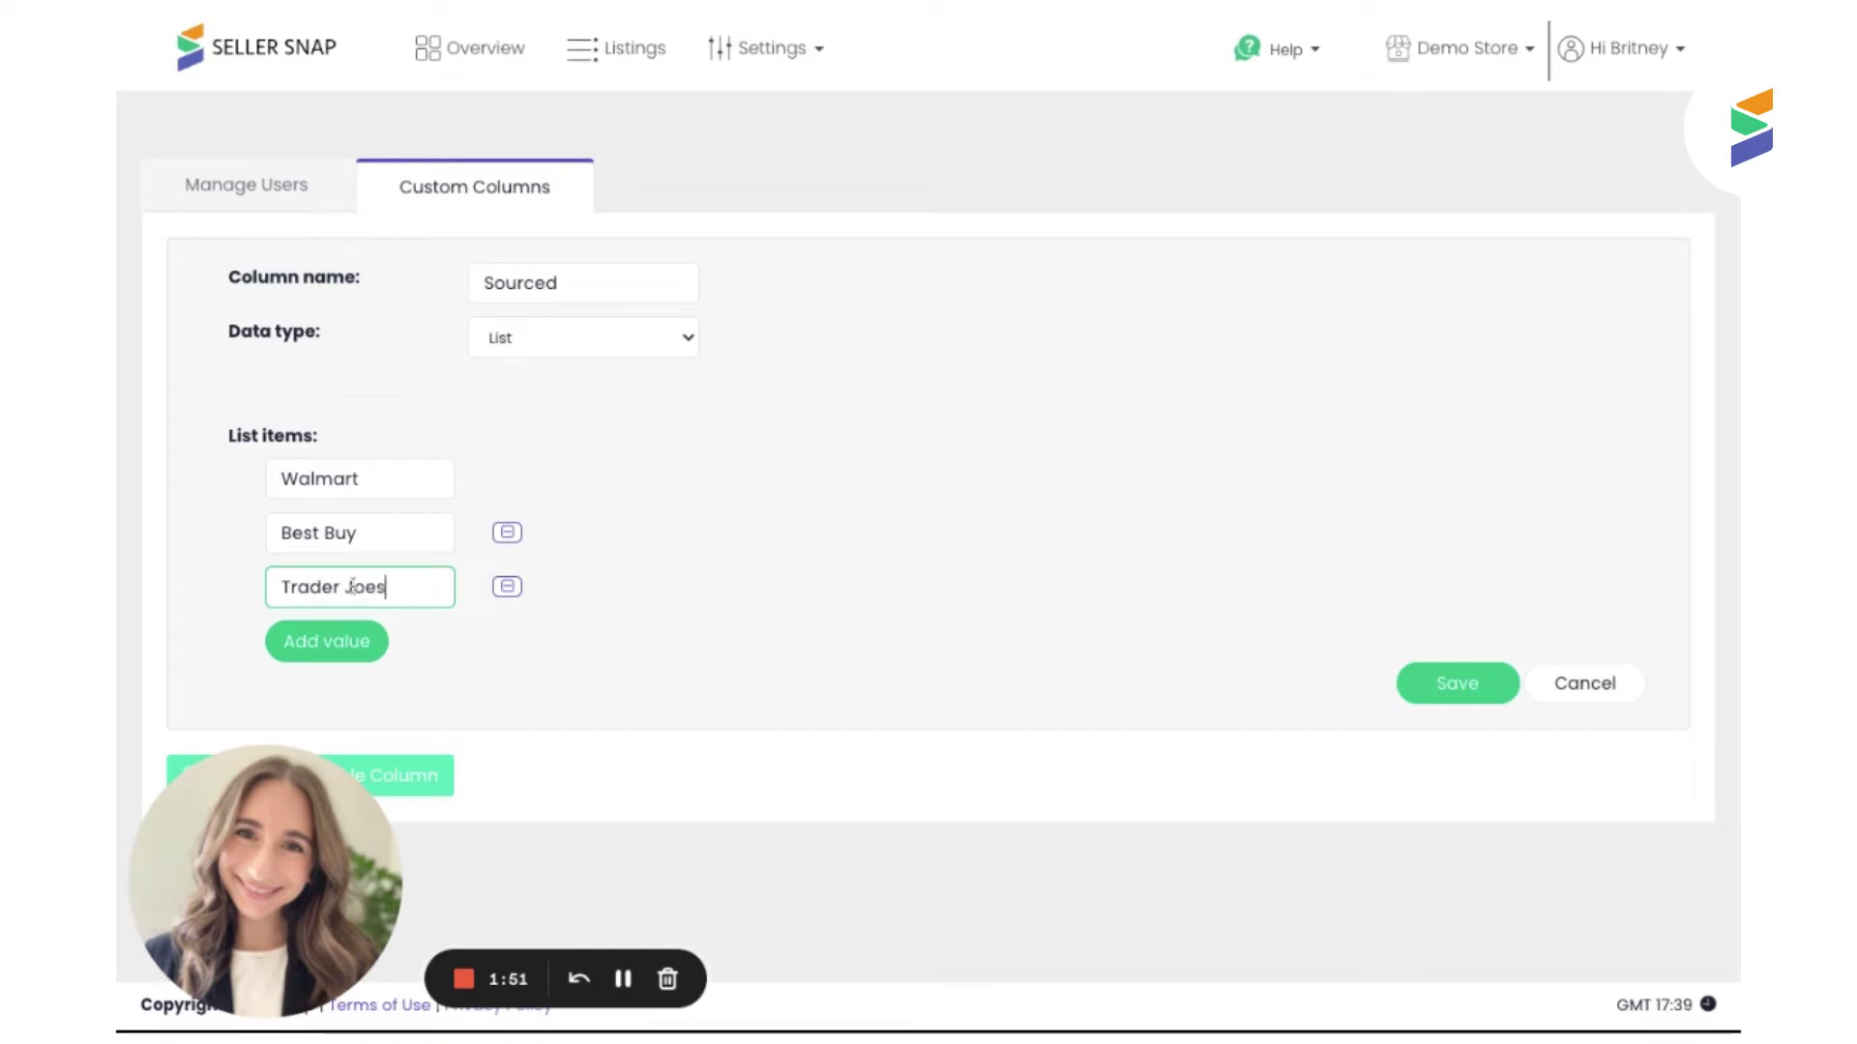
left_click(1463, 687)
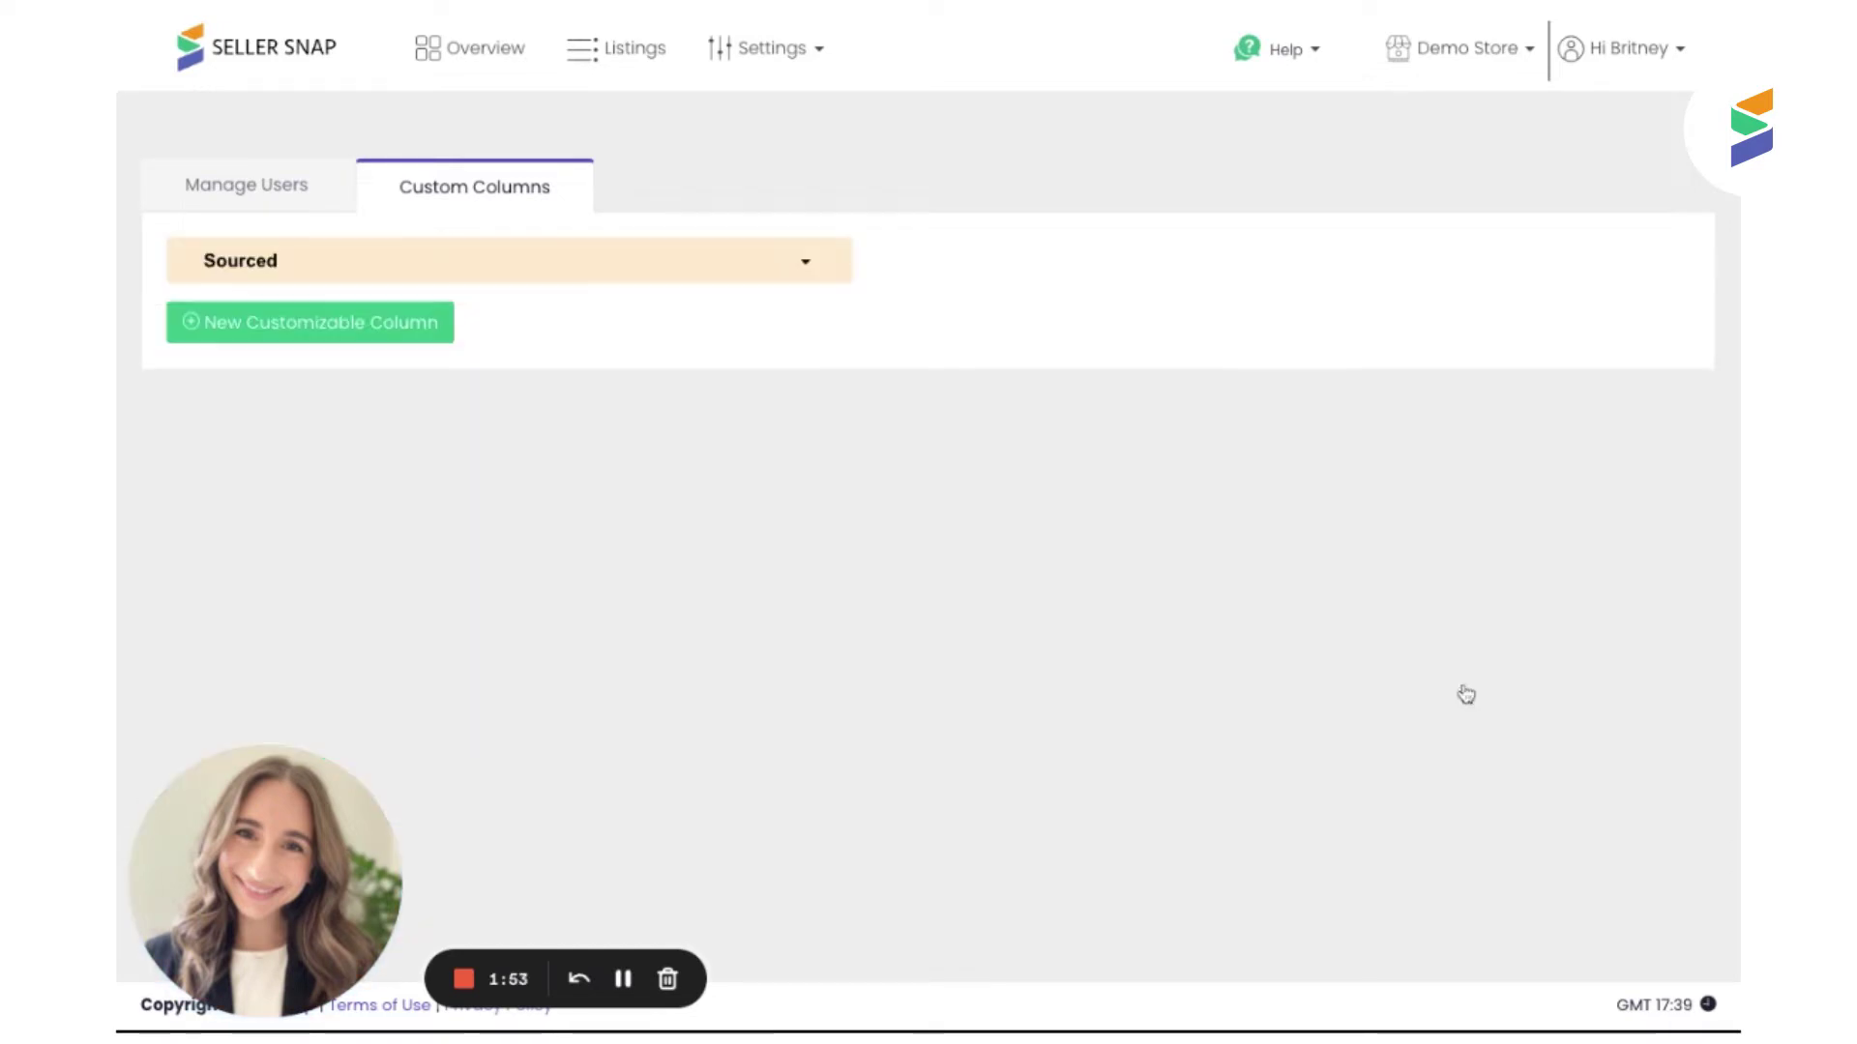
Create and save a 'Date Sourced' custom column with the Date data type
left_click(368, 338)
left_click(555, 350)
type("D")
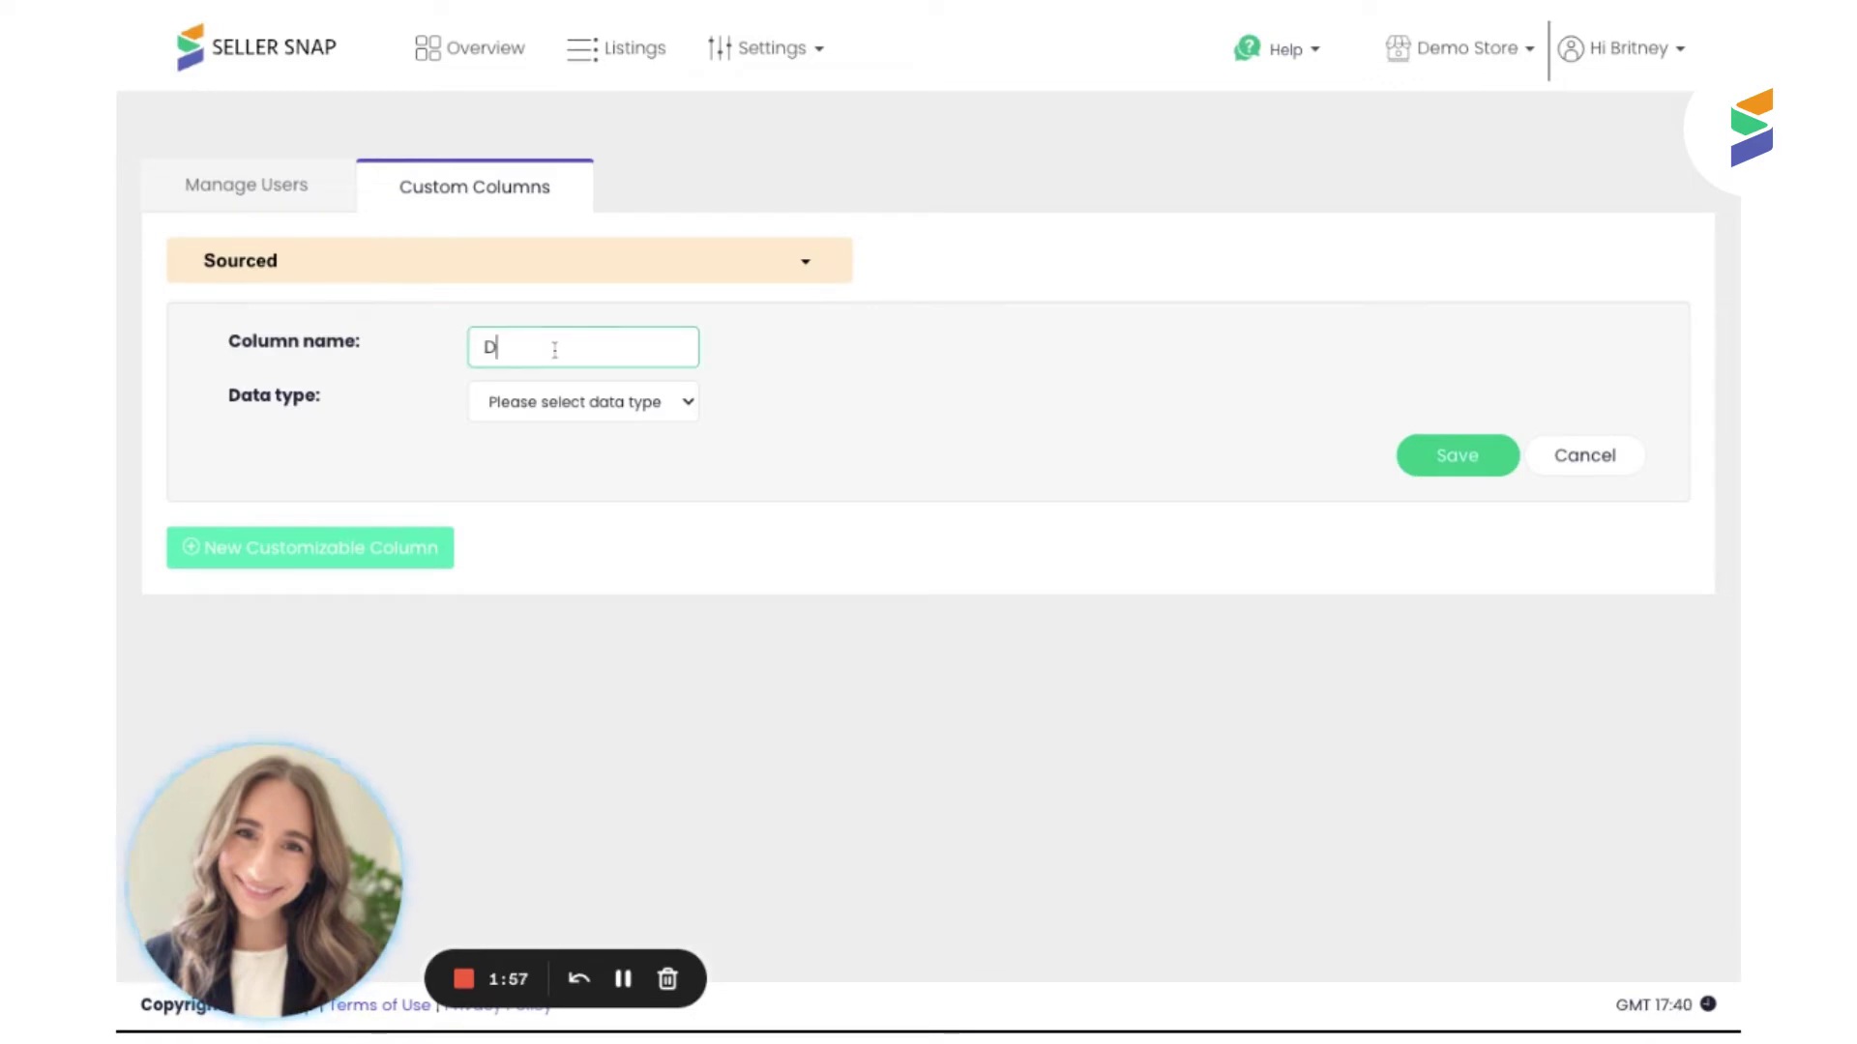
type("ate Sourced")
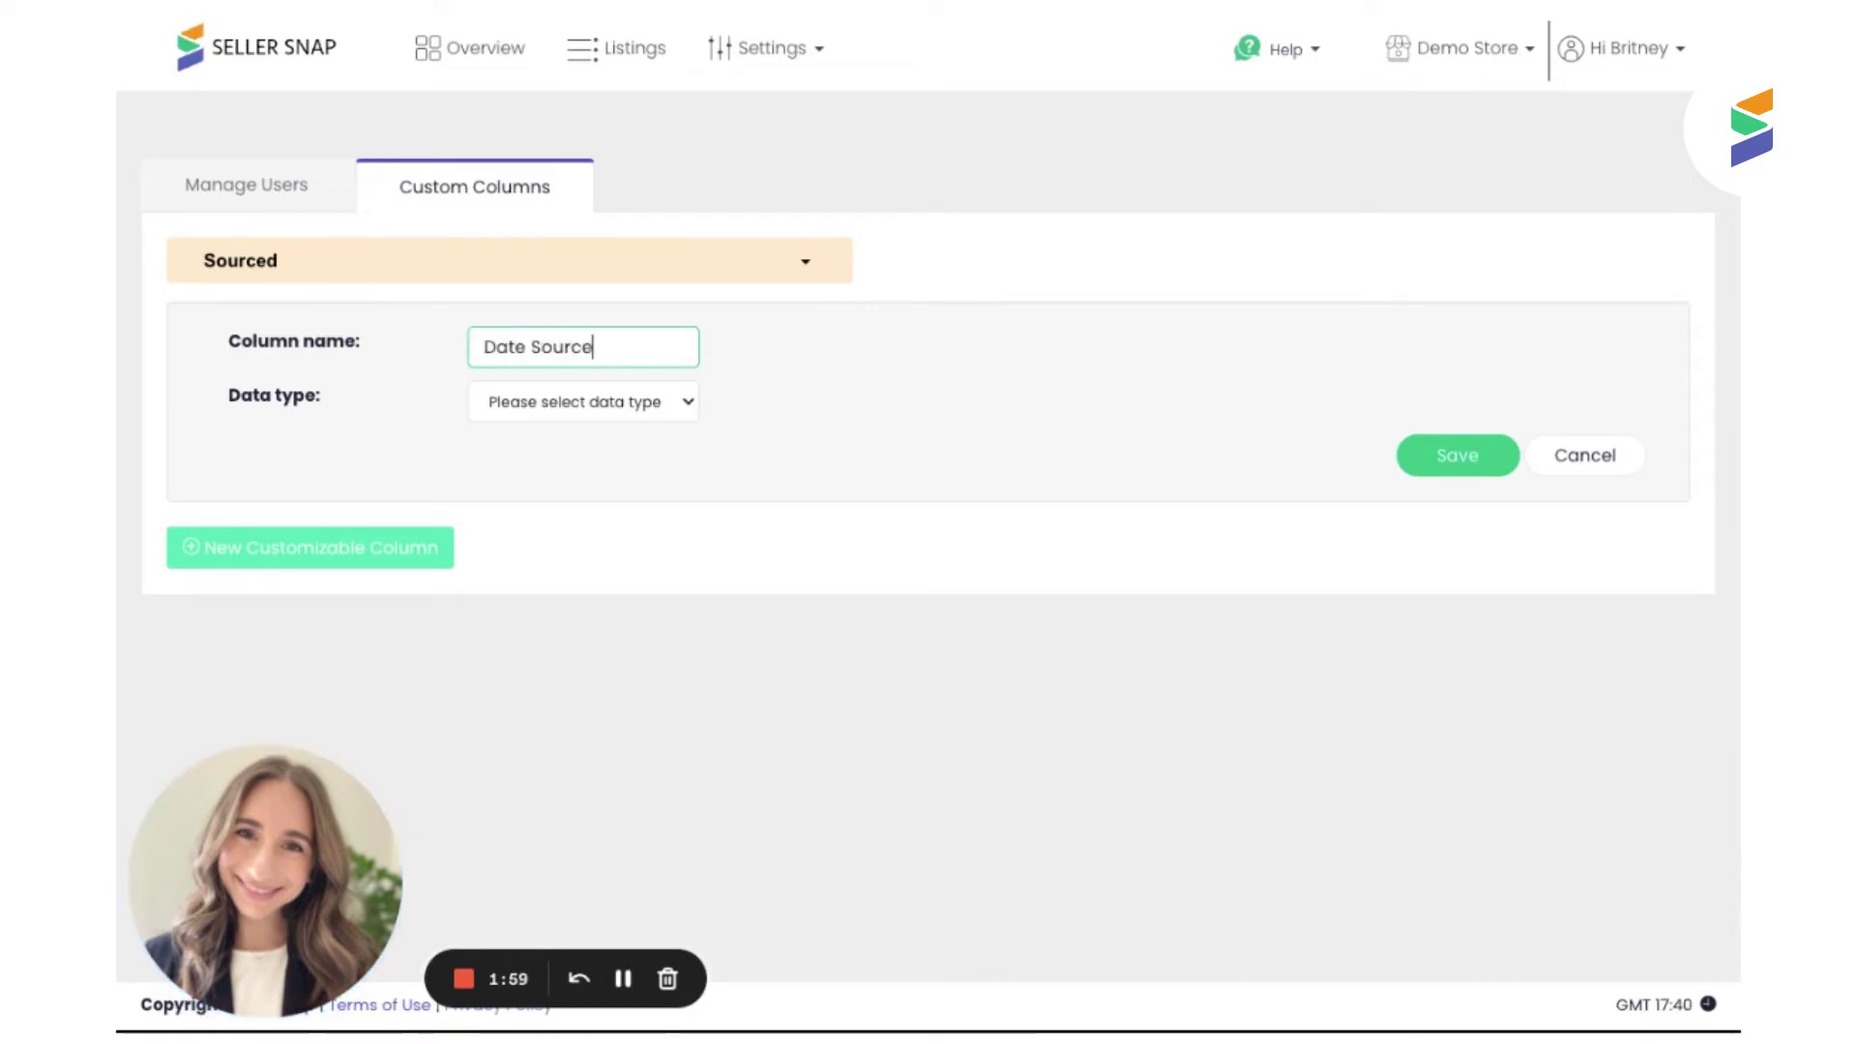
left_click(552, 404)
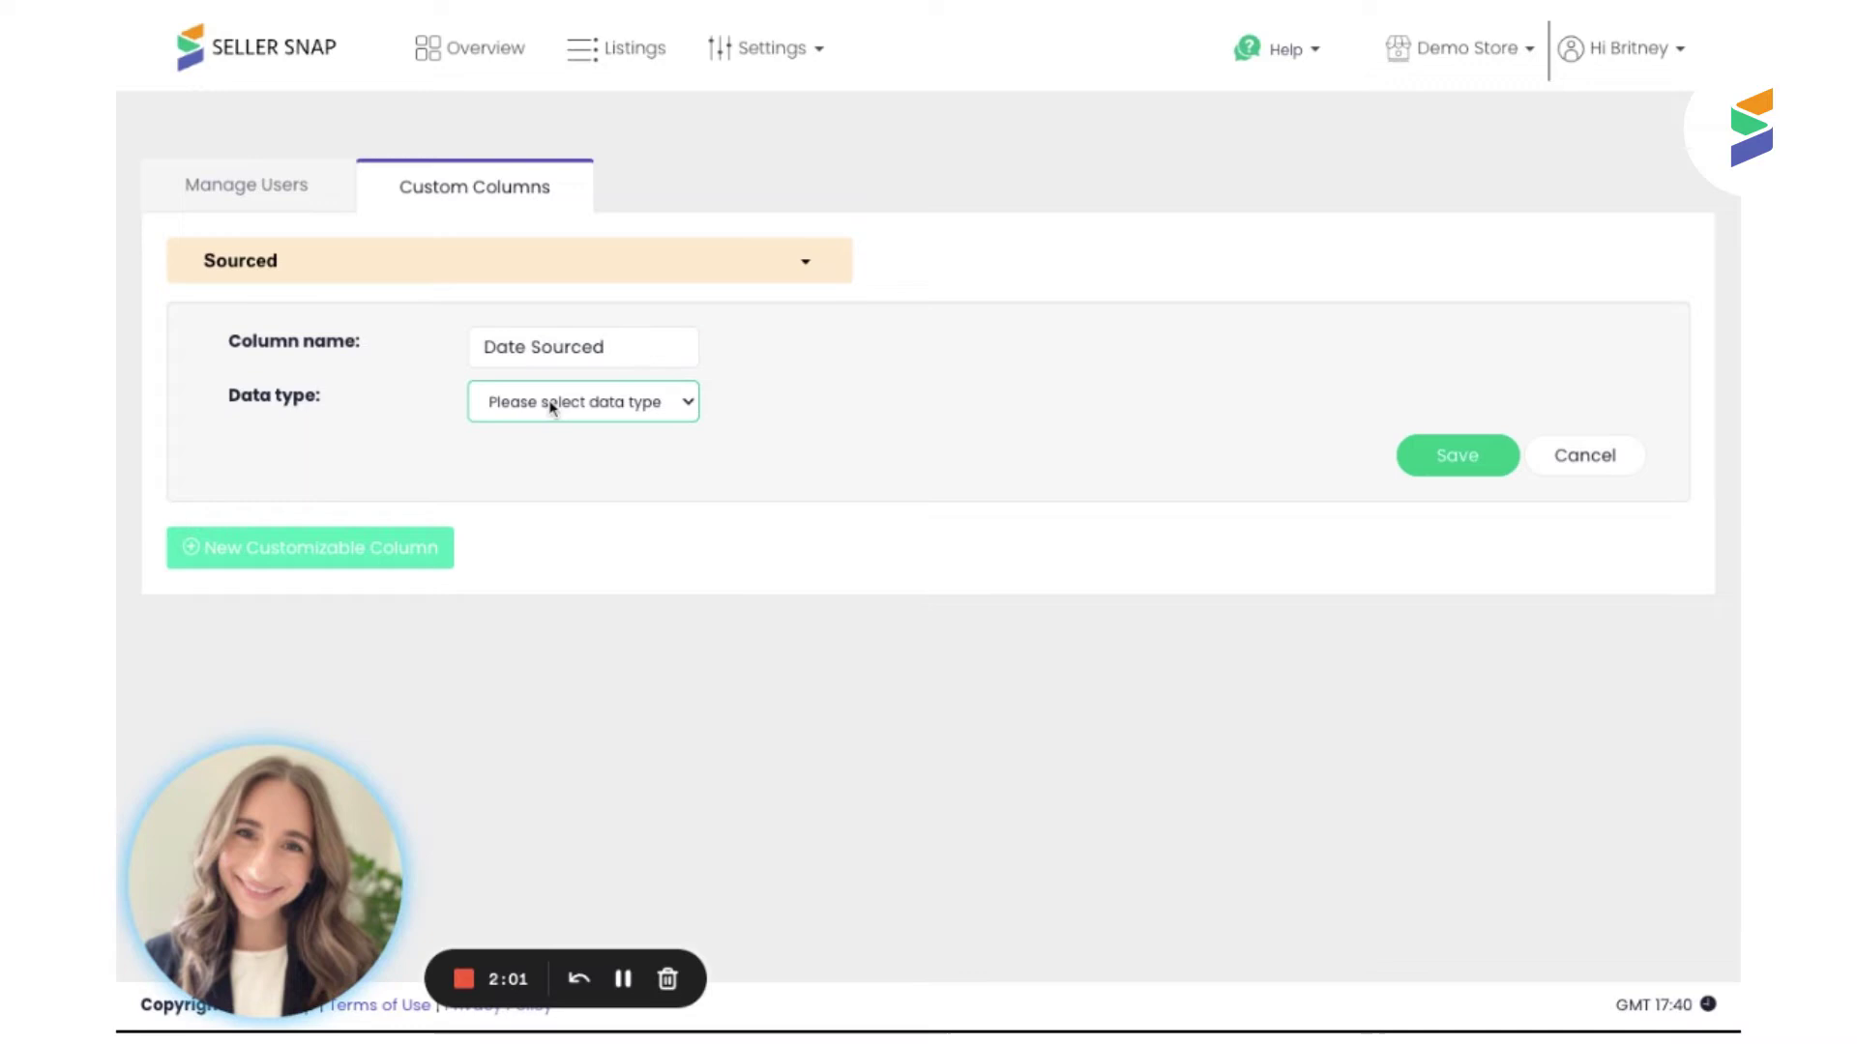
left_click(513, 456)
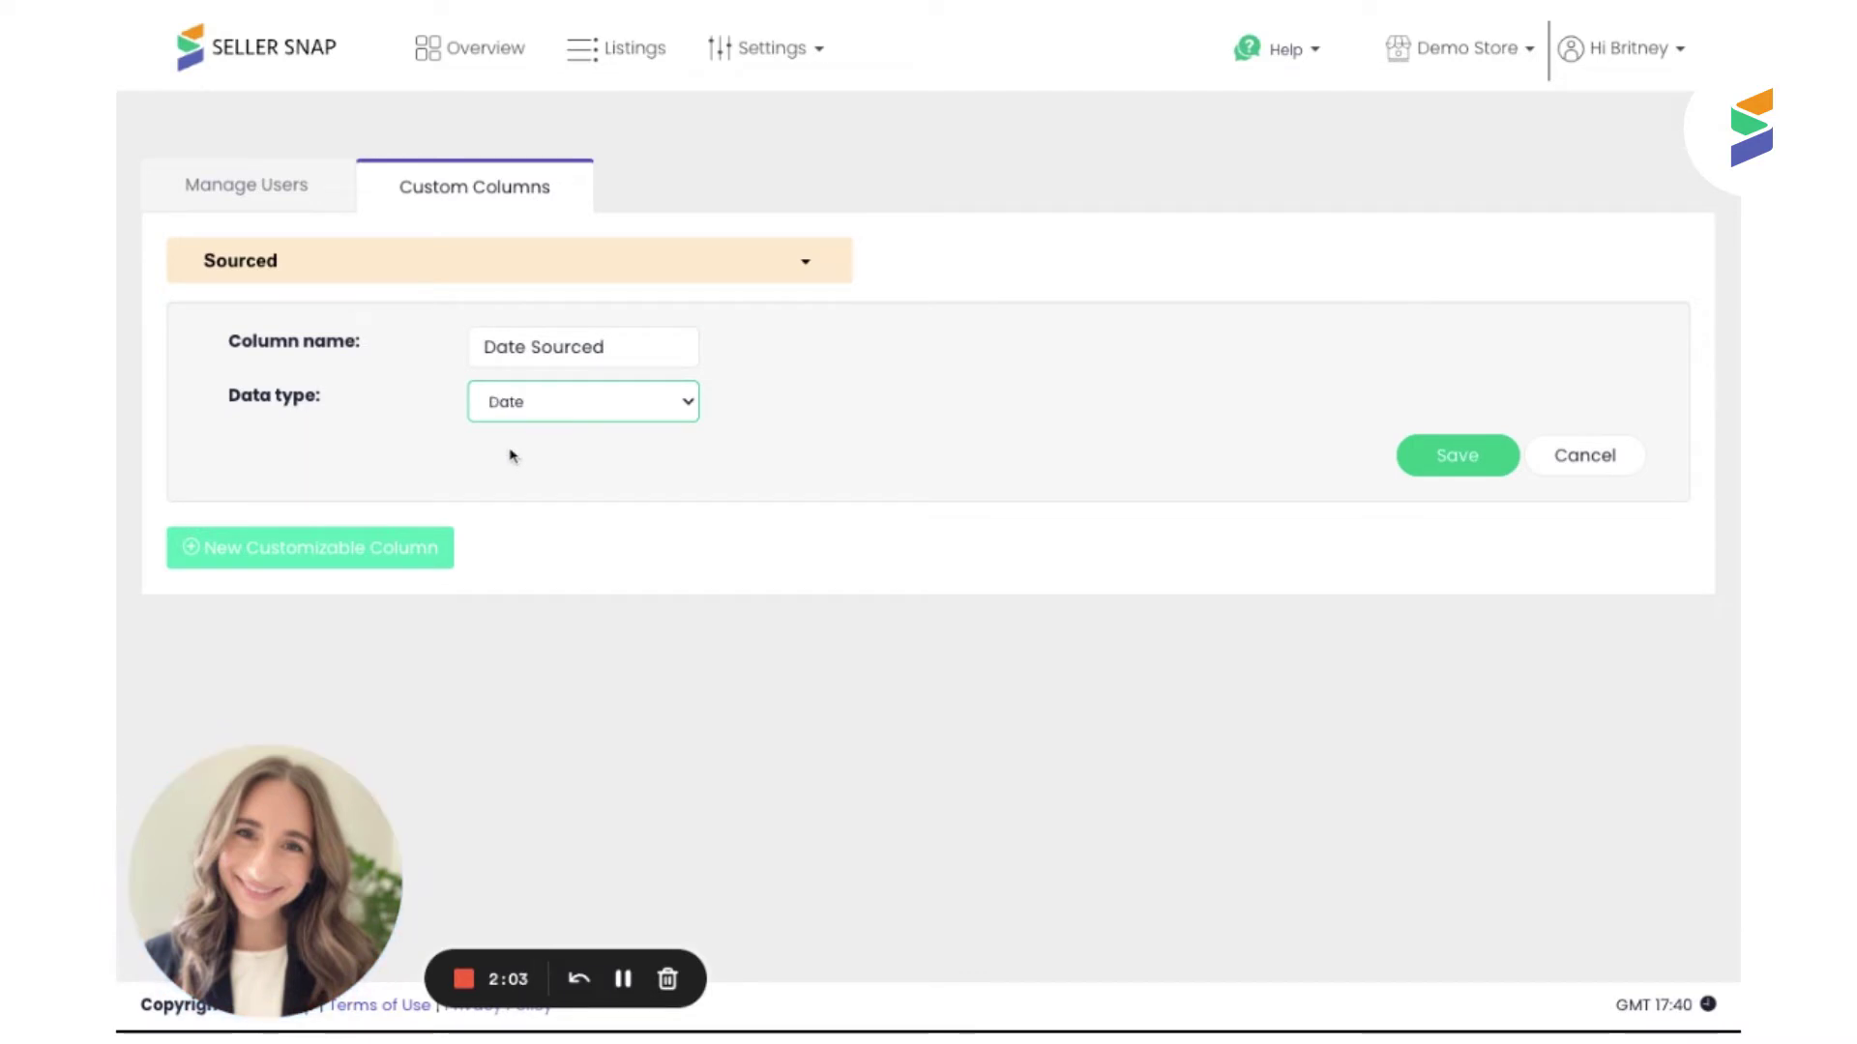
left_click(1476, 464)
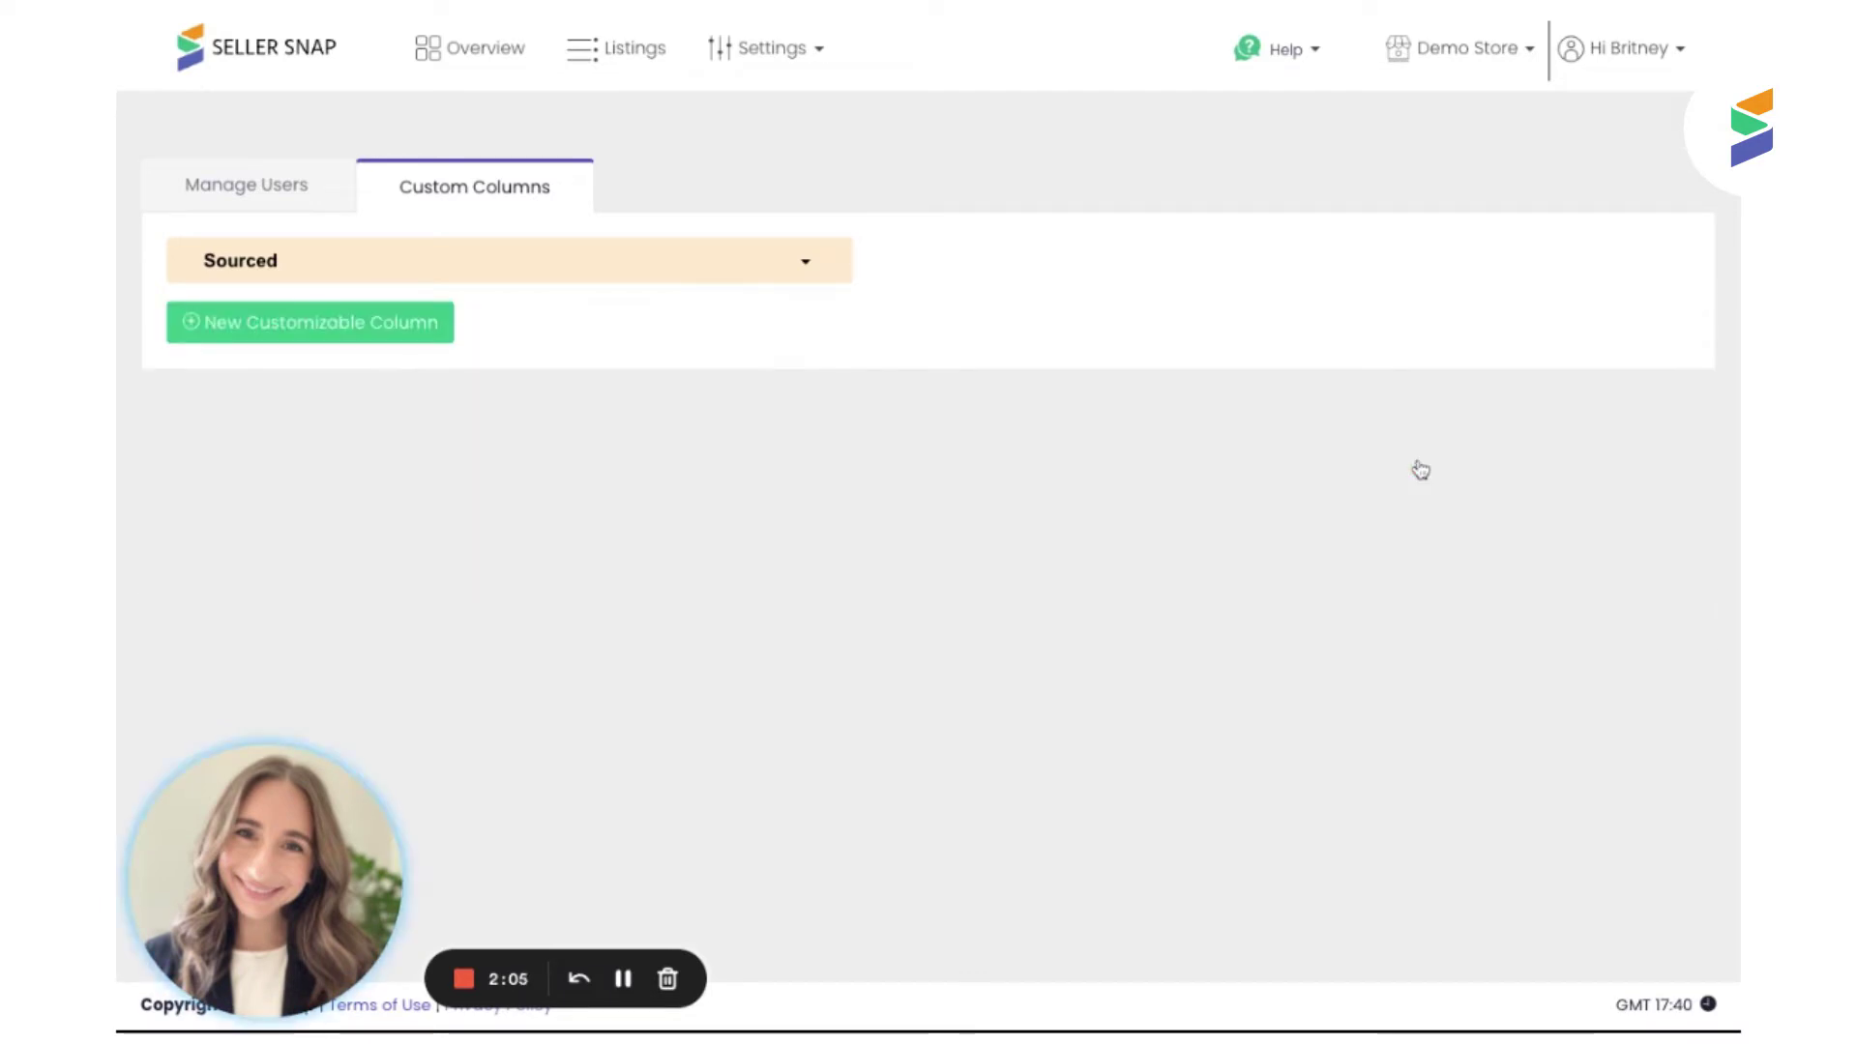
Go to the Listings page and scroll across the columns of the 72-listing table
left_click(630, 62)
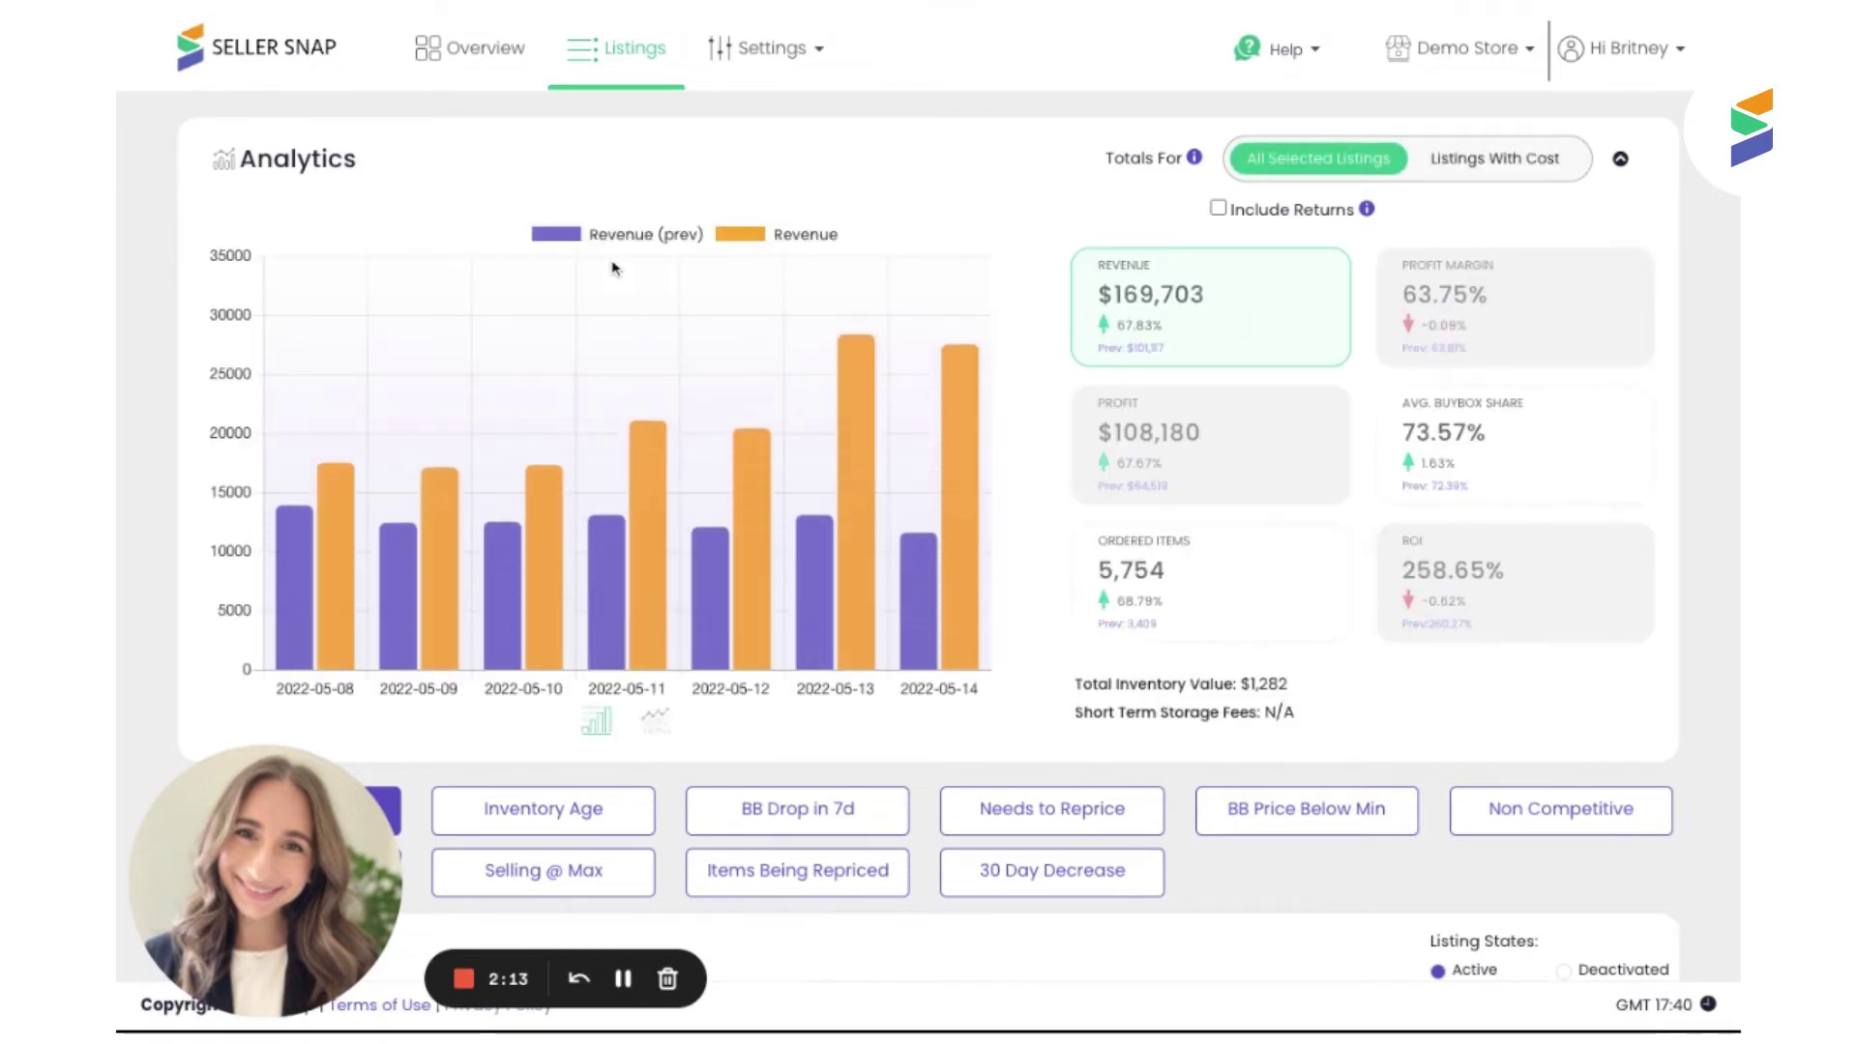
scroll(612, 268, "down", 2)
scroll(687, 480, "down", 8)
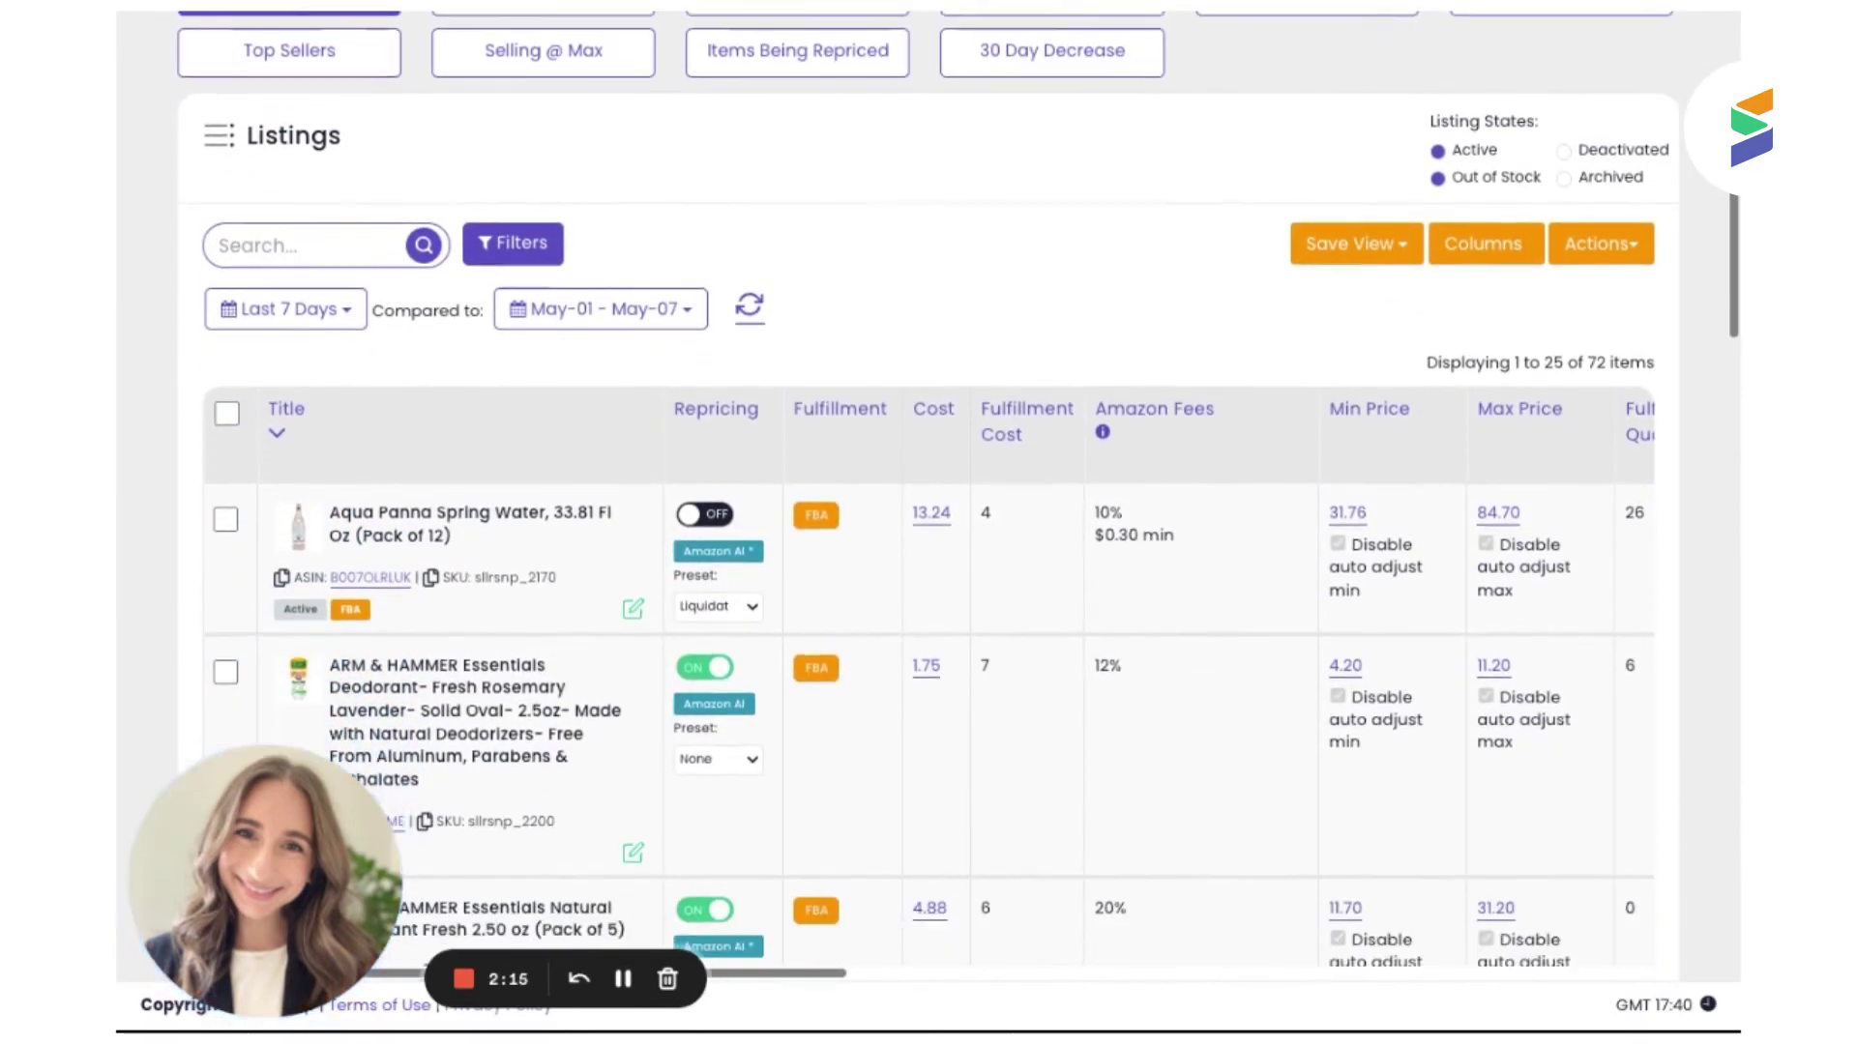
scroll(788, 628, "right", 6)
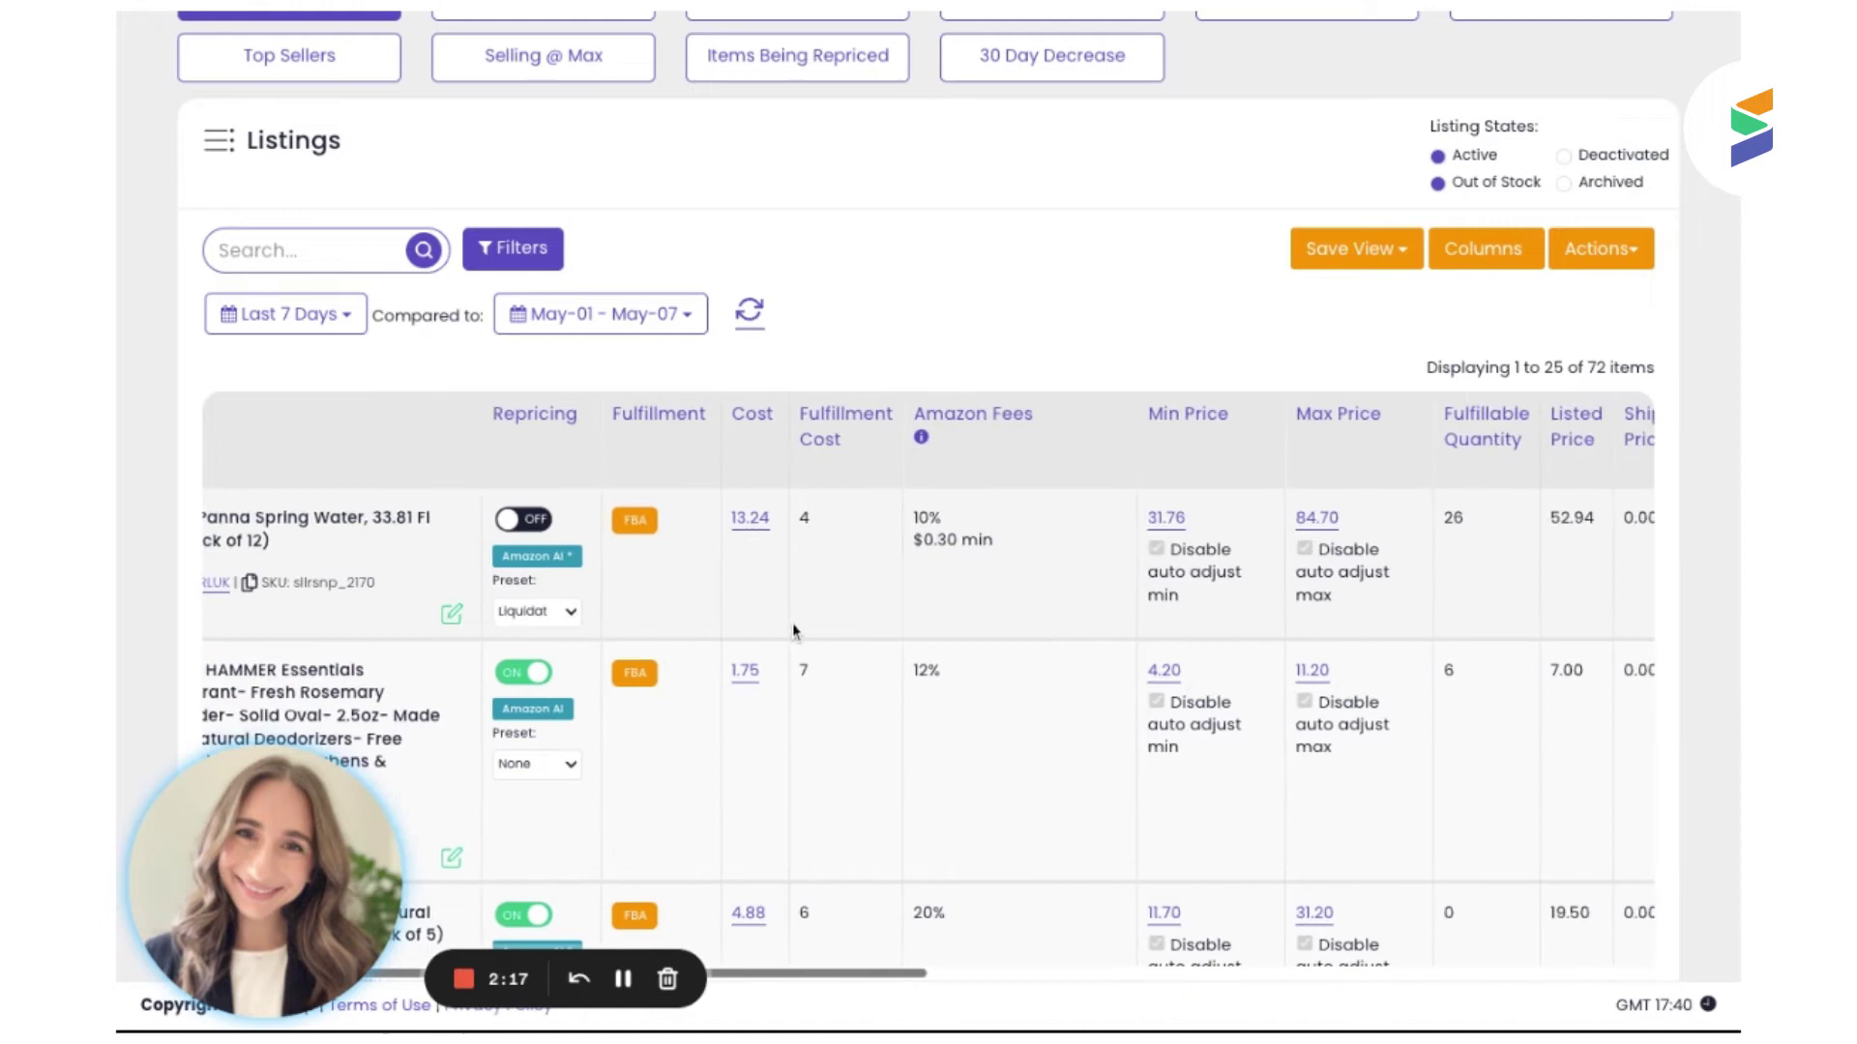
scroll(795, 623, "right", 11)
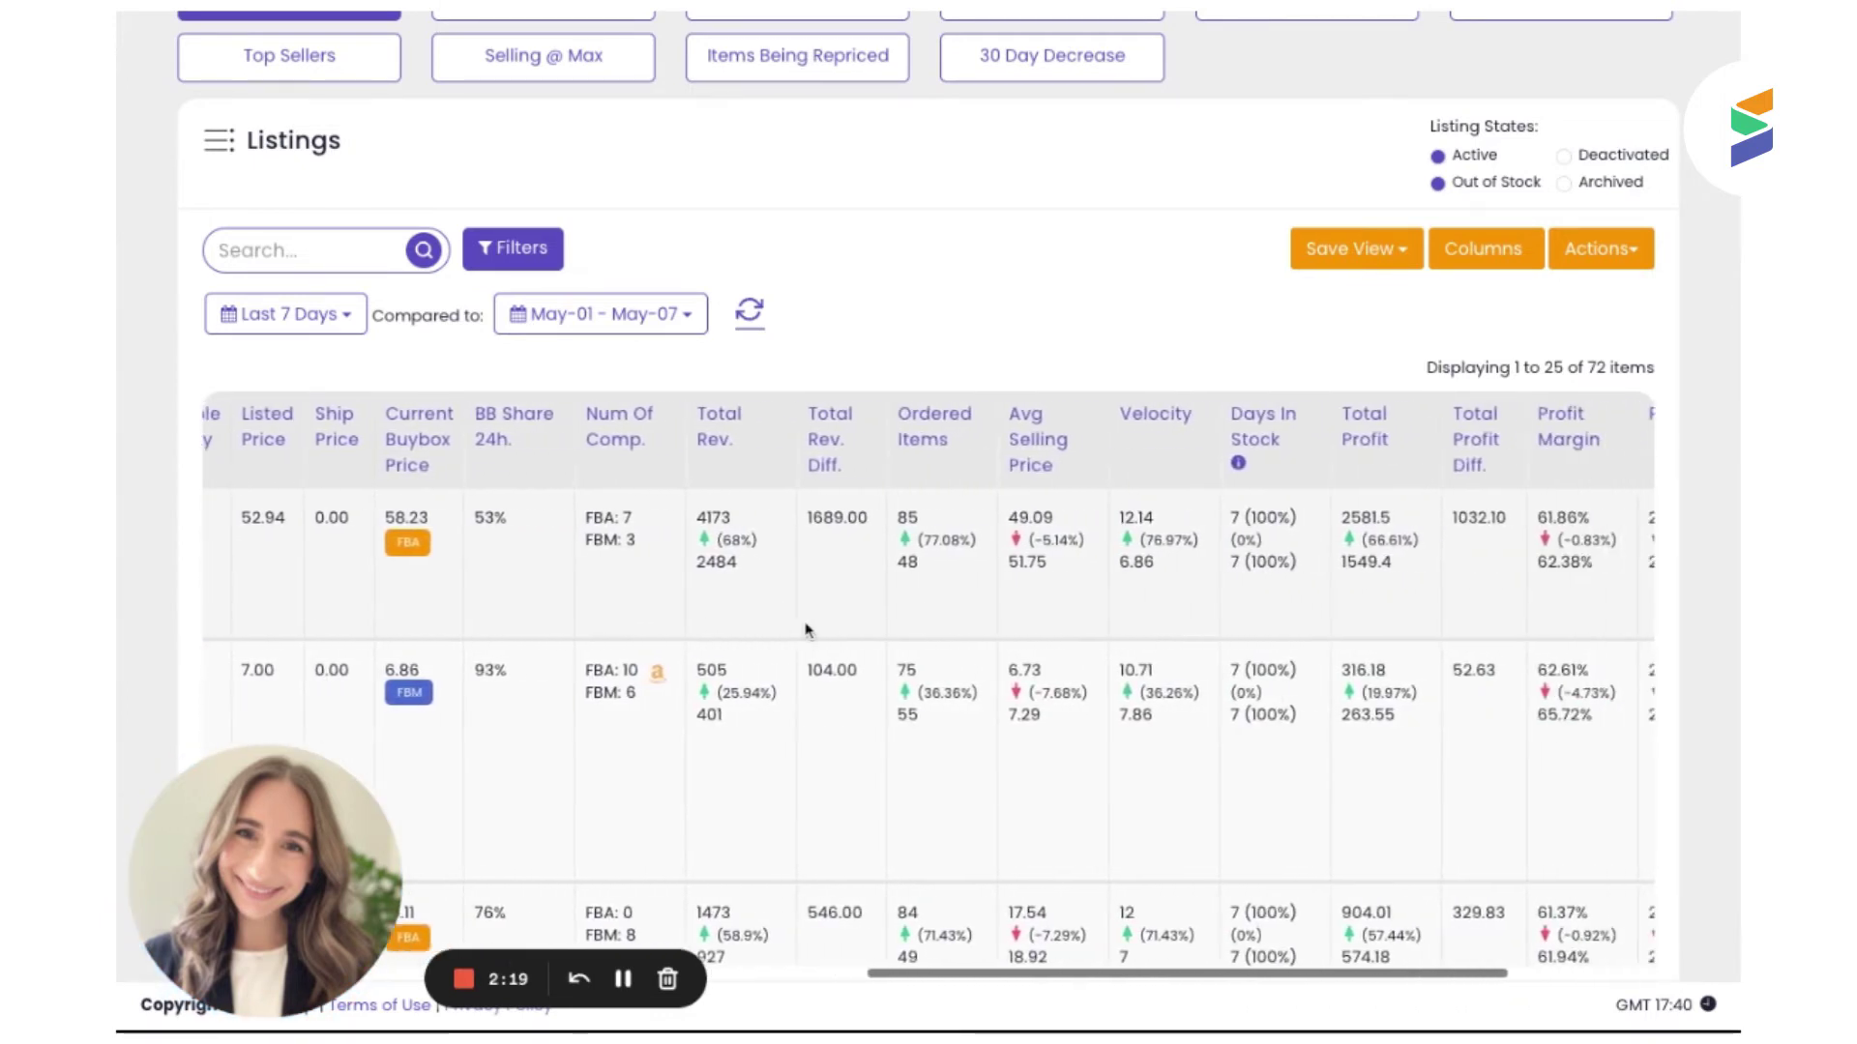
scroll(808, 630, "left", 1)
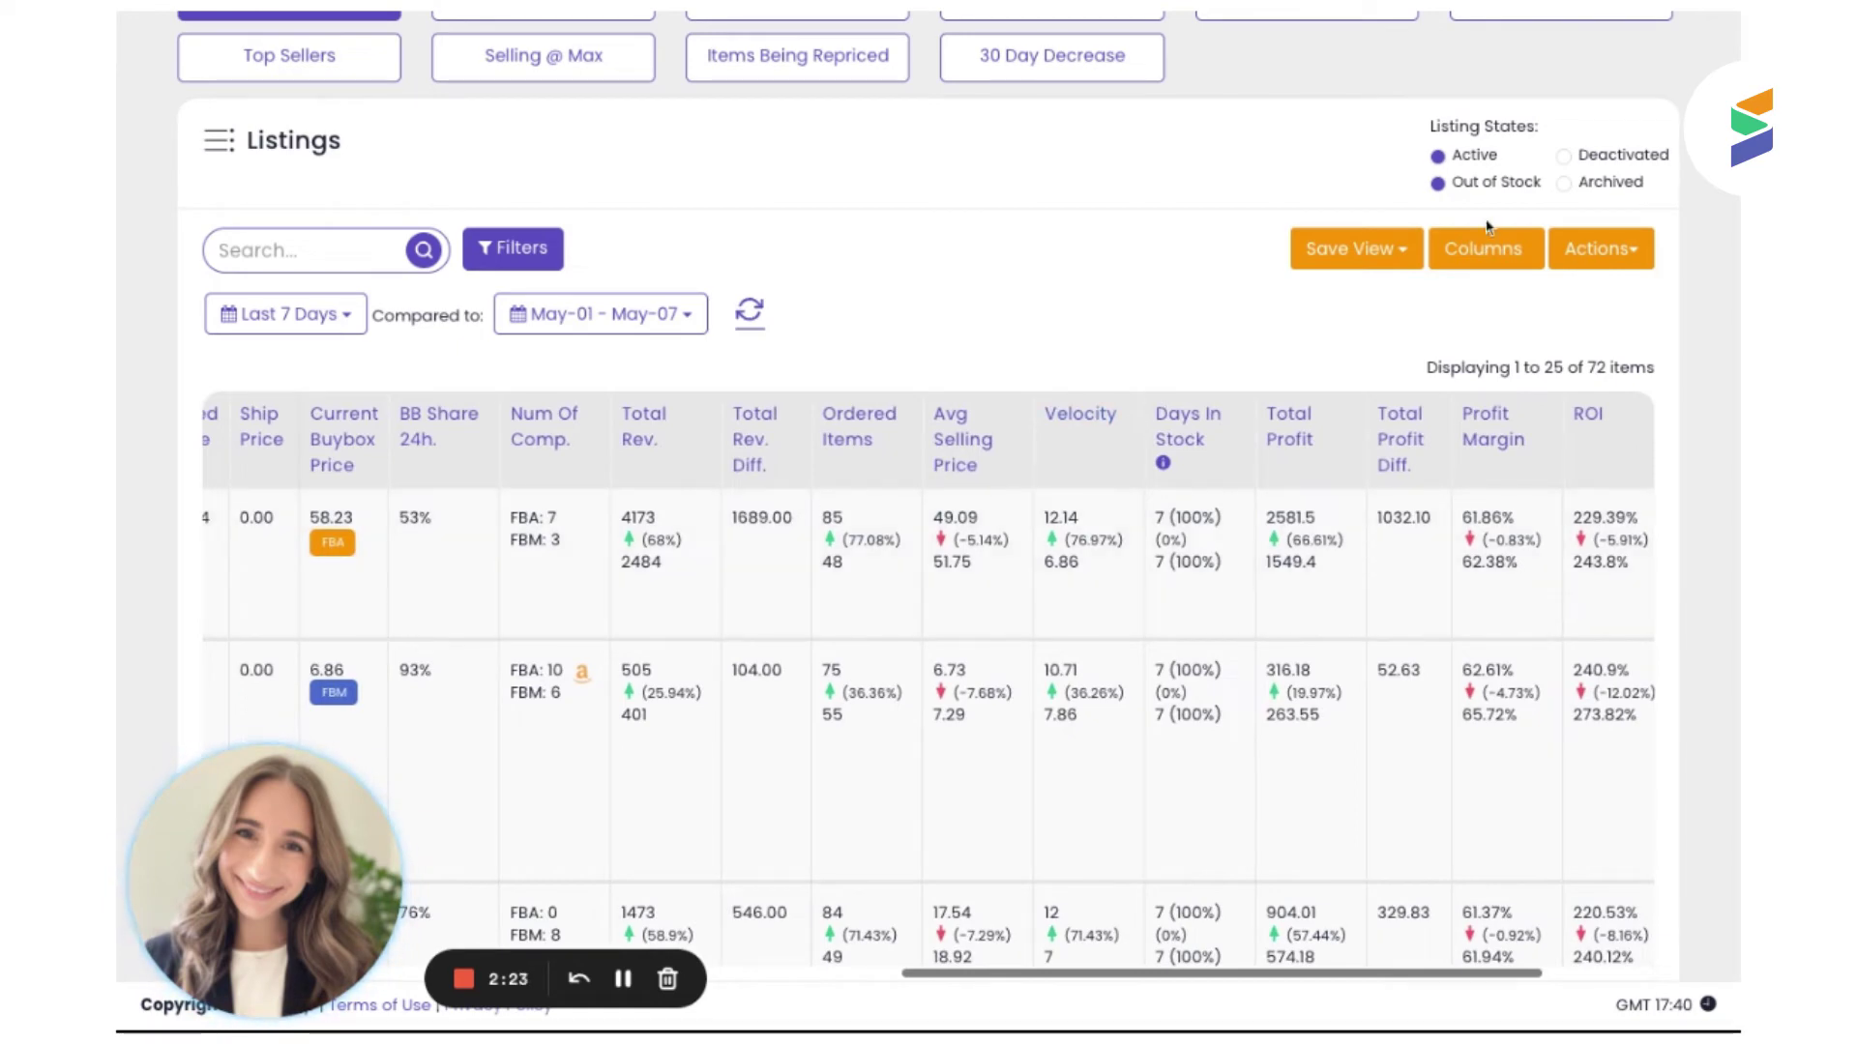
Search columns for 'Sou' and show the Date Sourced and Sourced columns
left_click(1483, 255)
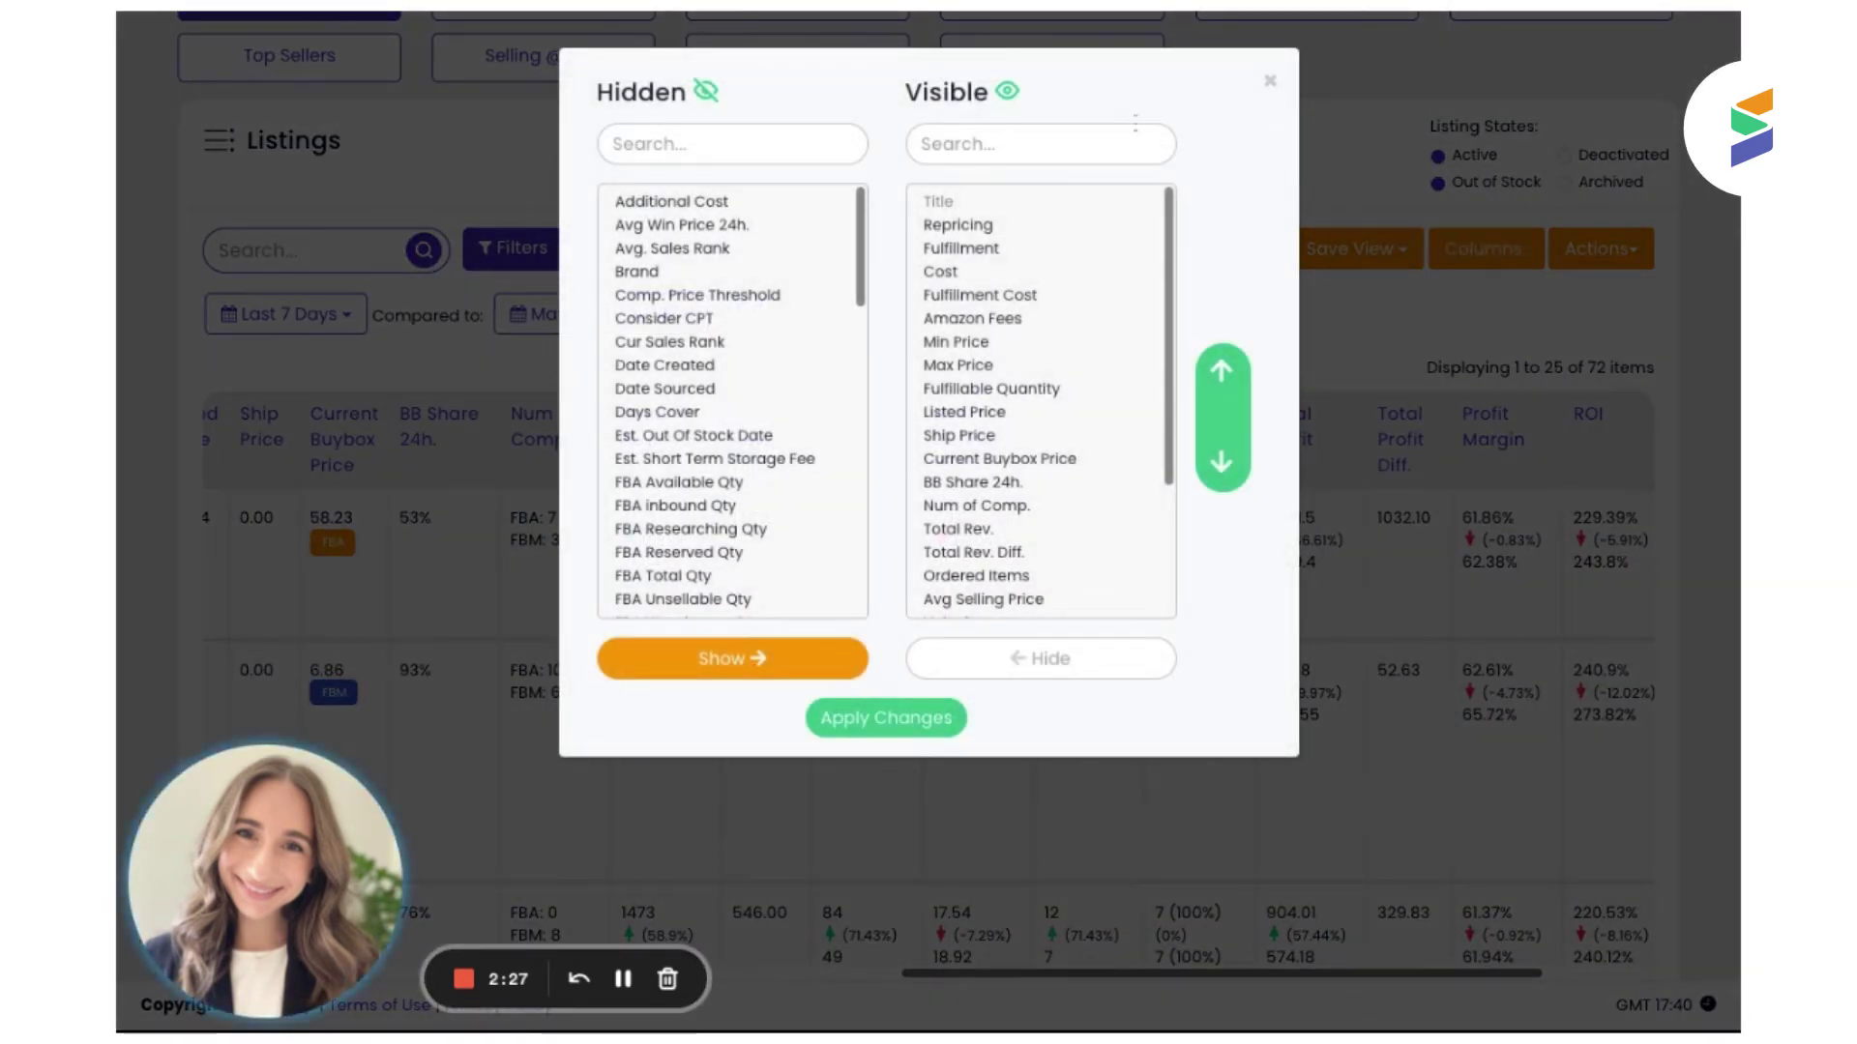
left_click(834, 143)
type("S")
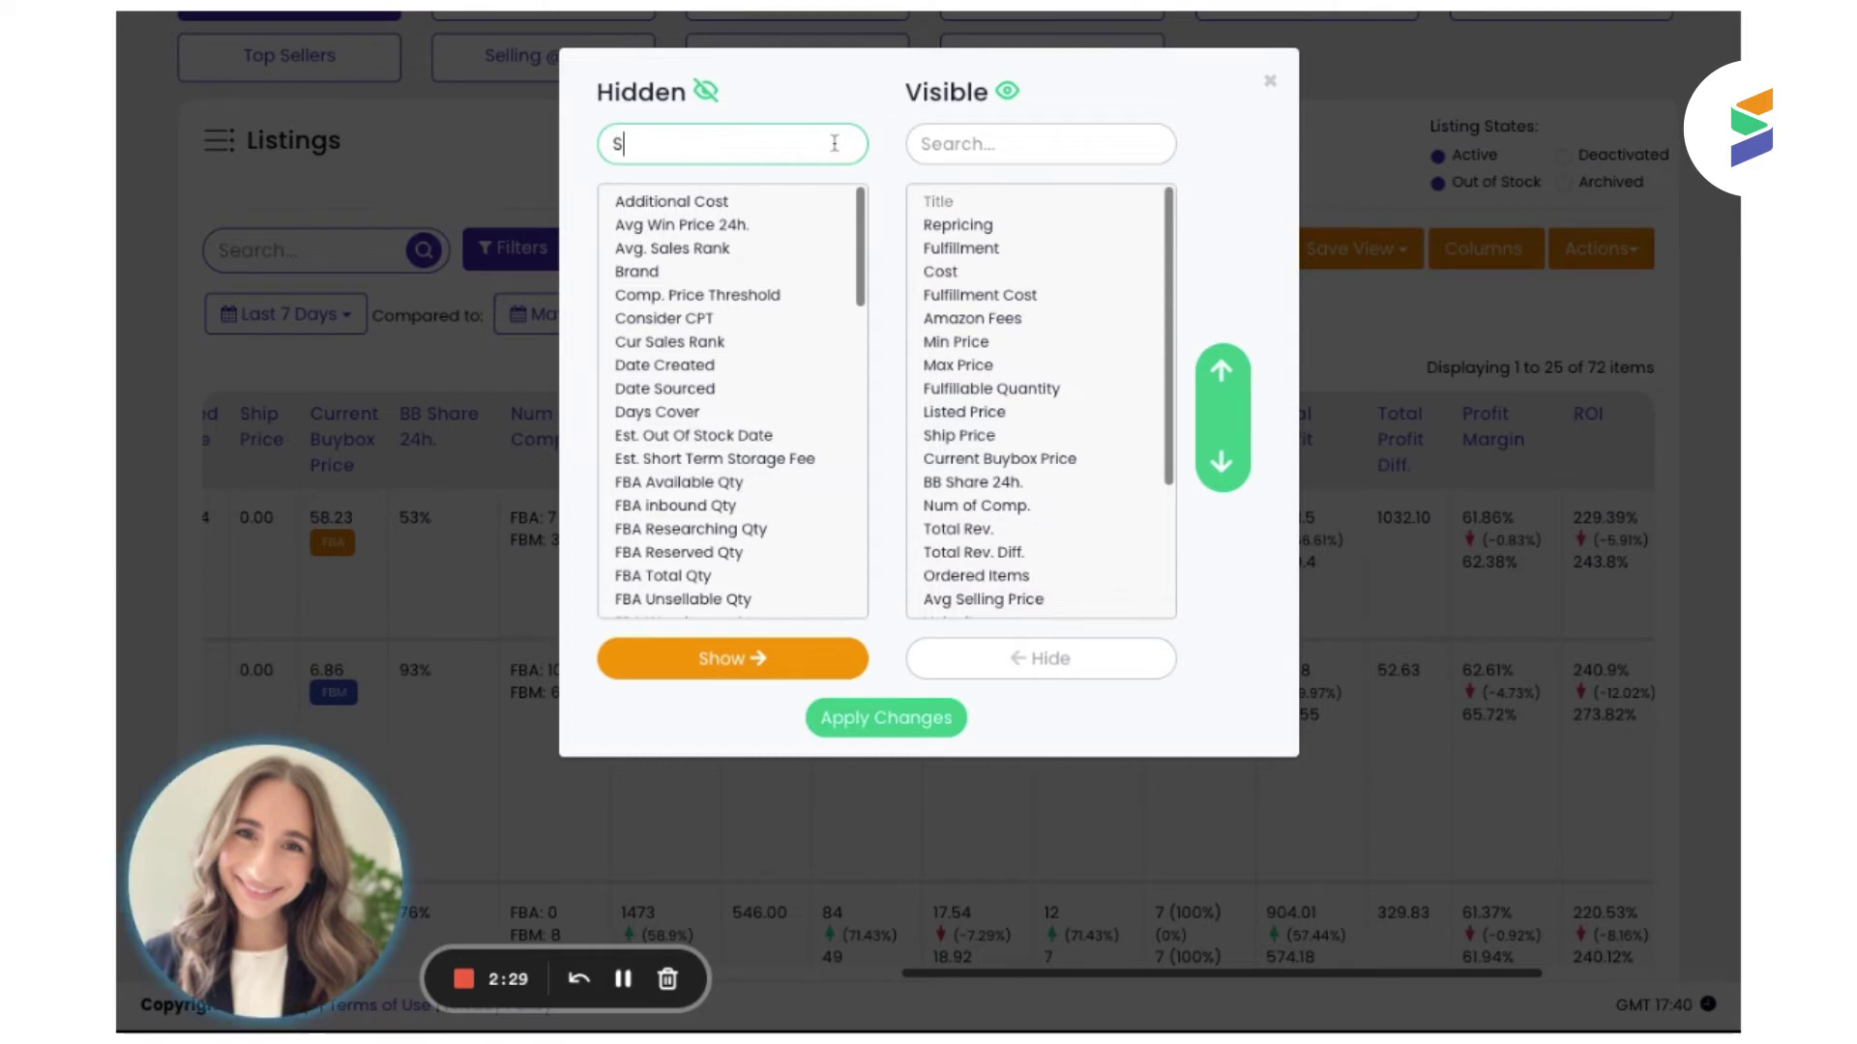
type("ou")
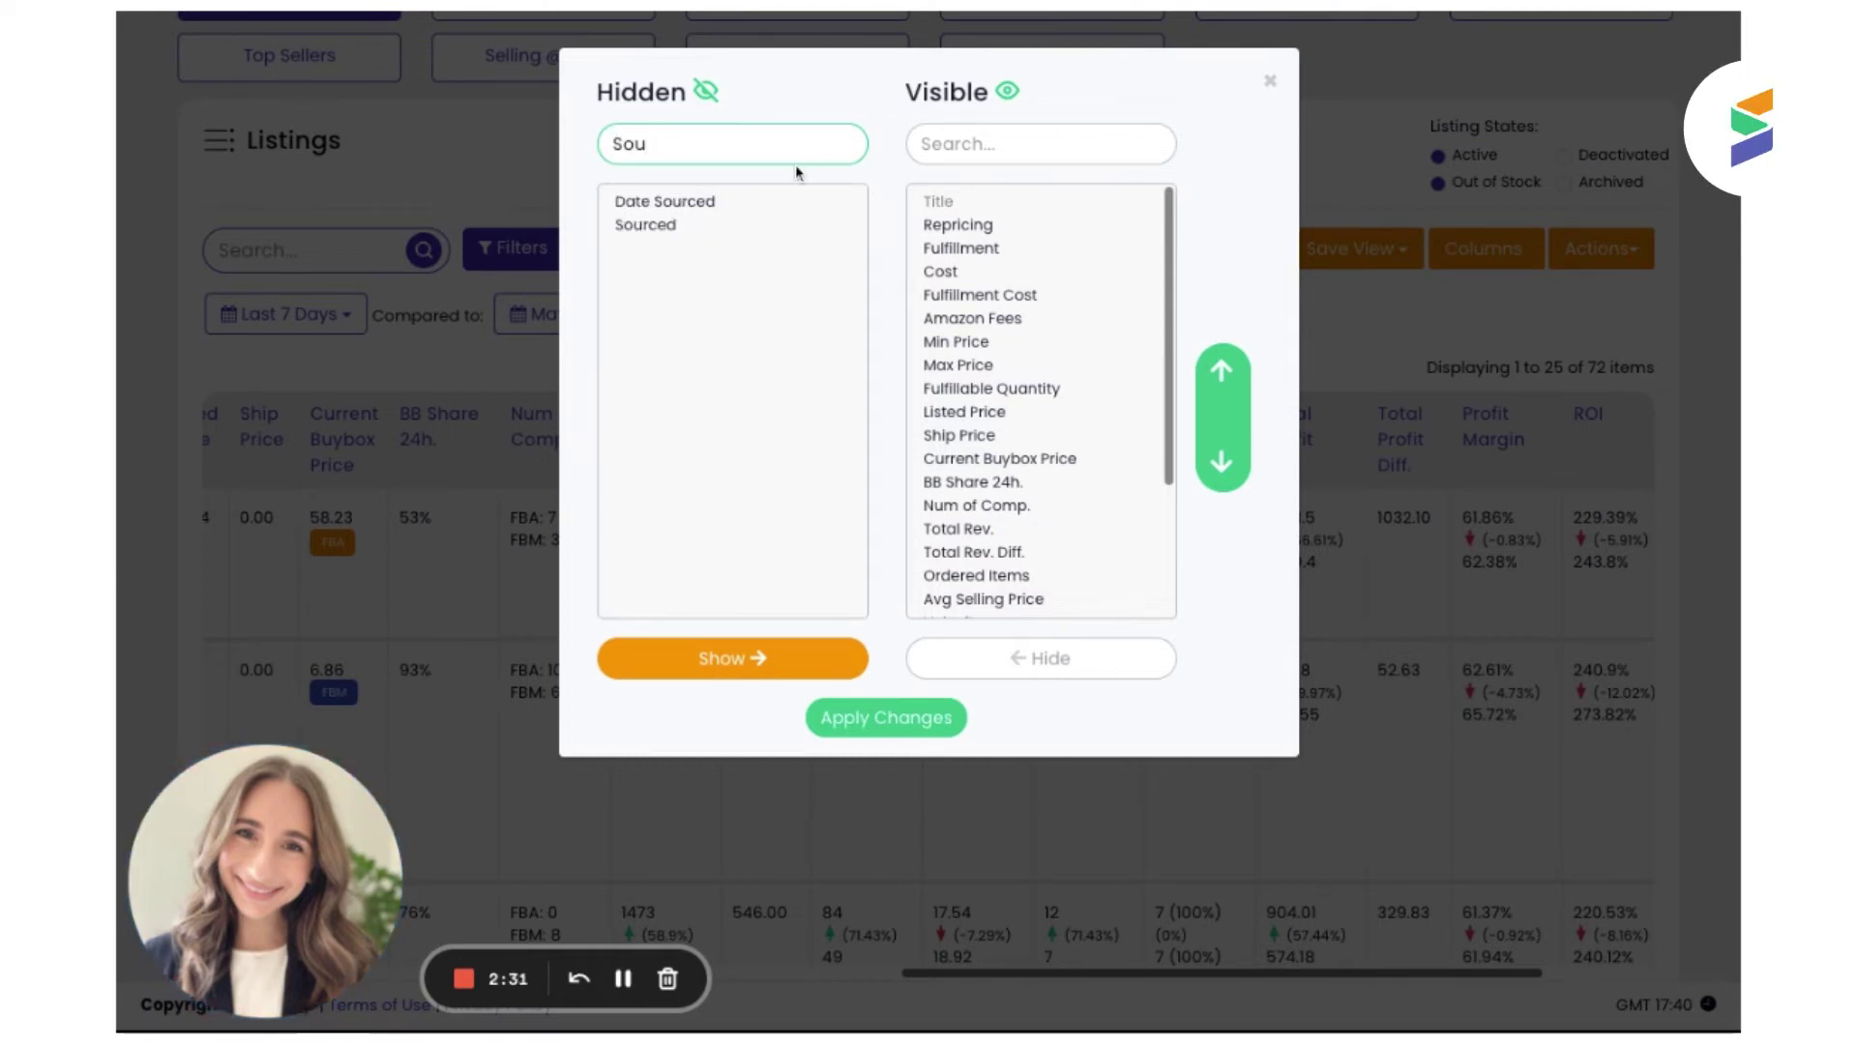
left_click(668, 205)
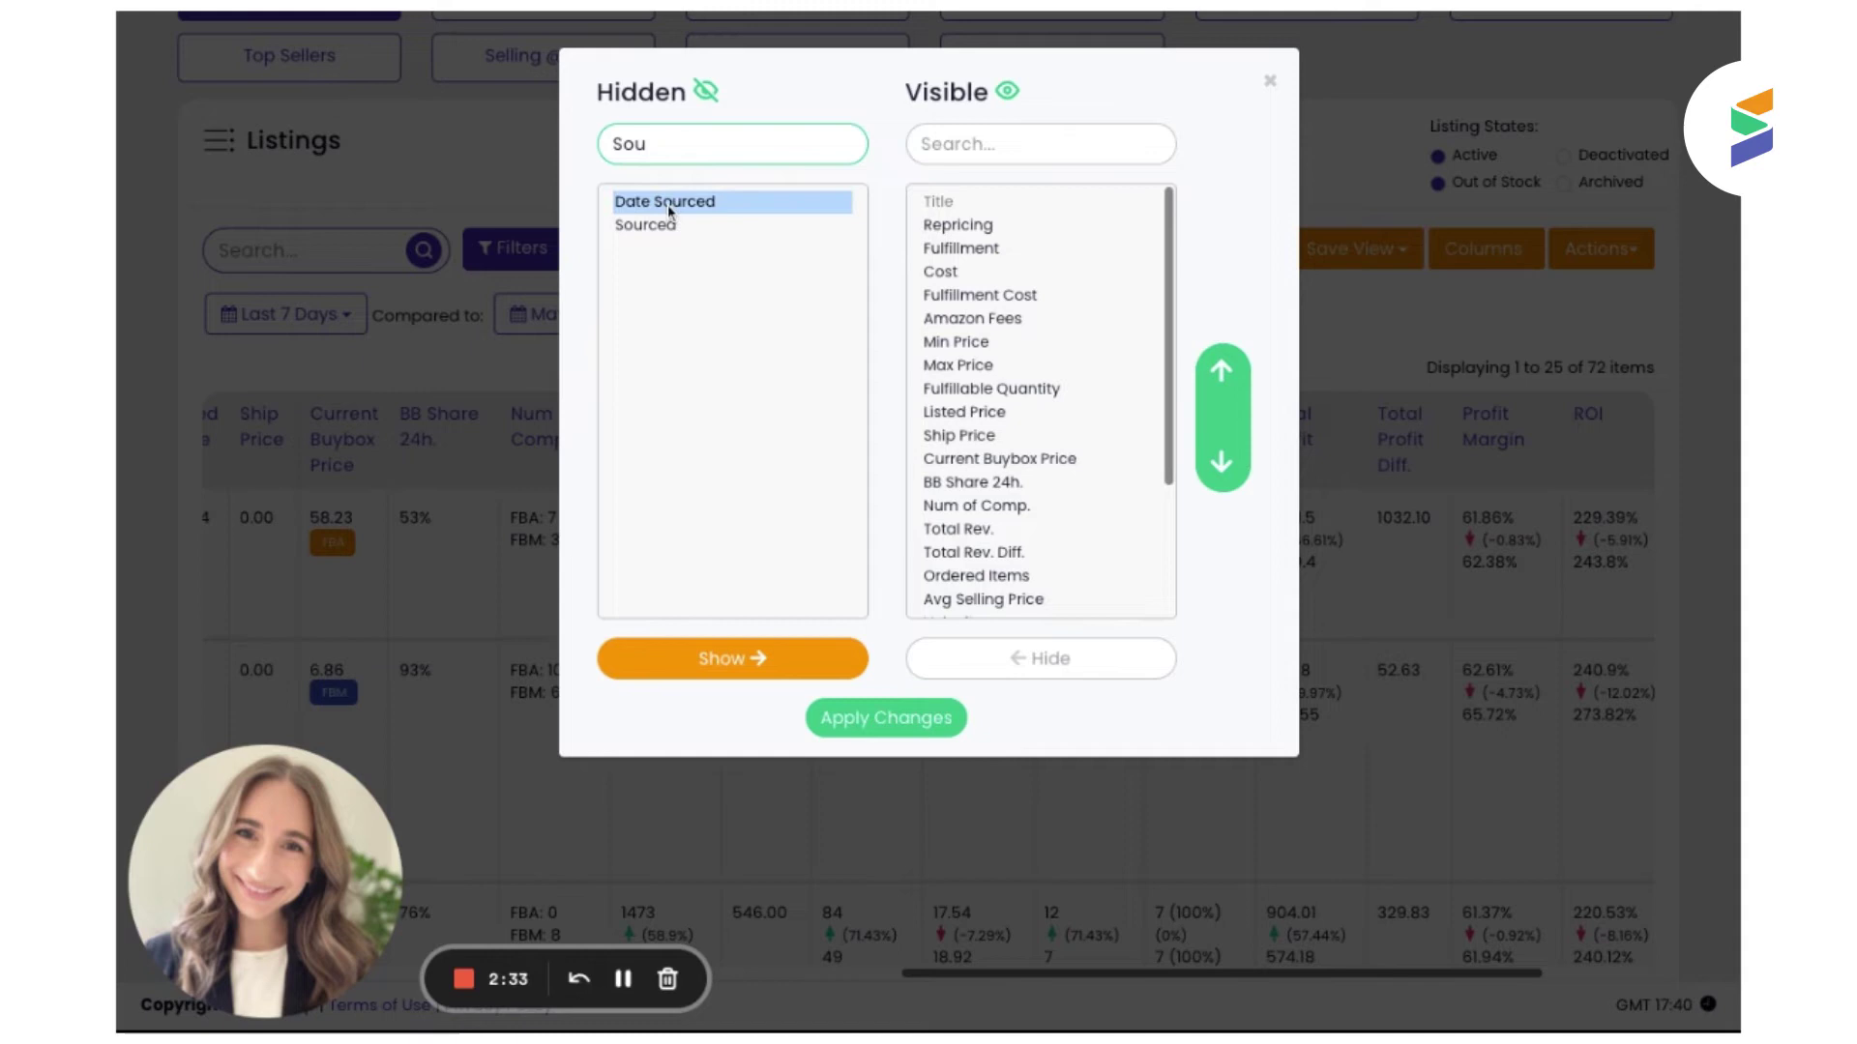
left_click(662, 228, "shift")
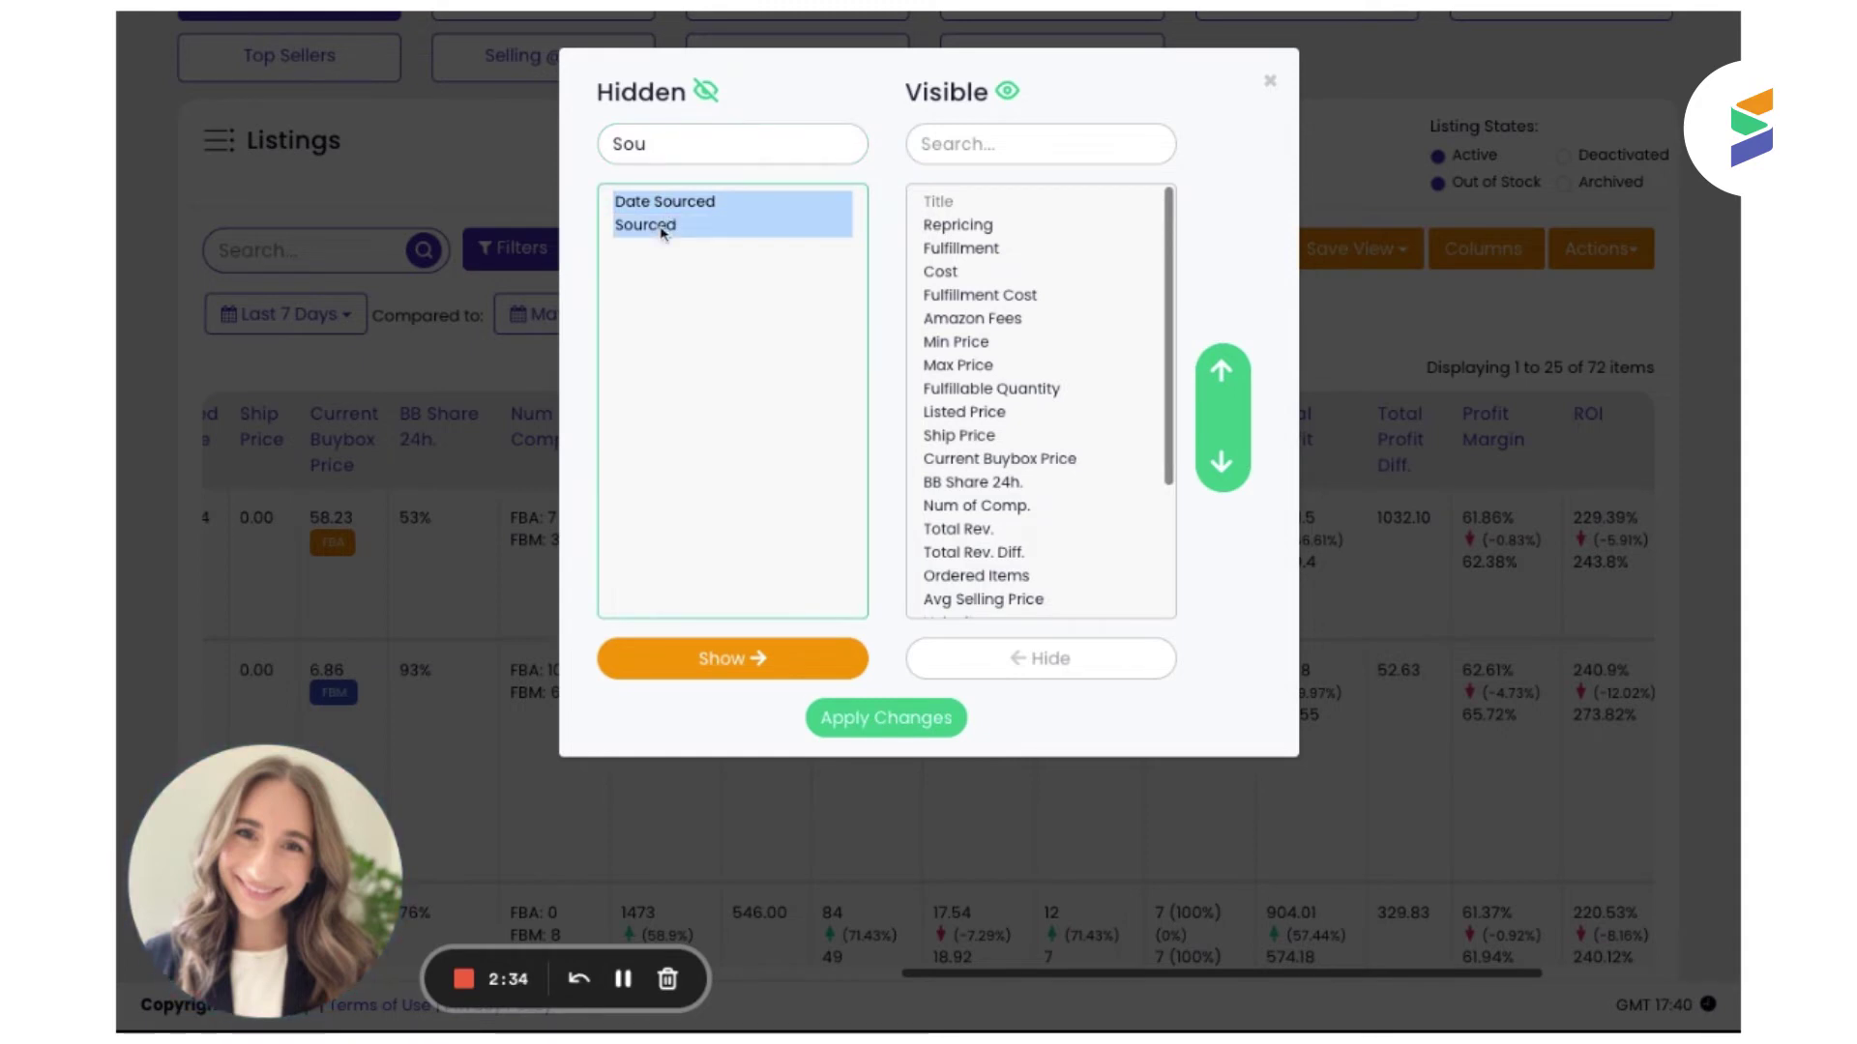
left_click(754, 654)
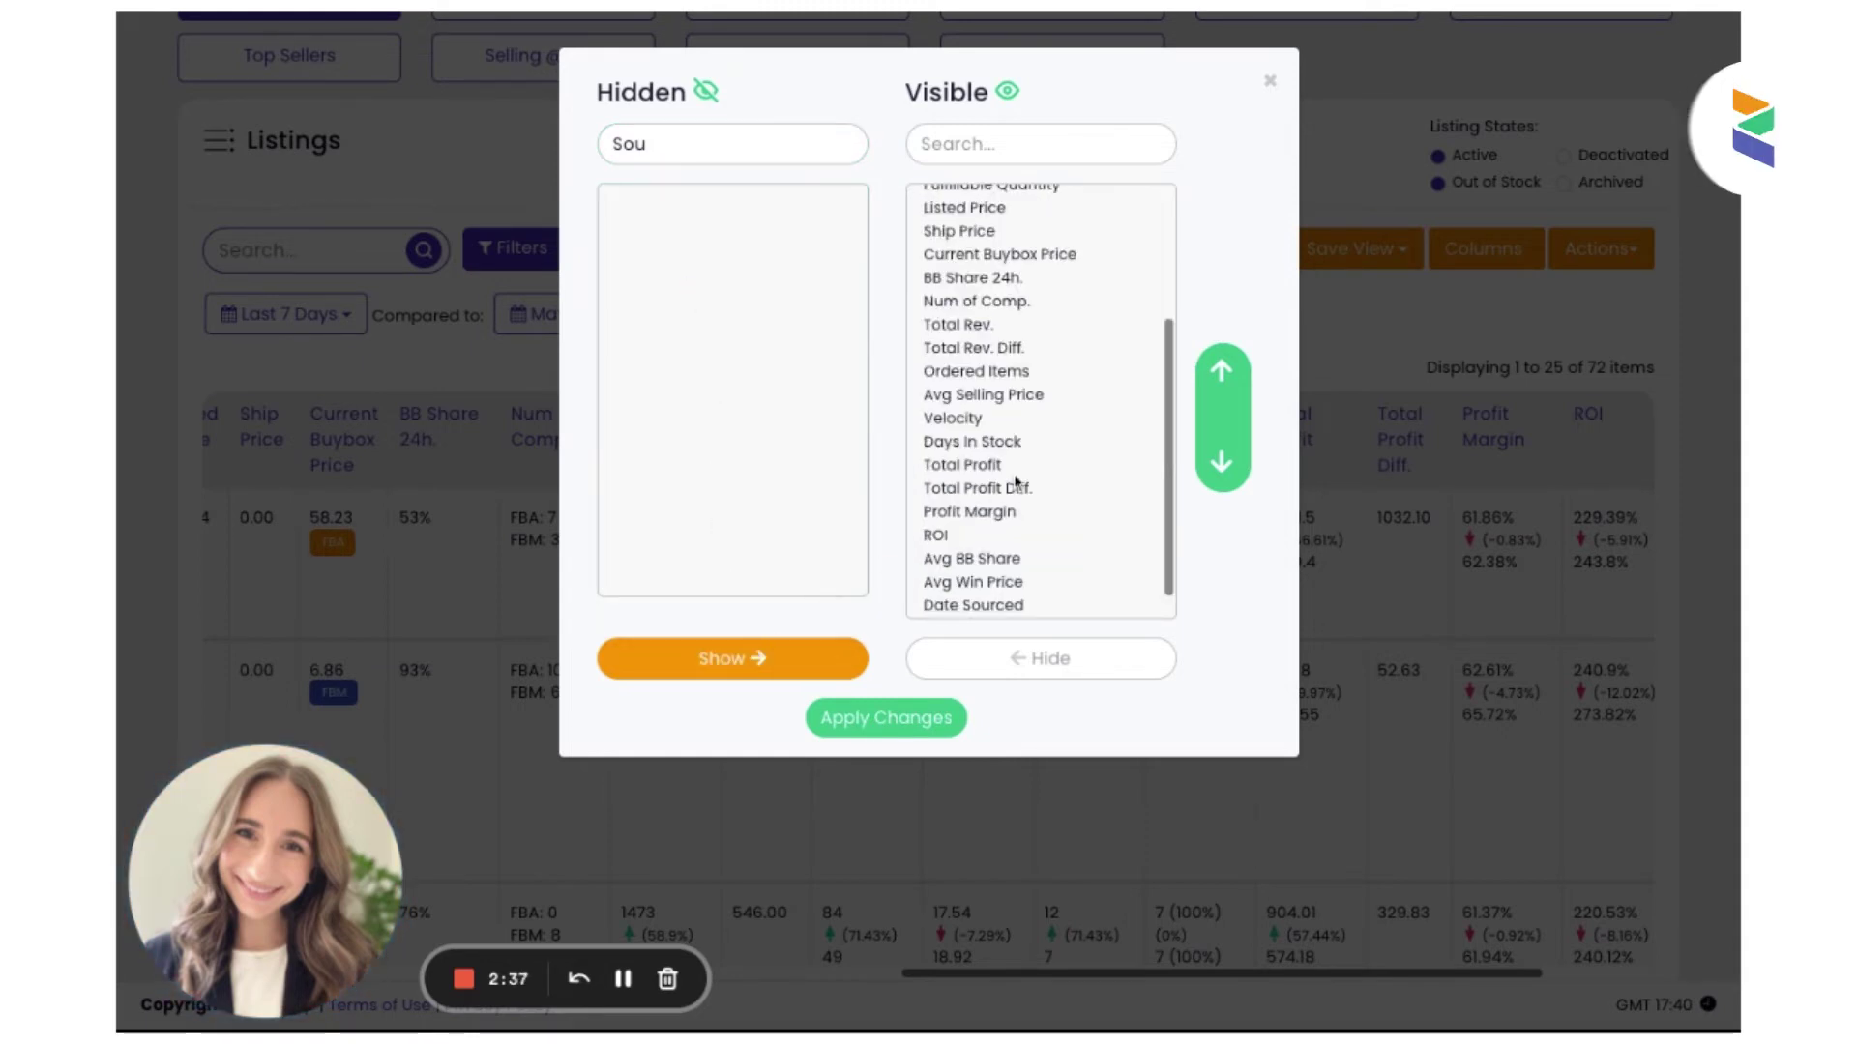
Hide the columns from Min Price through Avg Win Price and apply the layout
scroll(1015, 488, "down", 1)
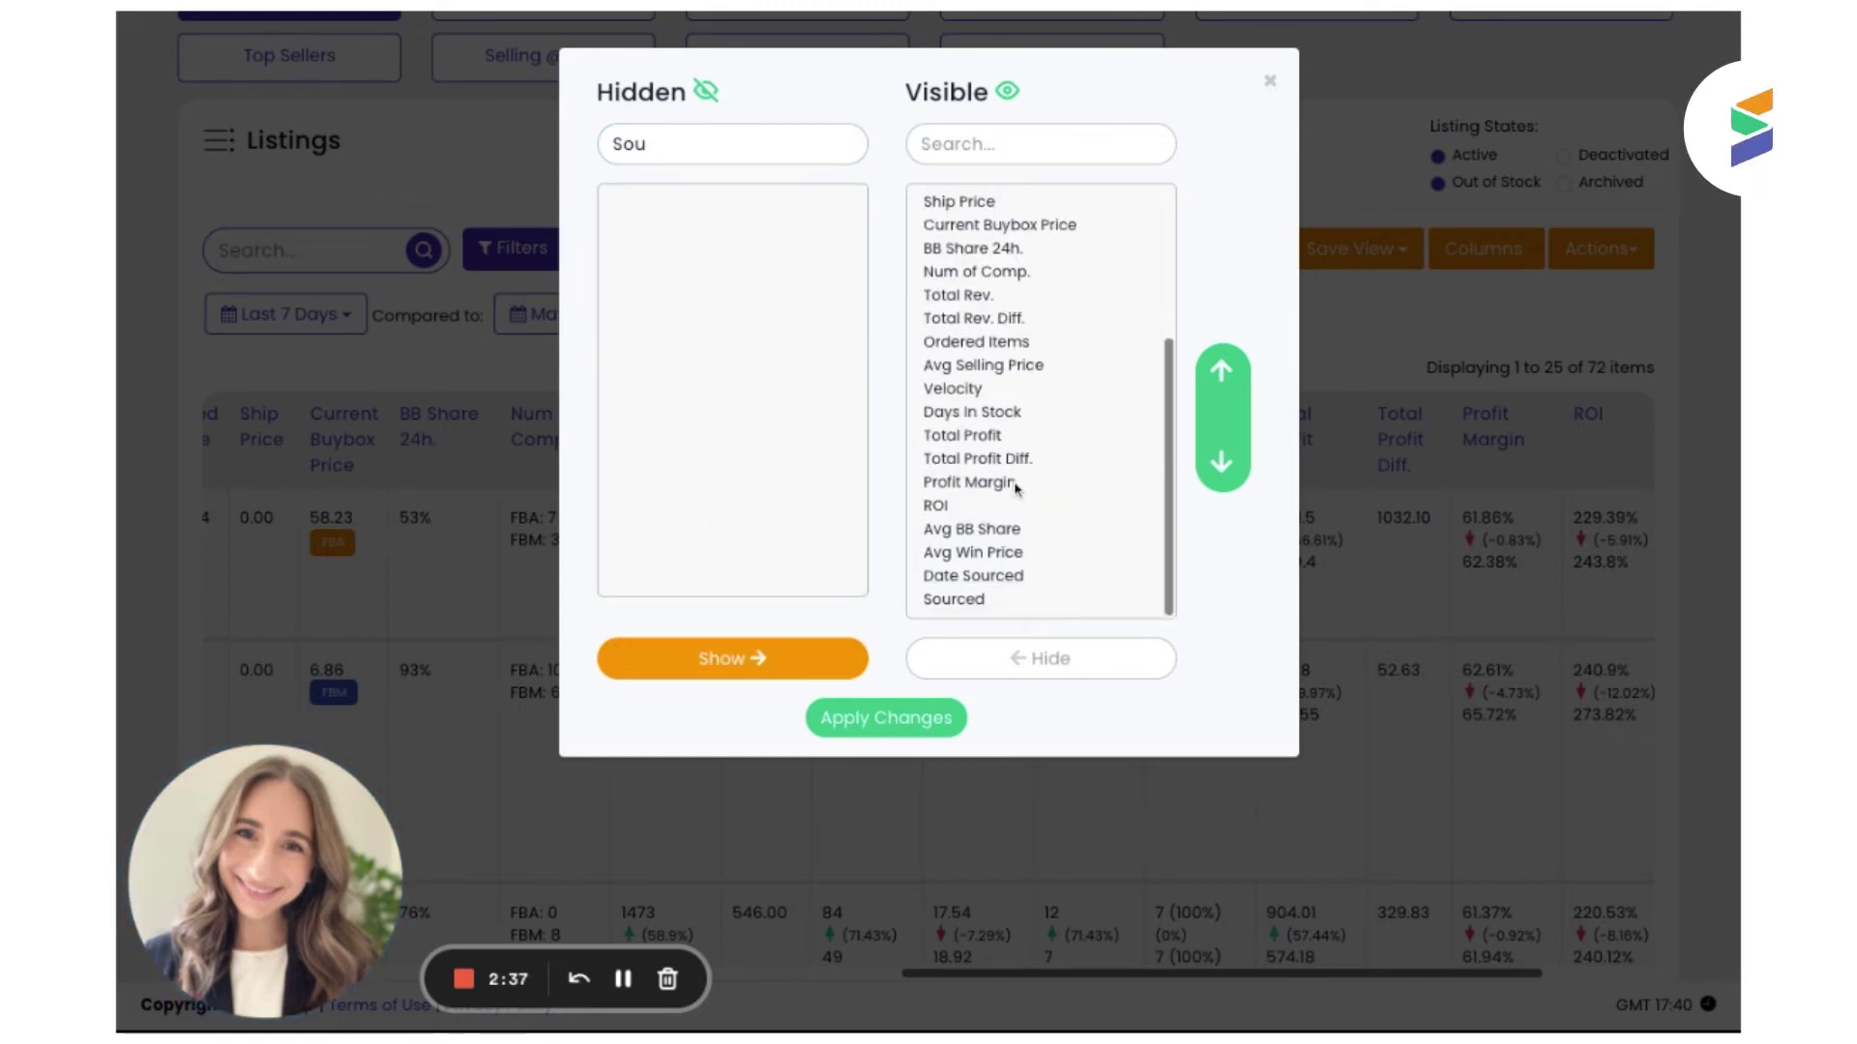
left_click(960, 559)
scroll(1061, 554, "up", 3)
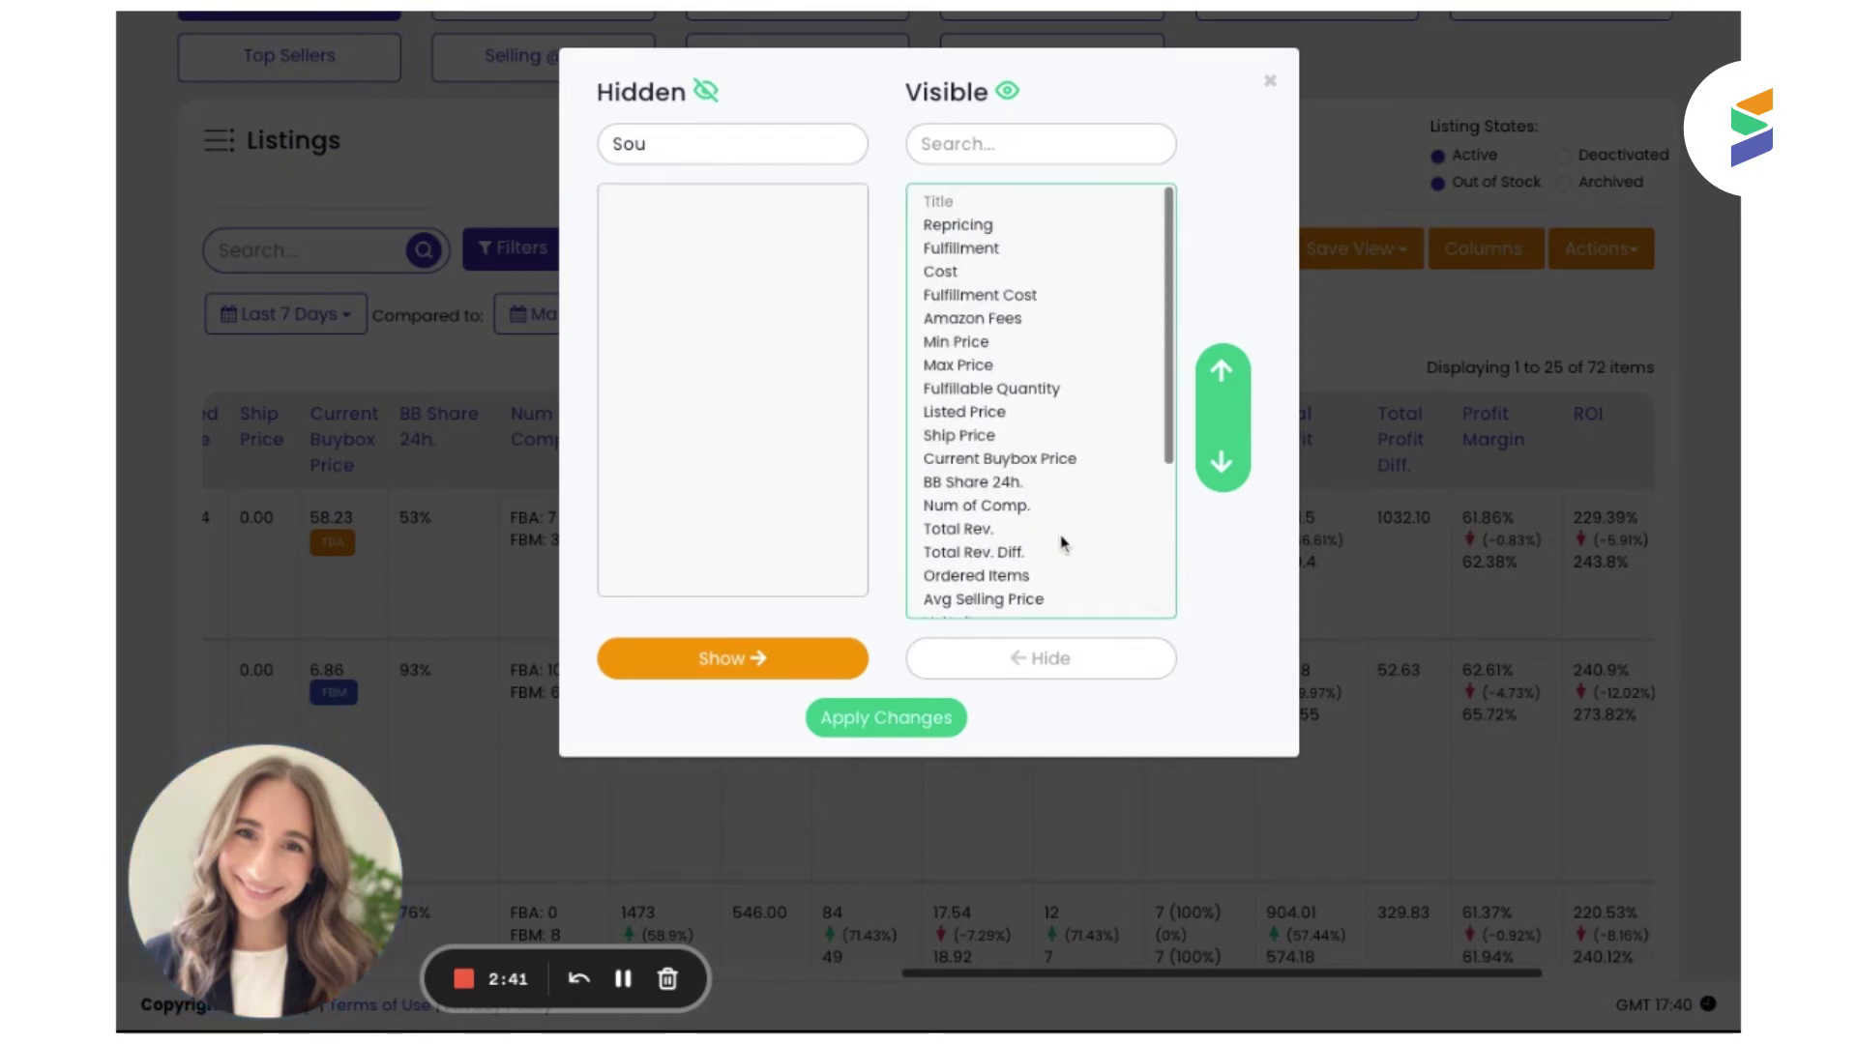
left_click(982, 344, "shift")
left_click(1021, 661)
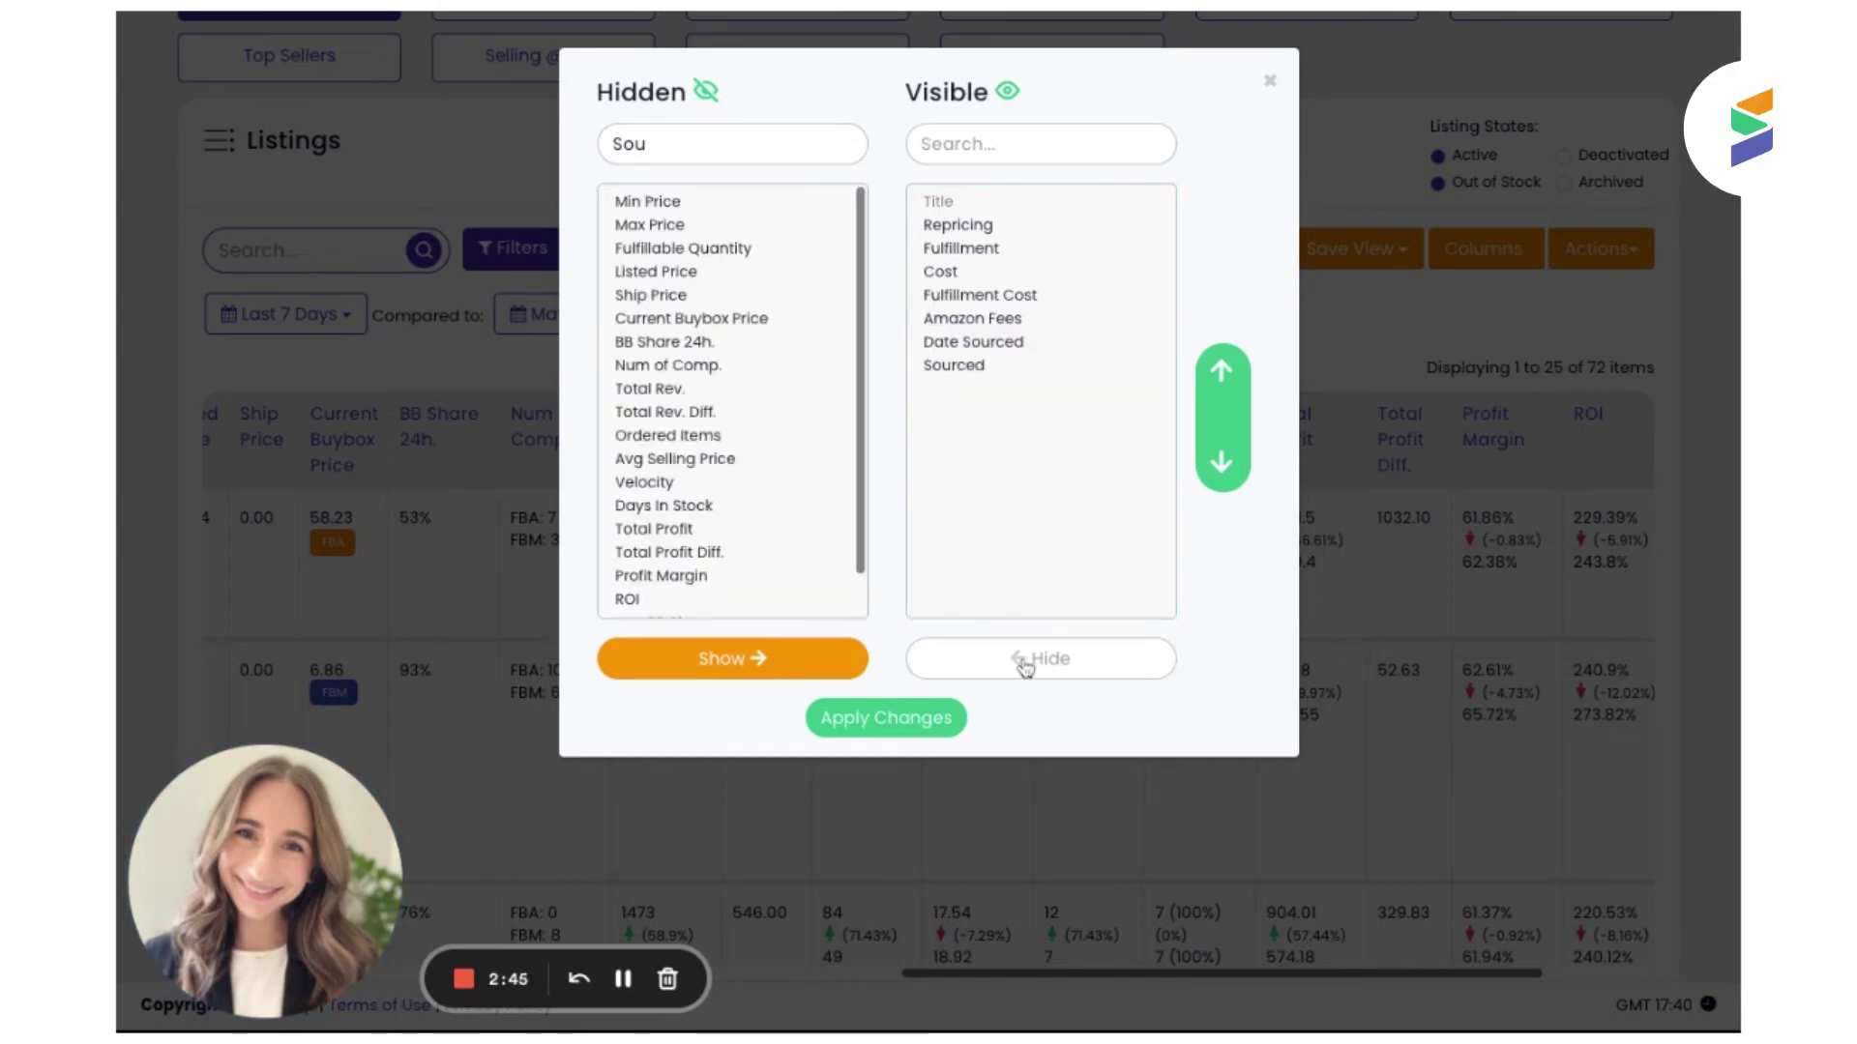
left_click(946, 719)
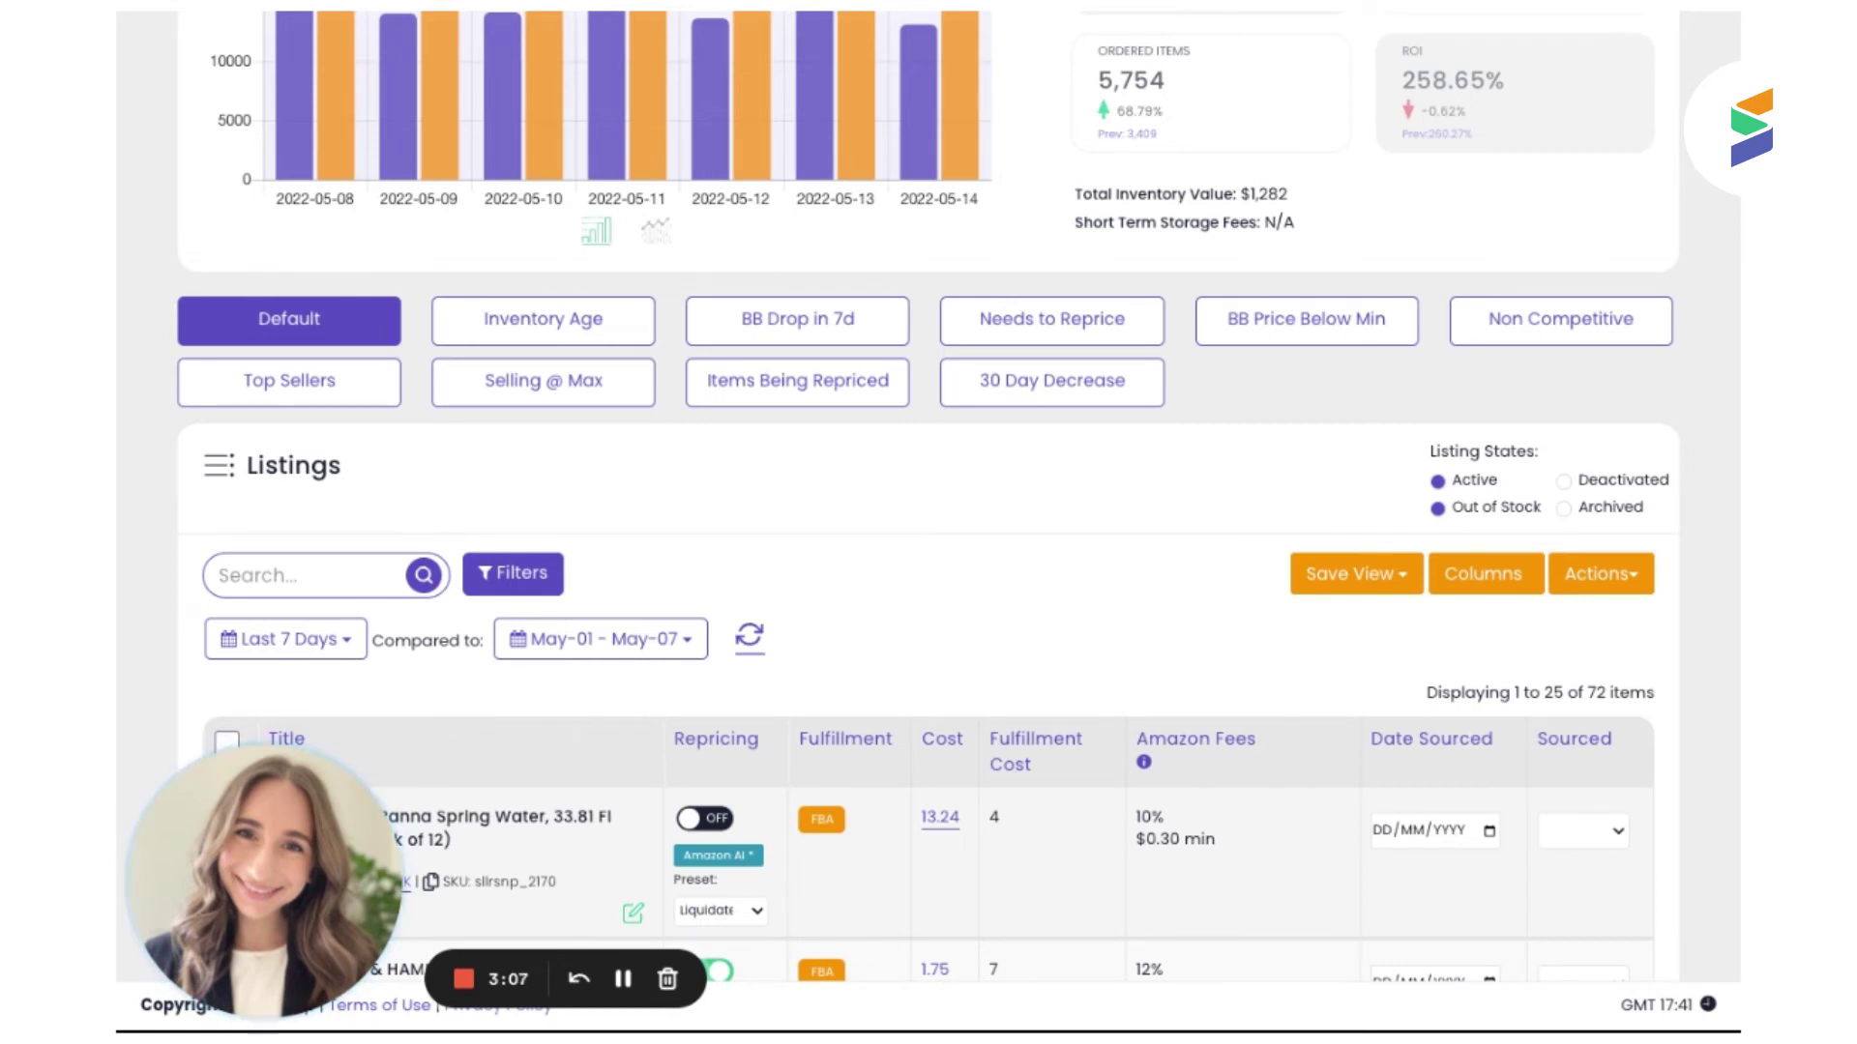
Set Aqua Panna to Walmart, dated 11/05/2022, and the second listing to Best Buy
left_click(1397, 840)
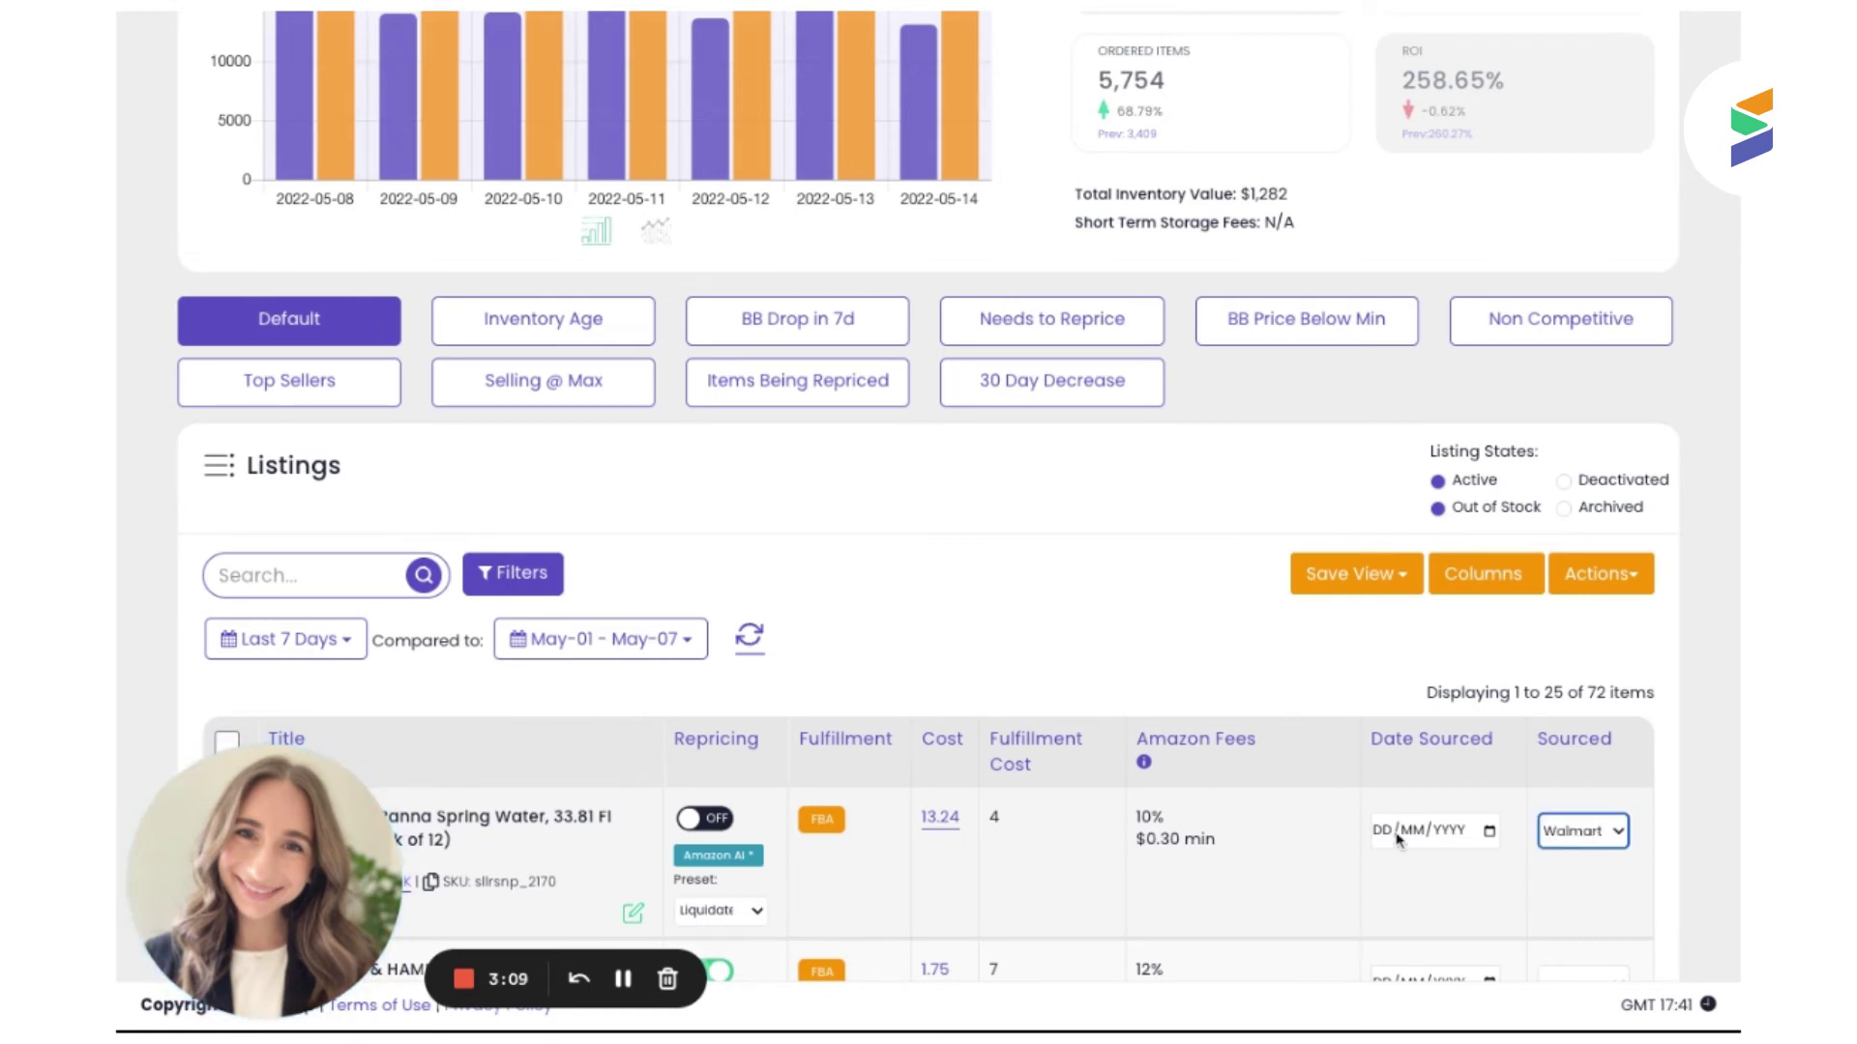
left_click(1389, 837)
type("11/05/02022")
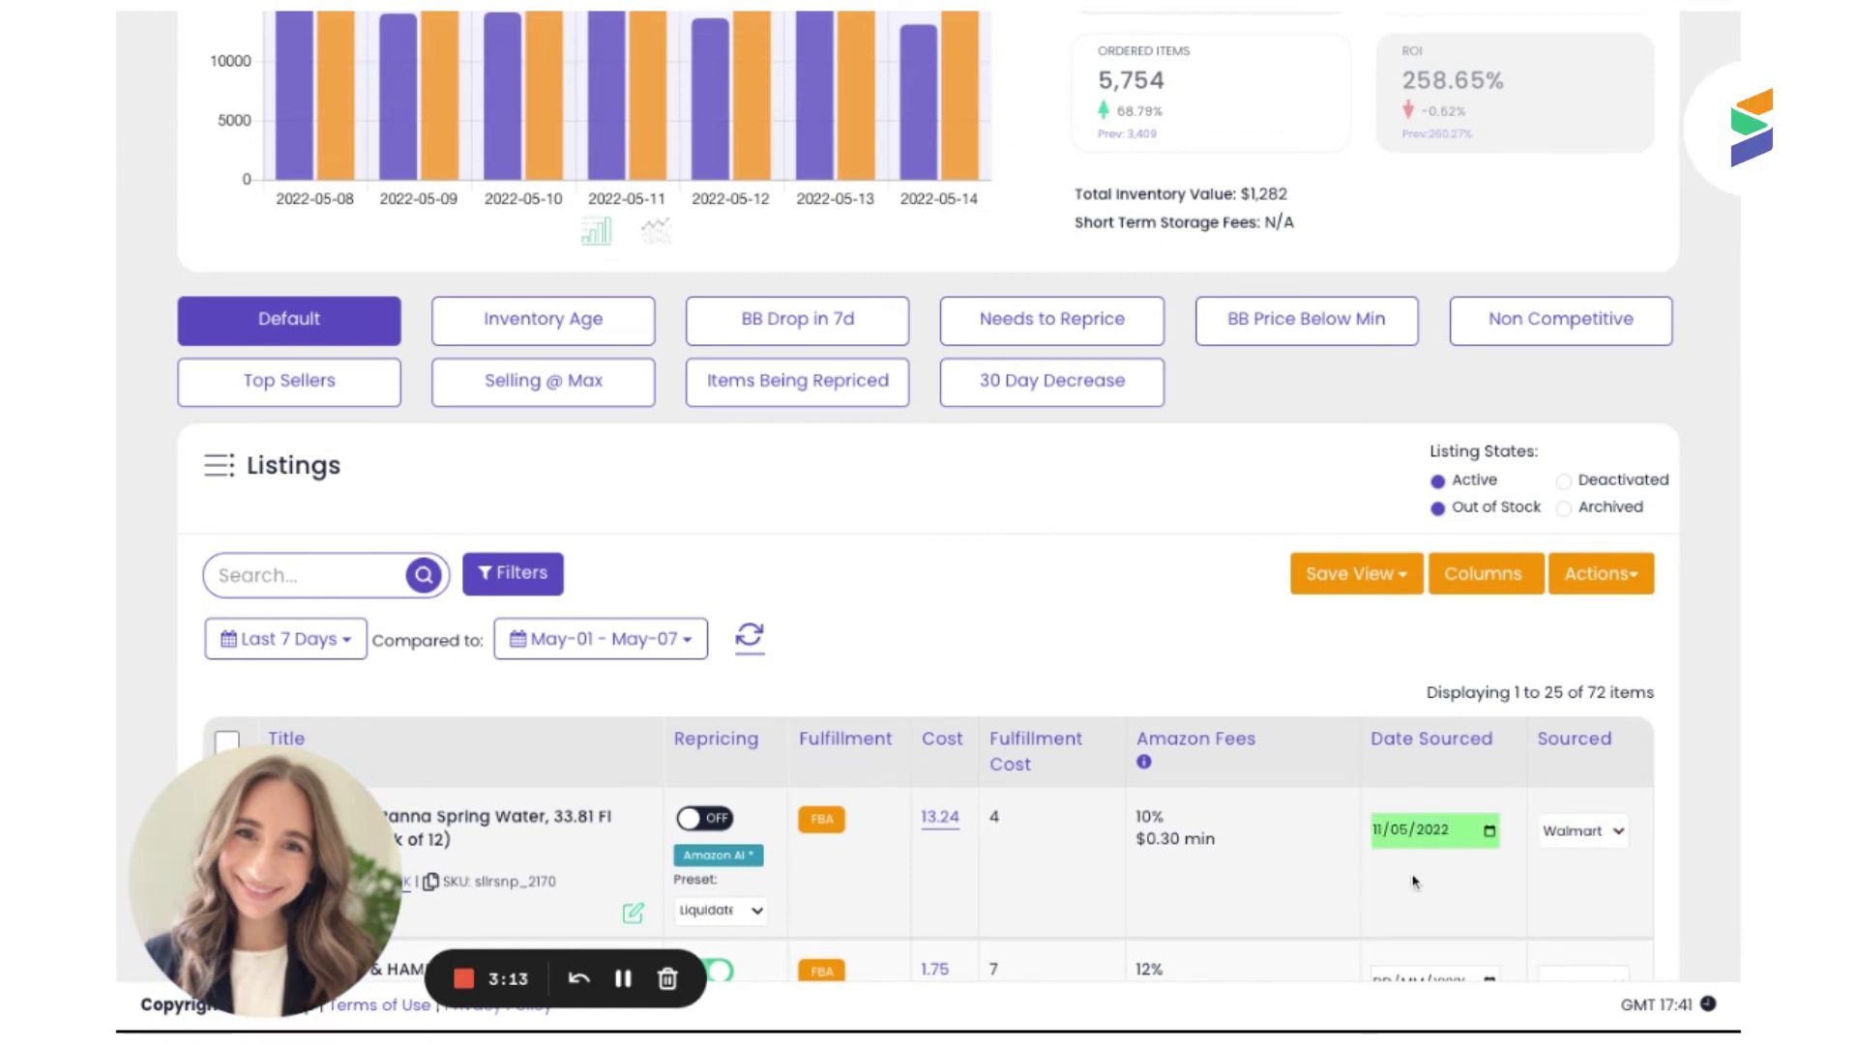
scroll(1414, 882, "down", 5)
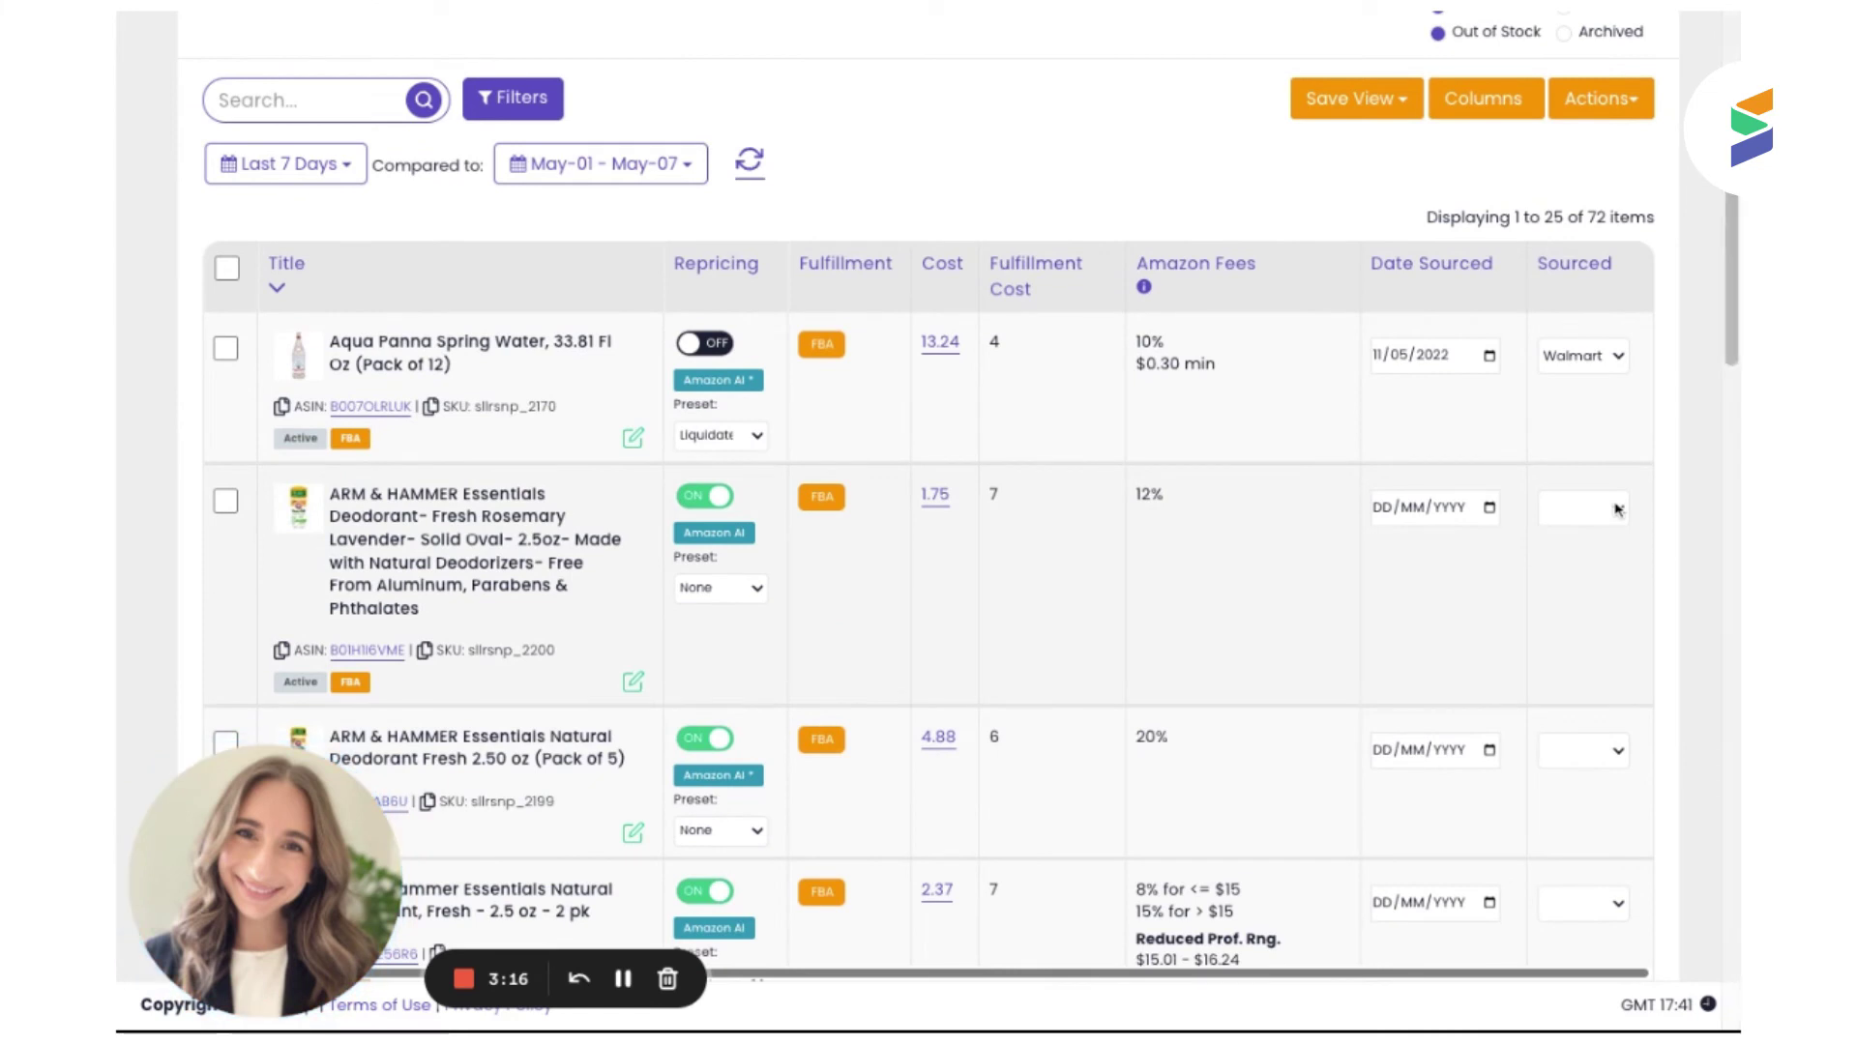
left_click(1617, 510)
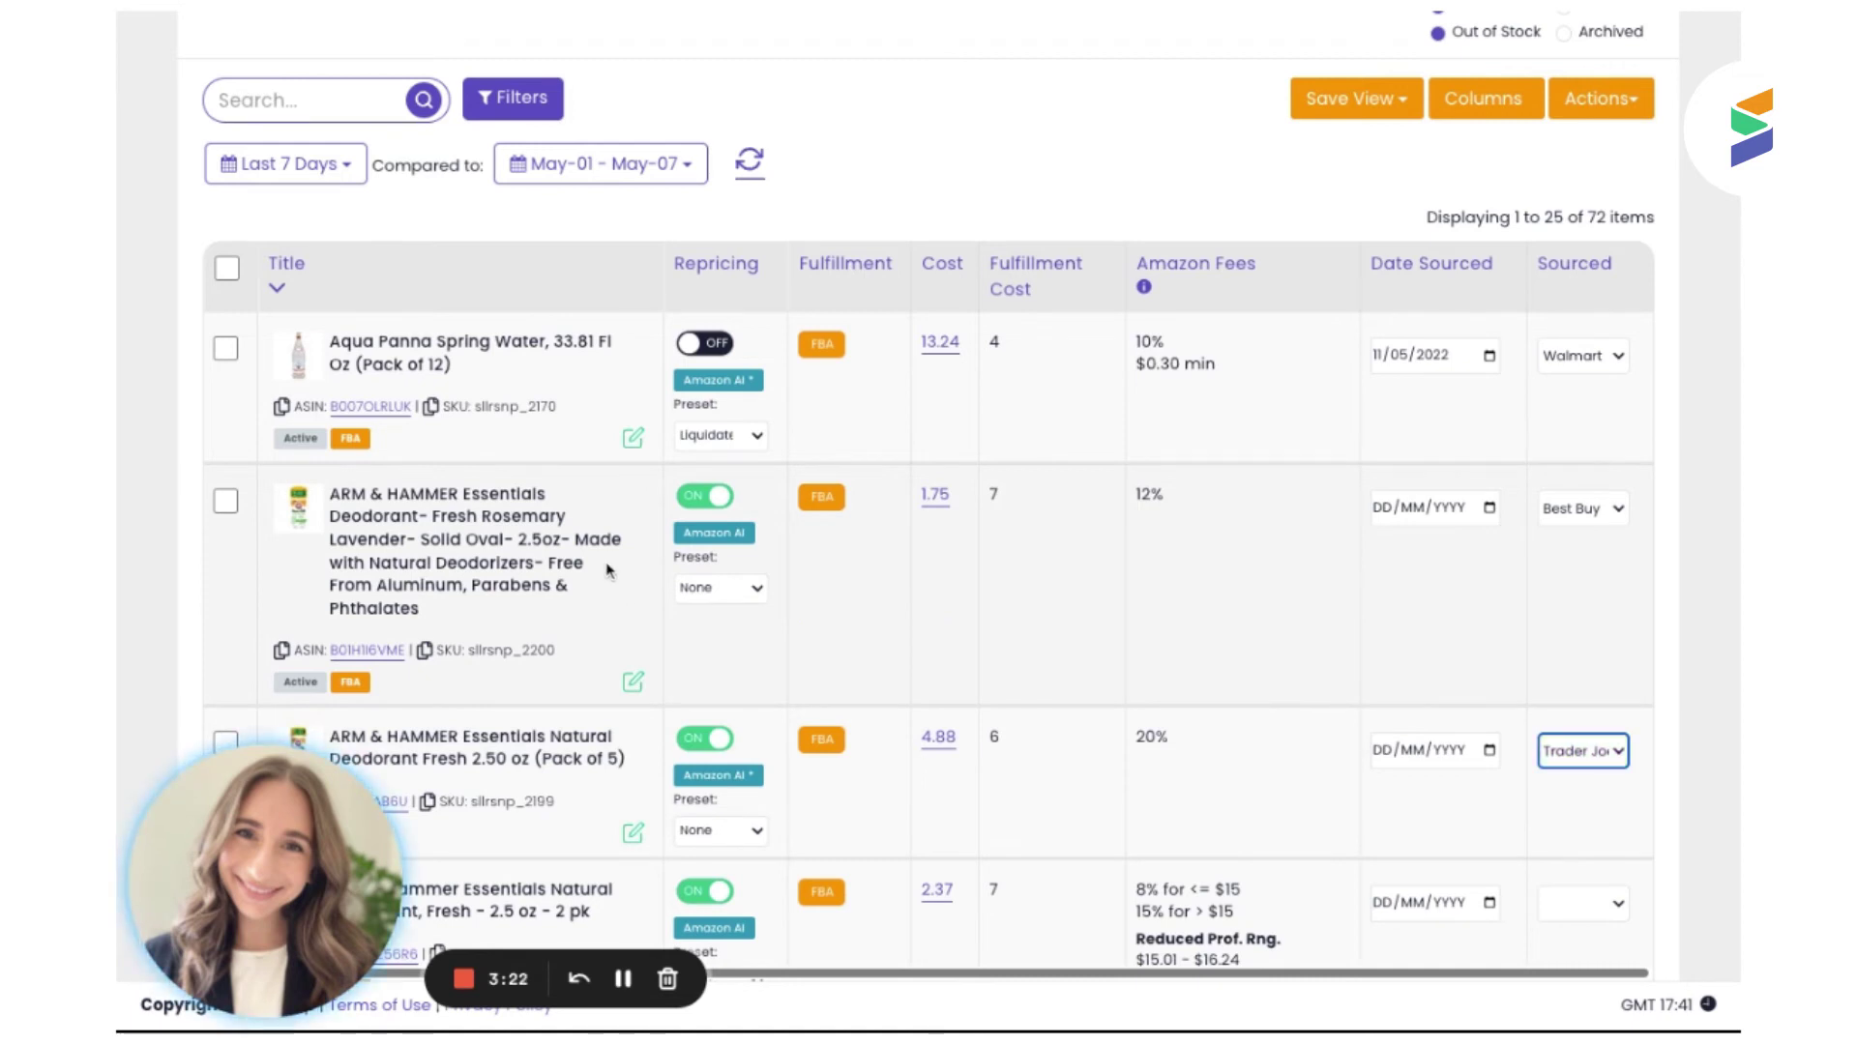
Select all 25 listings and bulk-edit their Sourced field to Best Buy
left_click(230, 273)
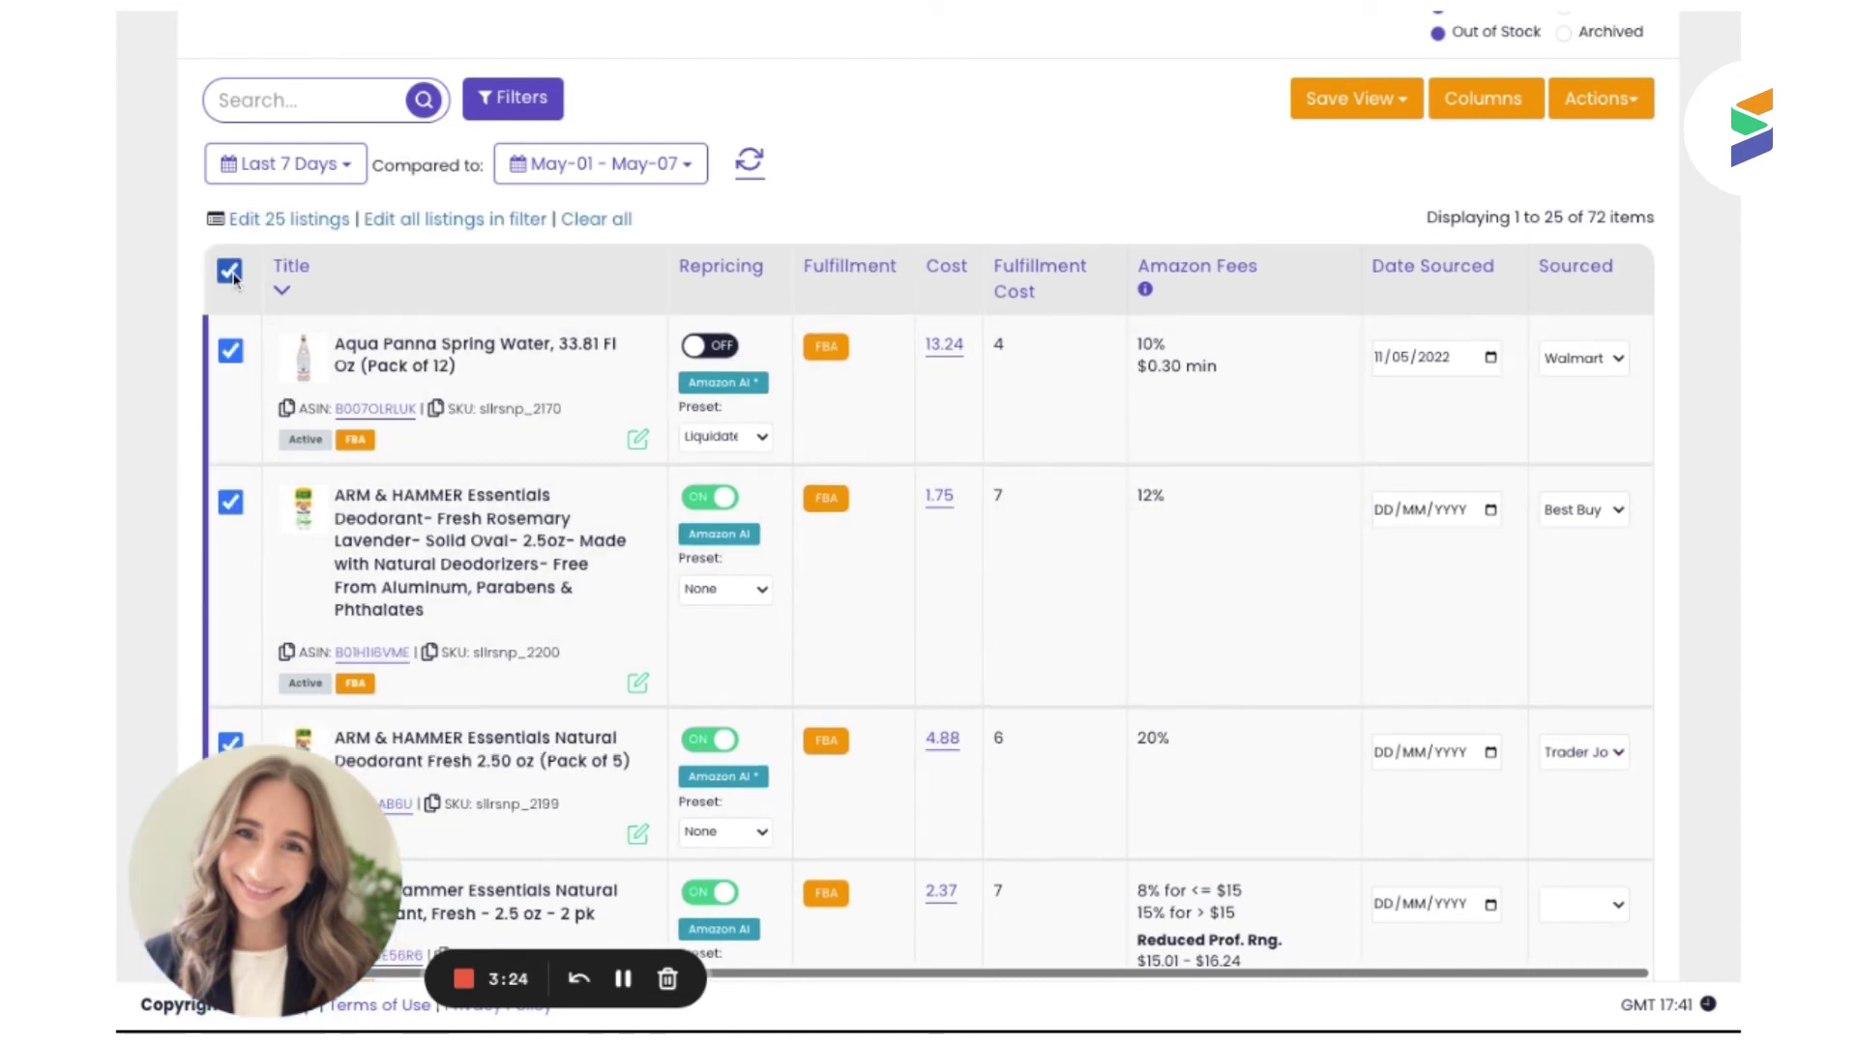
left_click(244, 222)
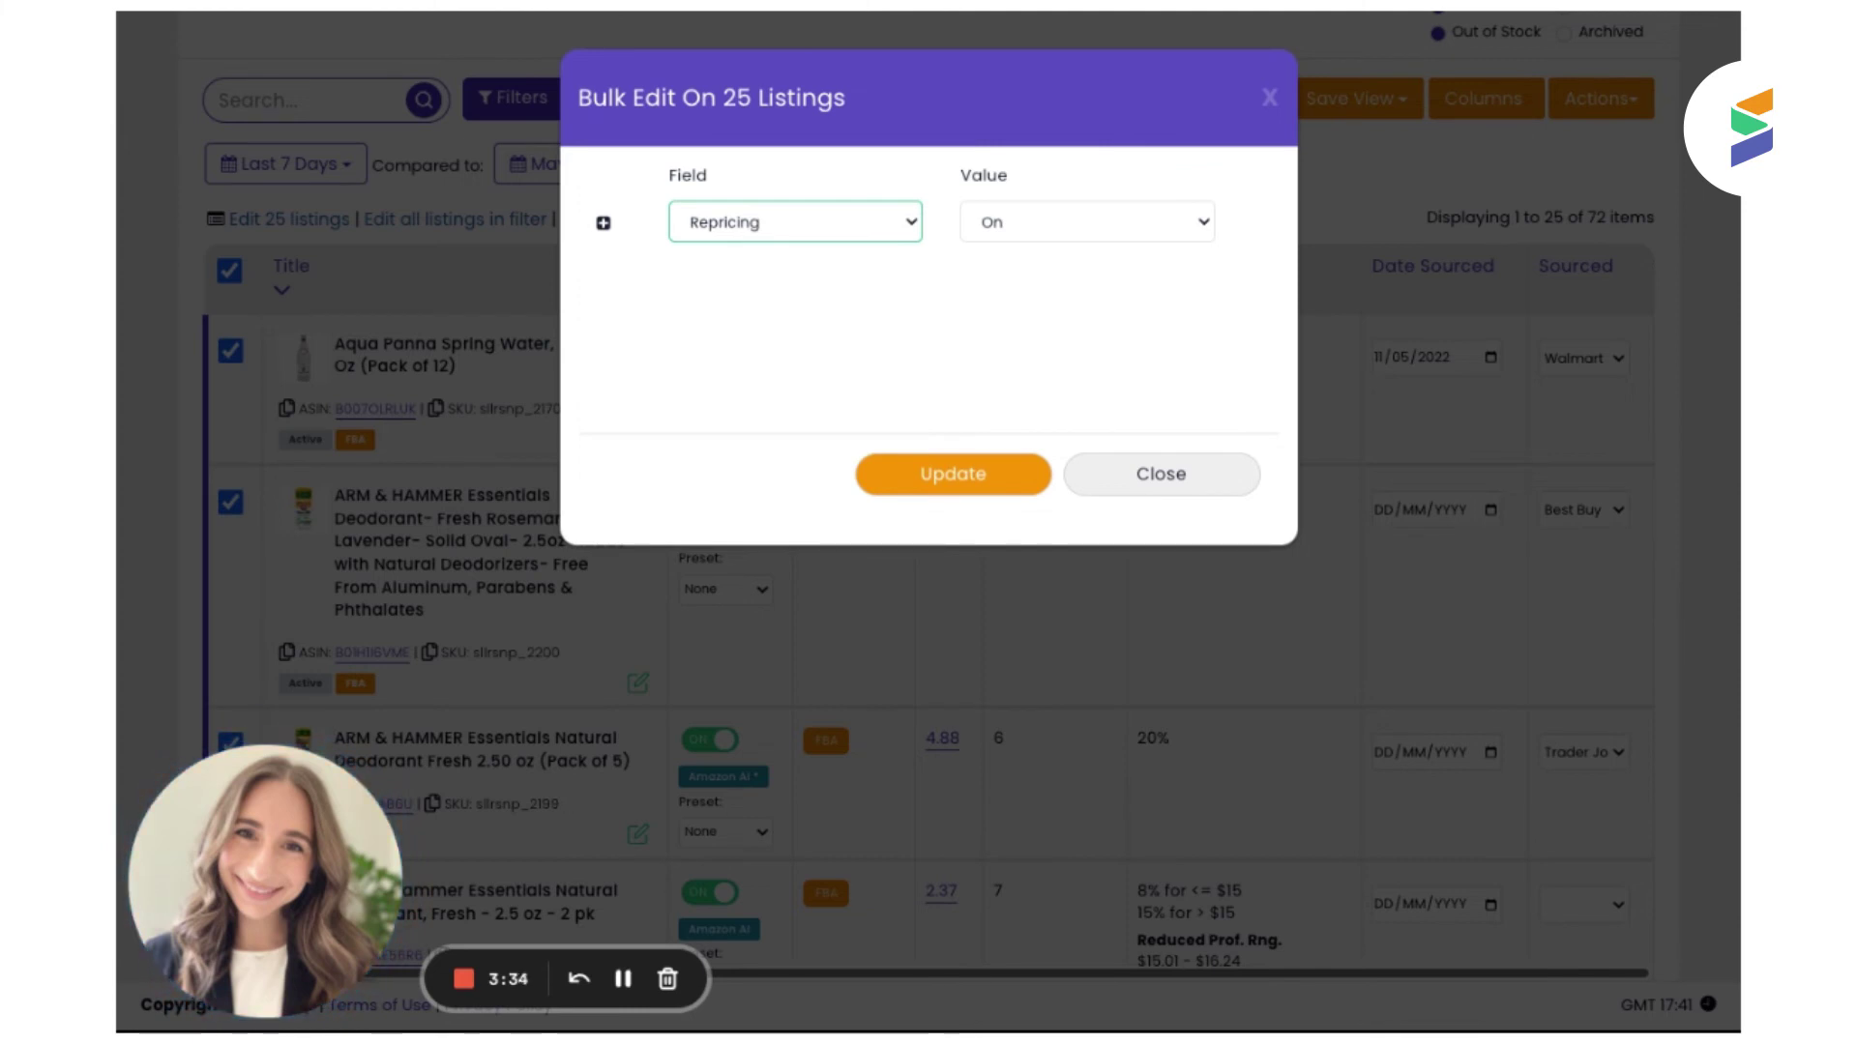
left_click(758, 622)
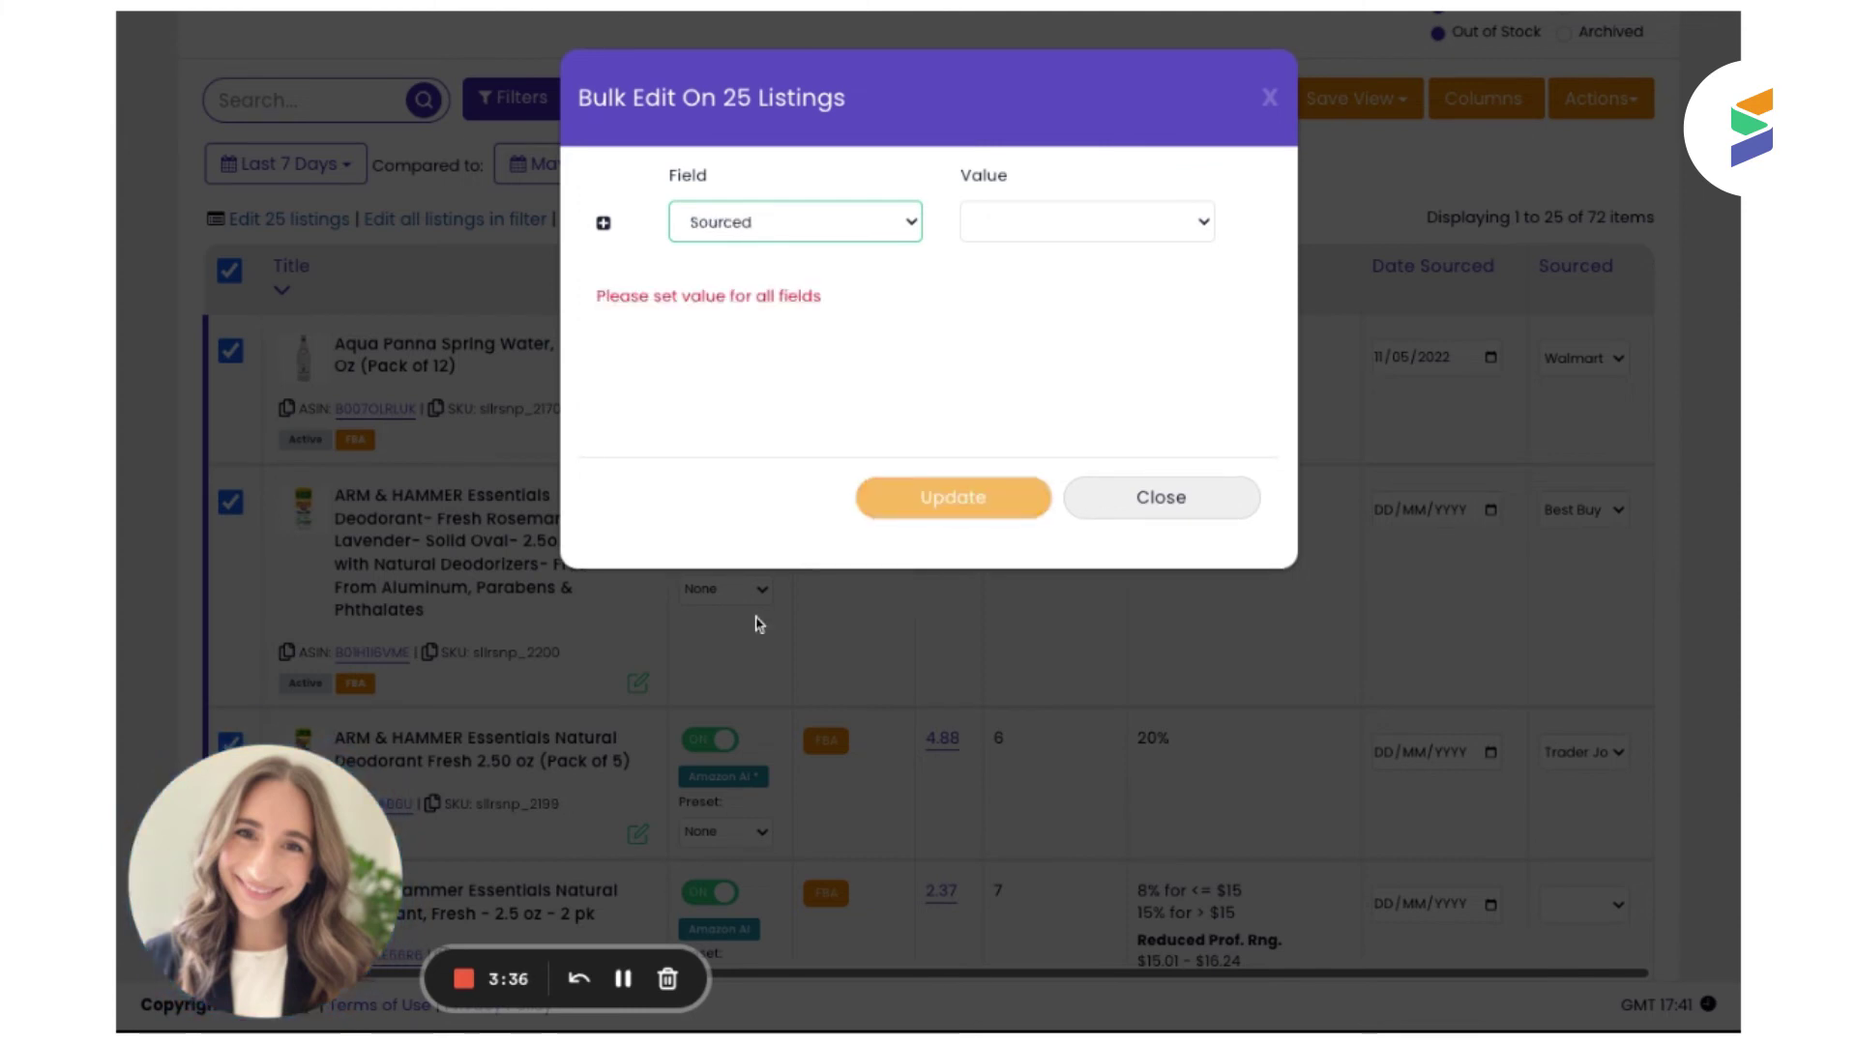
left_click(1058, 230)
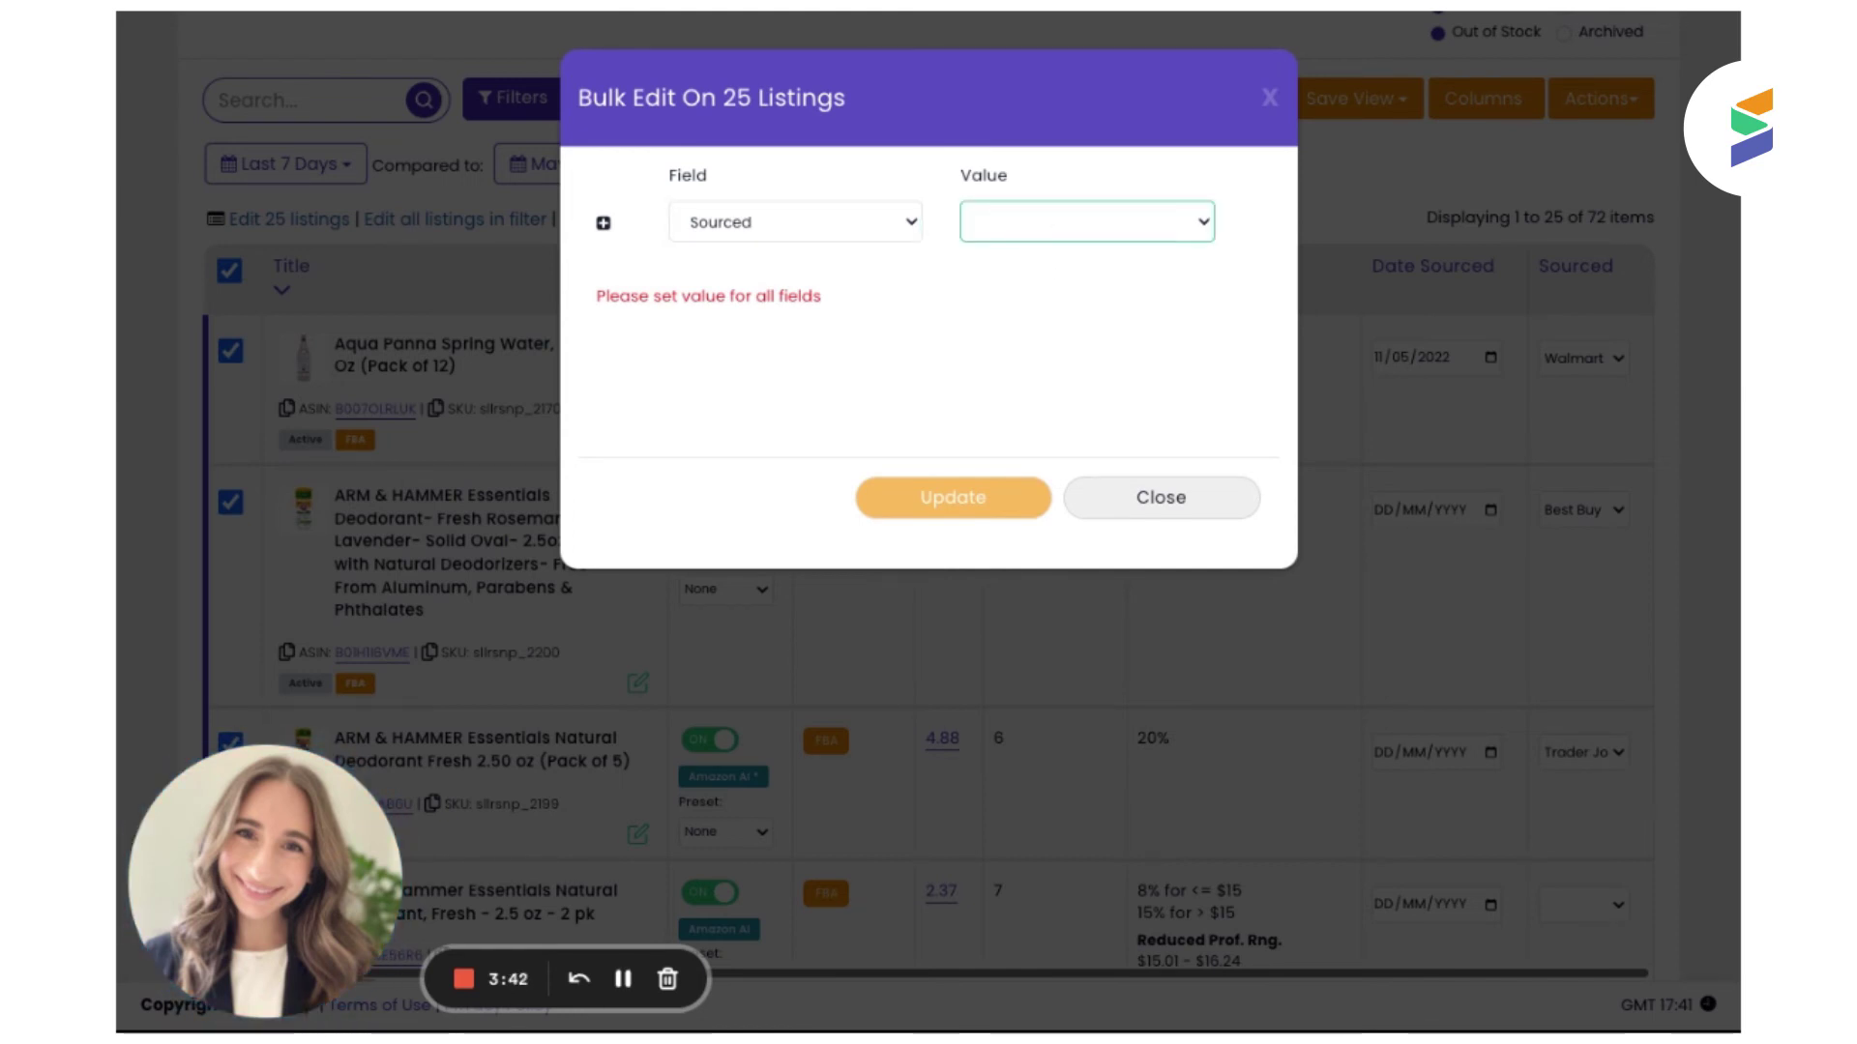
left_click(1043, 259)
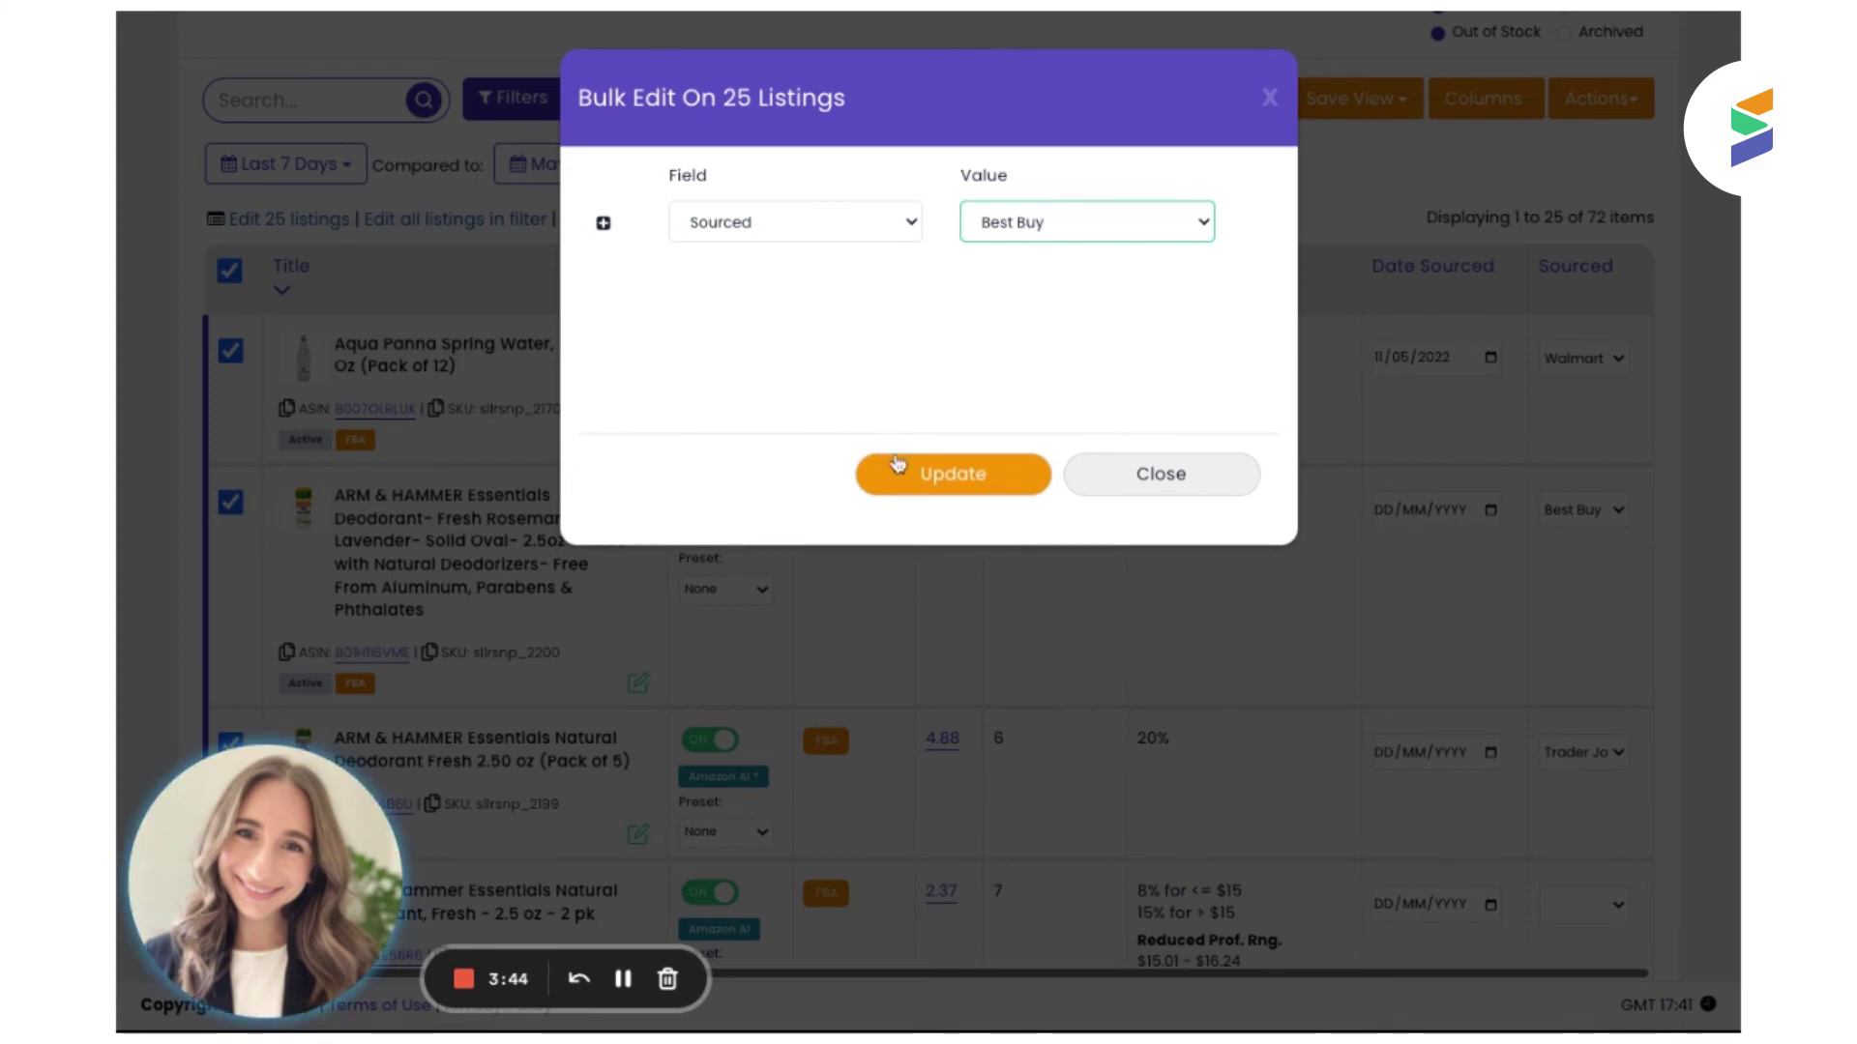
left_click(943, 489)
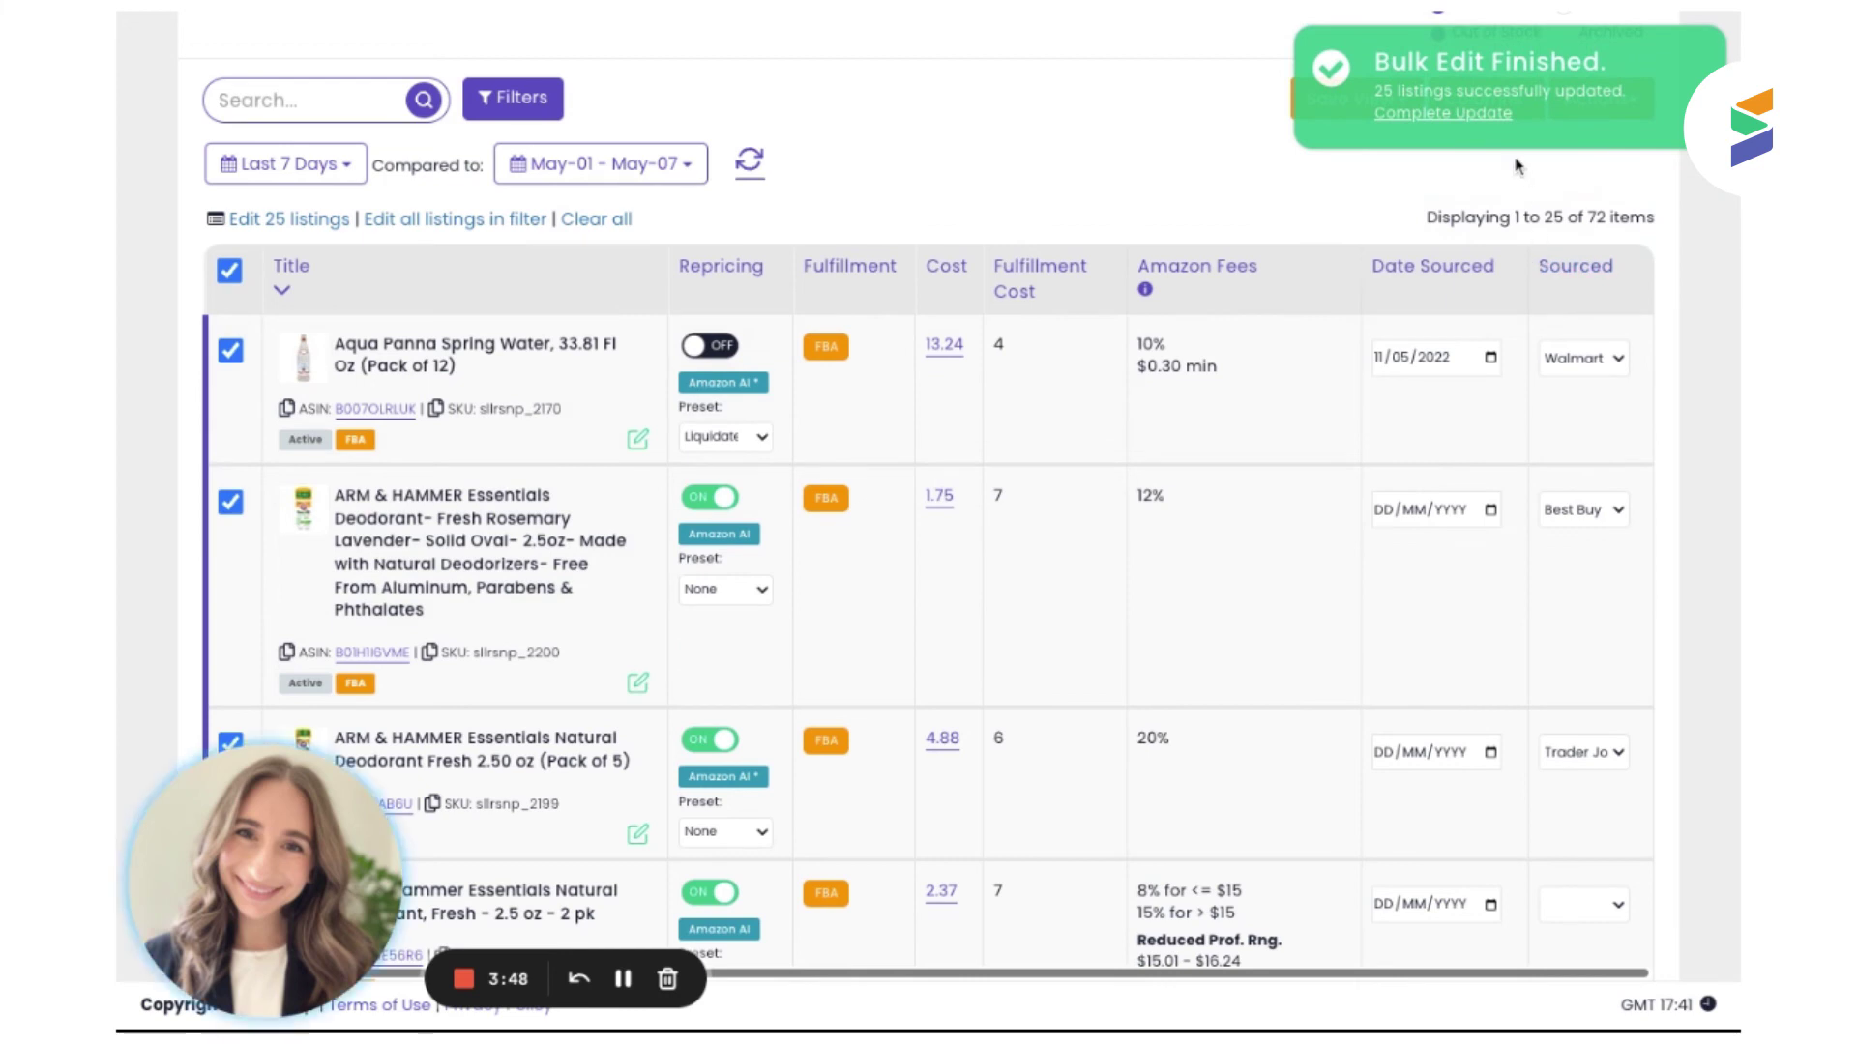
Complete the bulk update and scroll the table to confirm every Sourced value reads Best Buy
left_click(1470, 115)
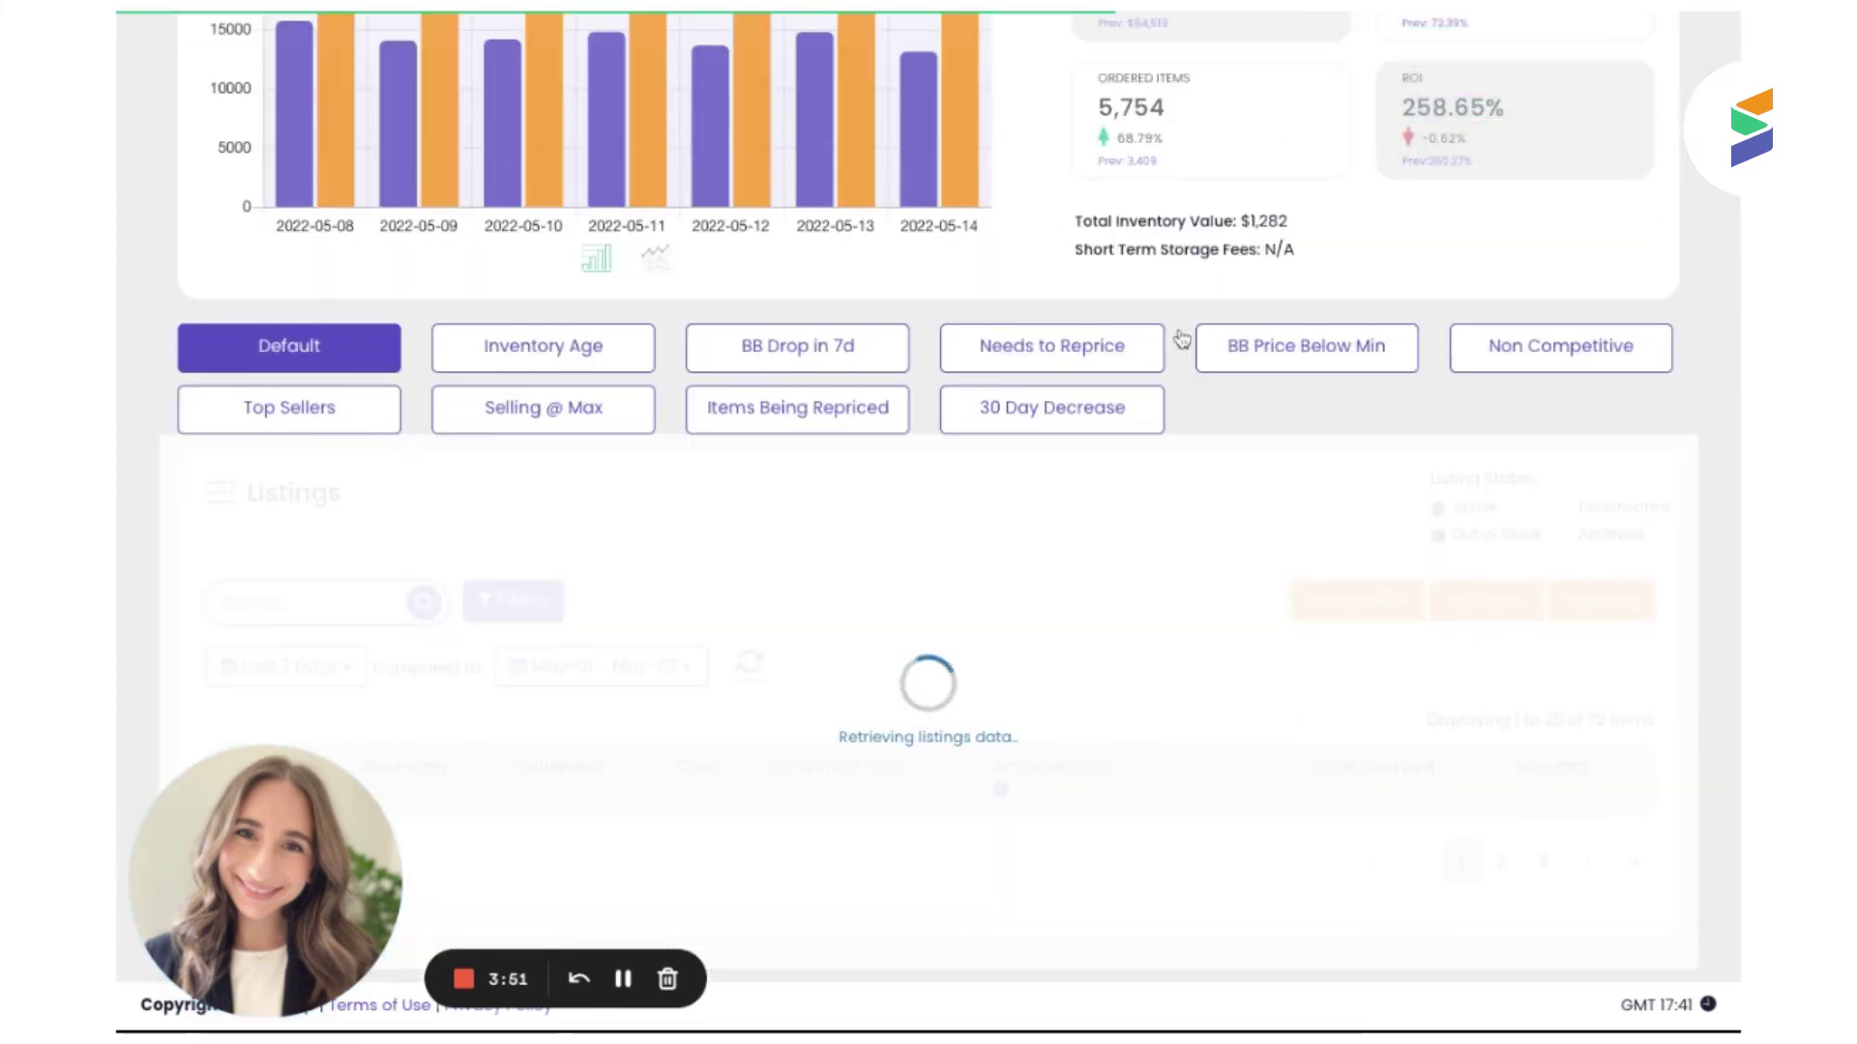
scroll(1041, 569, "down", 5)
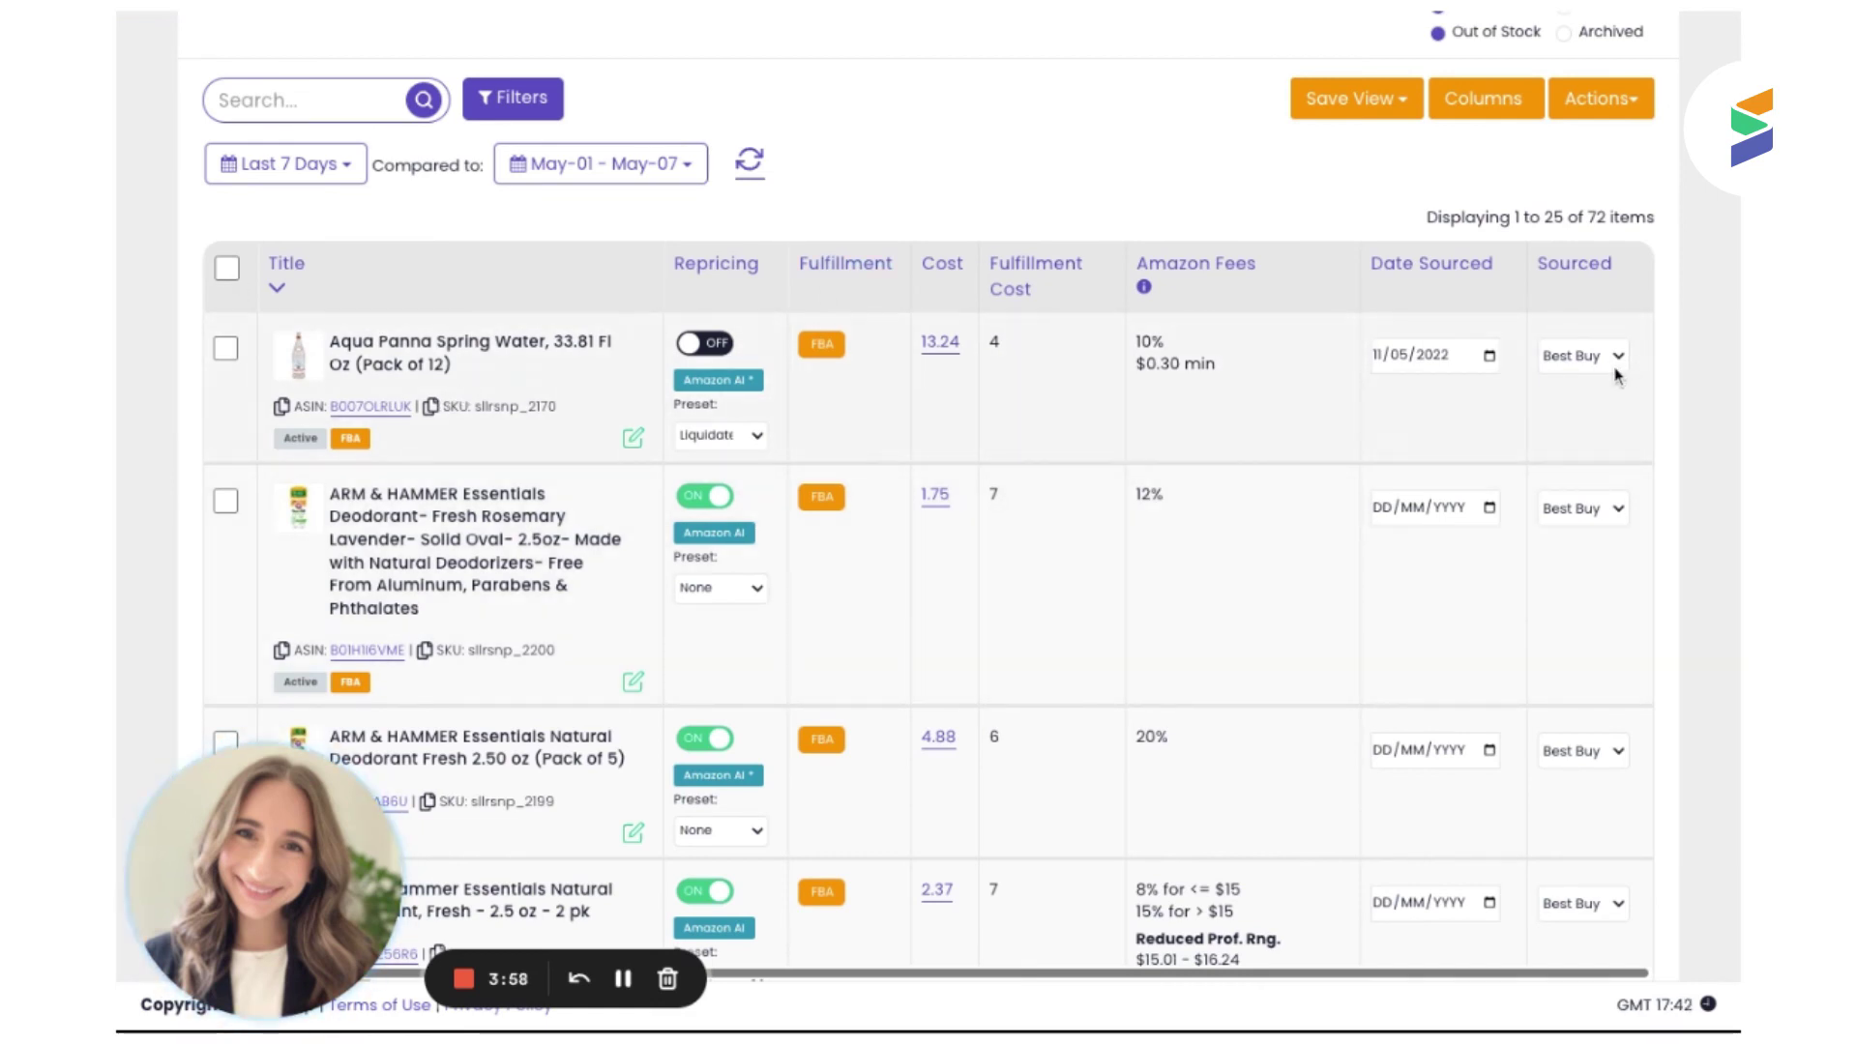
scroll(1617, 376, "down", 8)
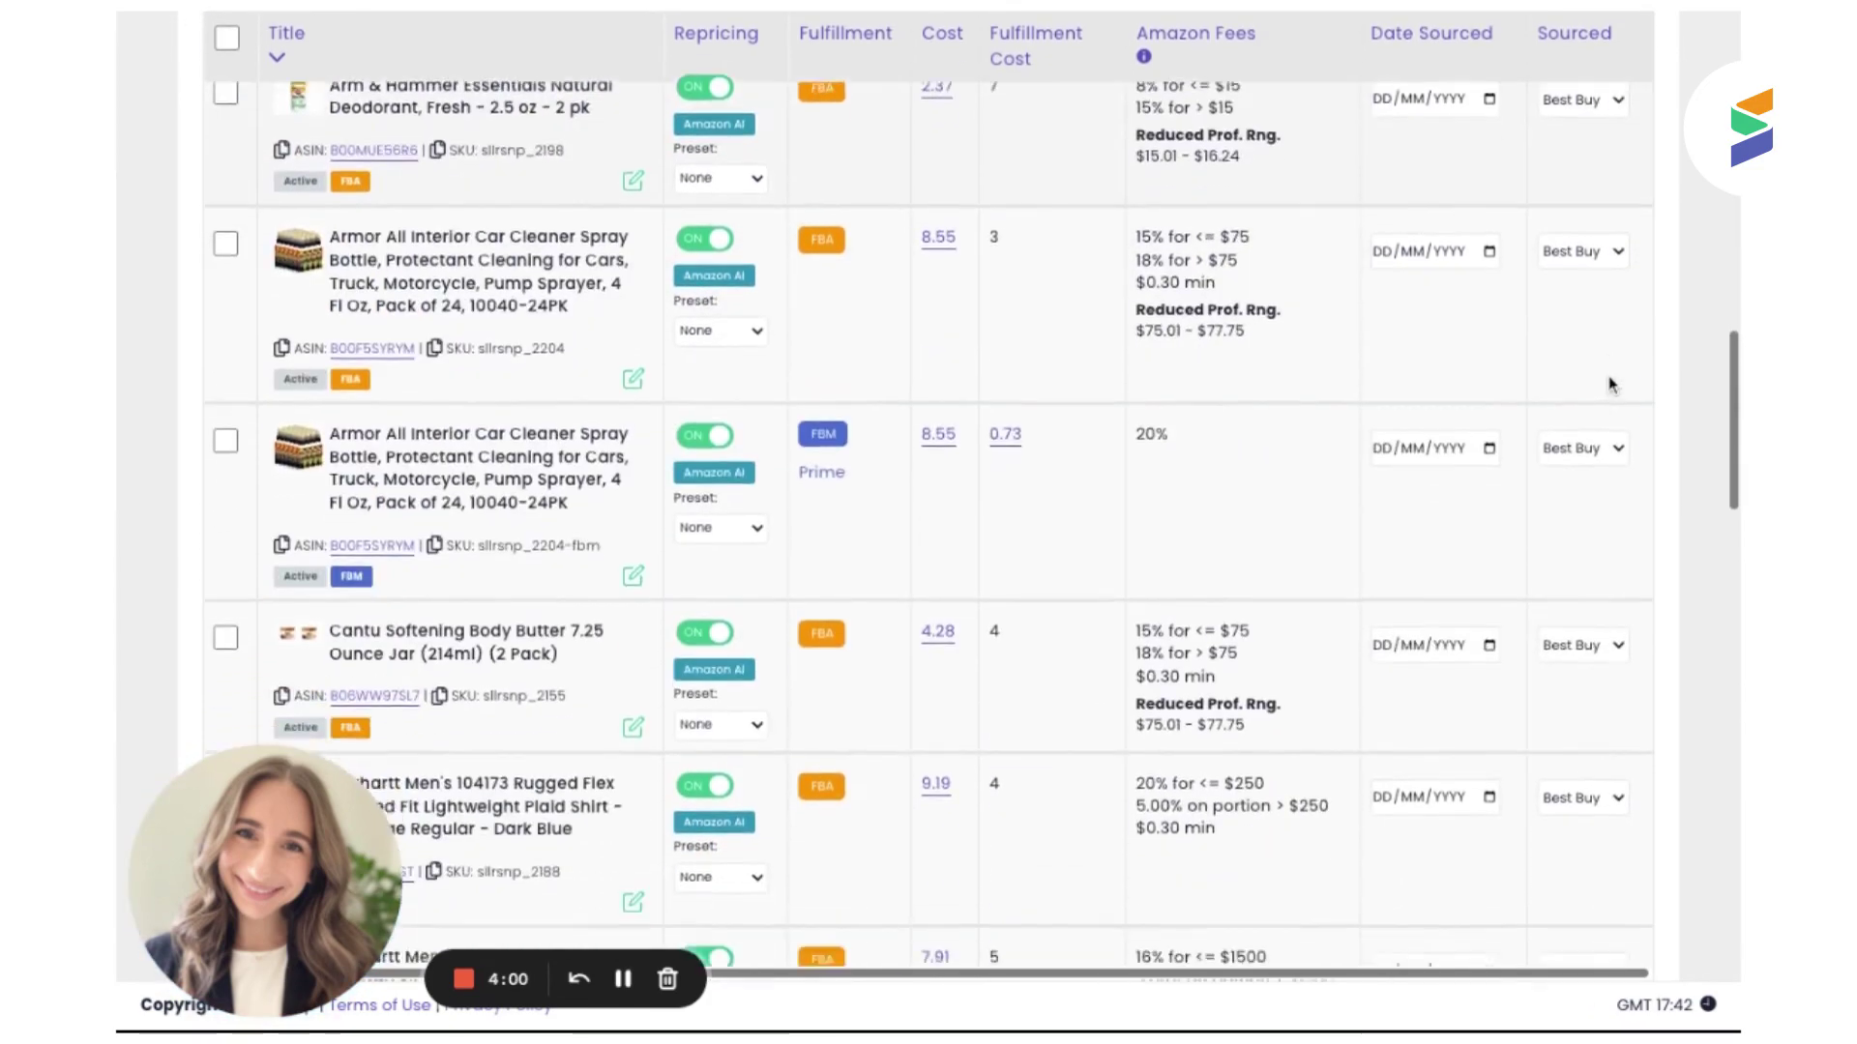
scroll(1610, 384, "down", 6)
scroll(1608, 387, "up", 4)
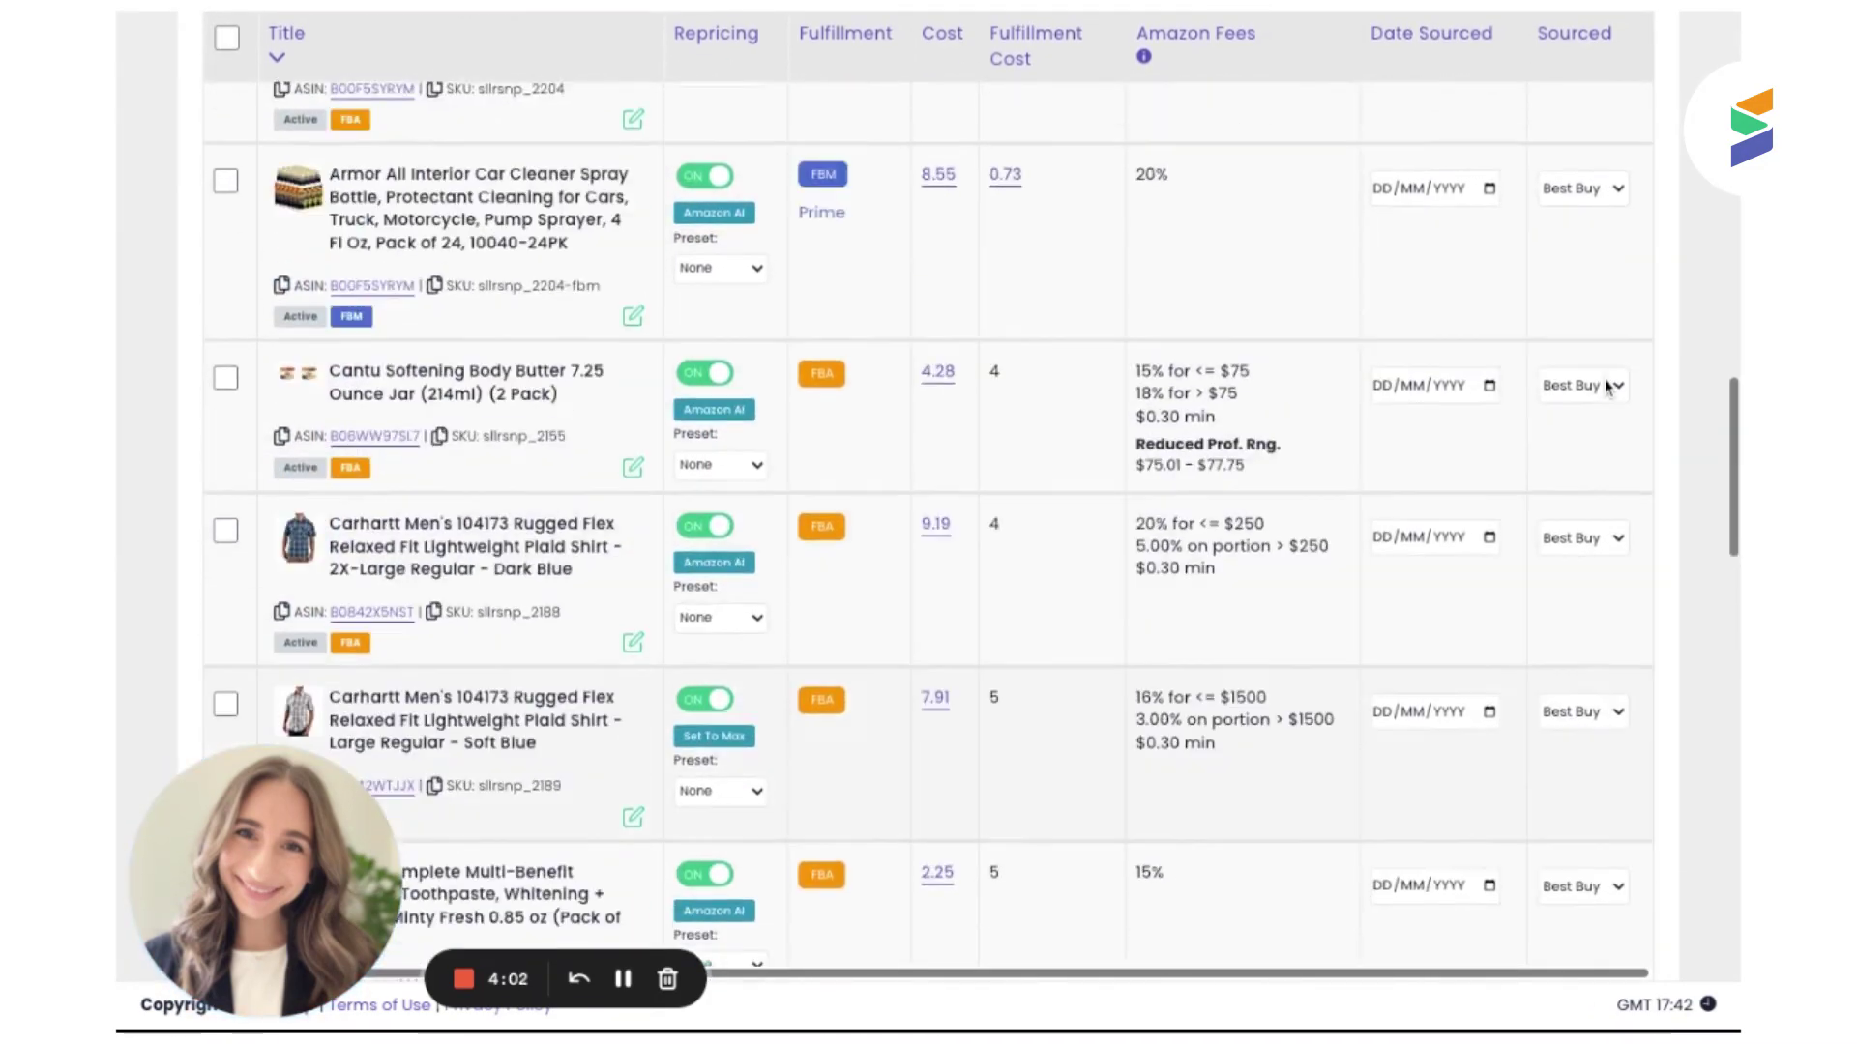
scroll(1608, 387, "up", 10)
scroll(1607, 387, "down", 3)
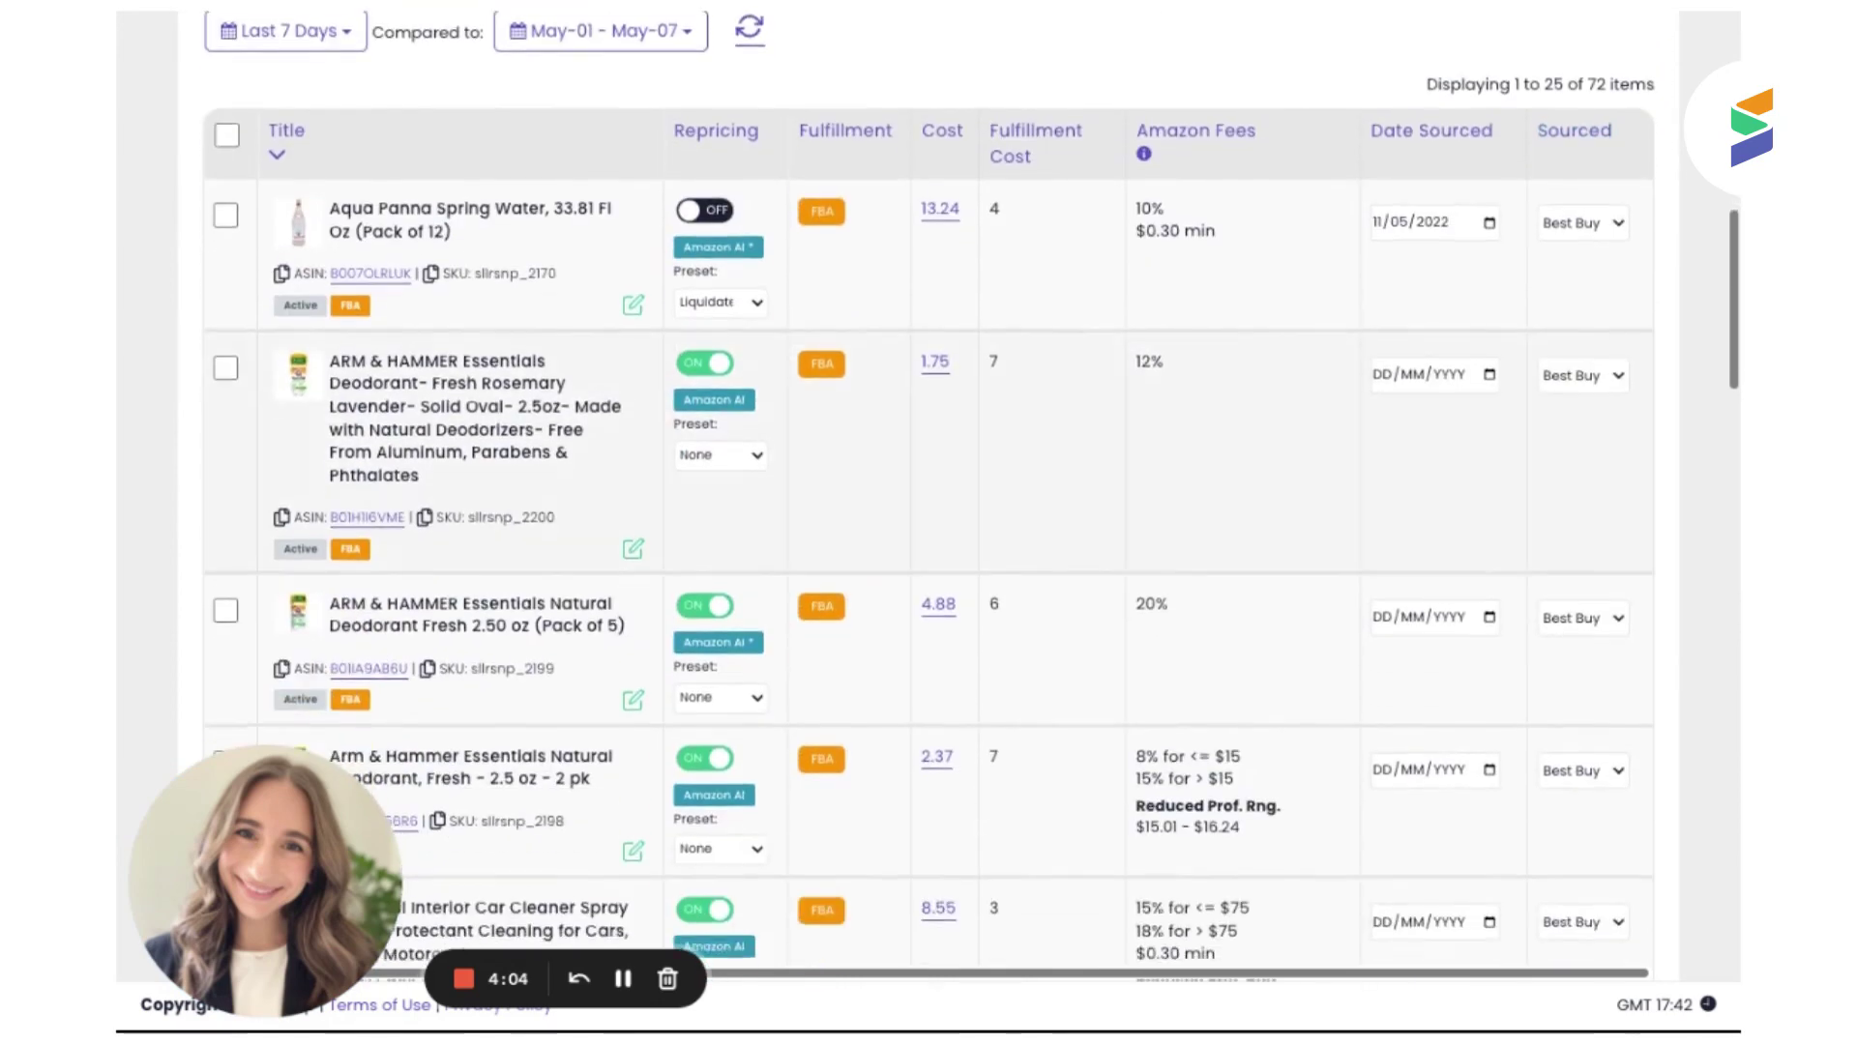
scroll(1541, 409, "up", 6)
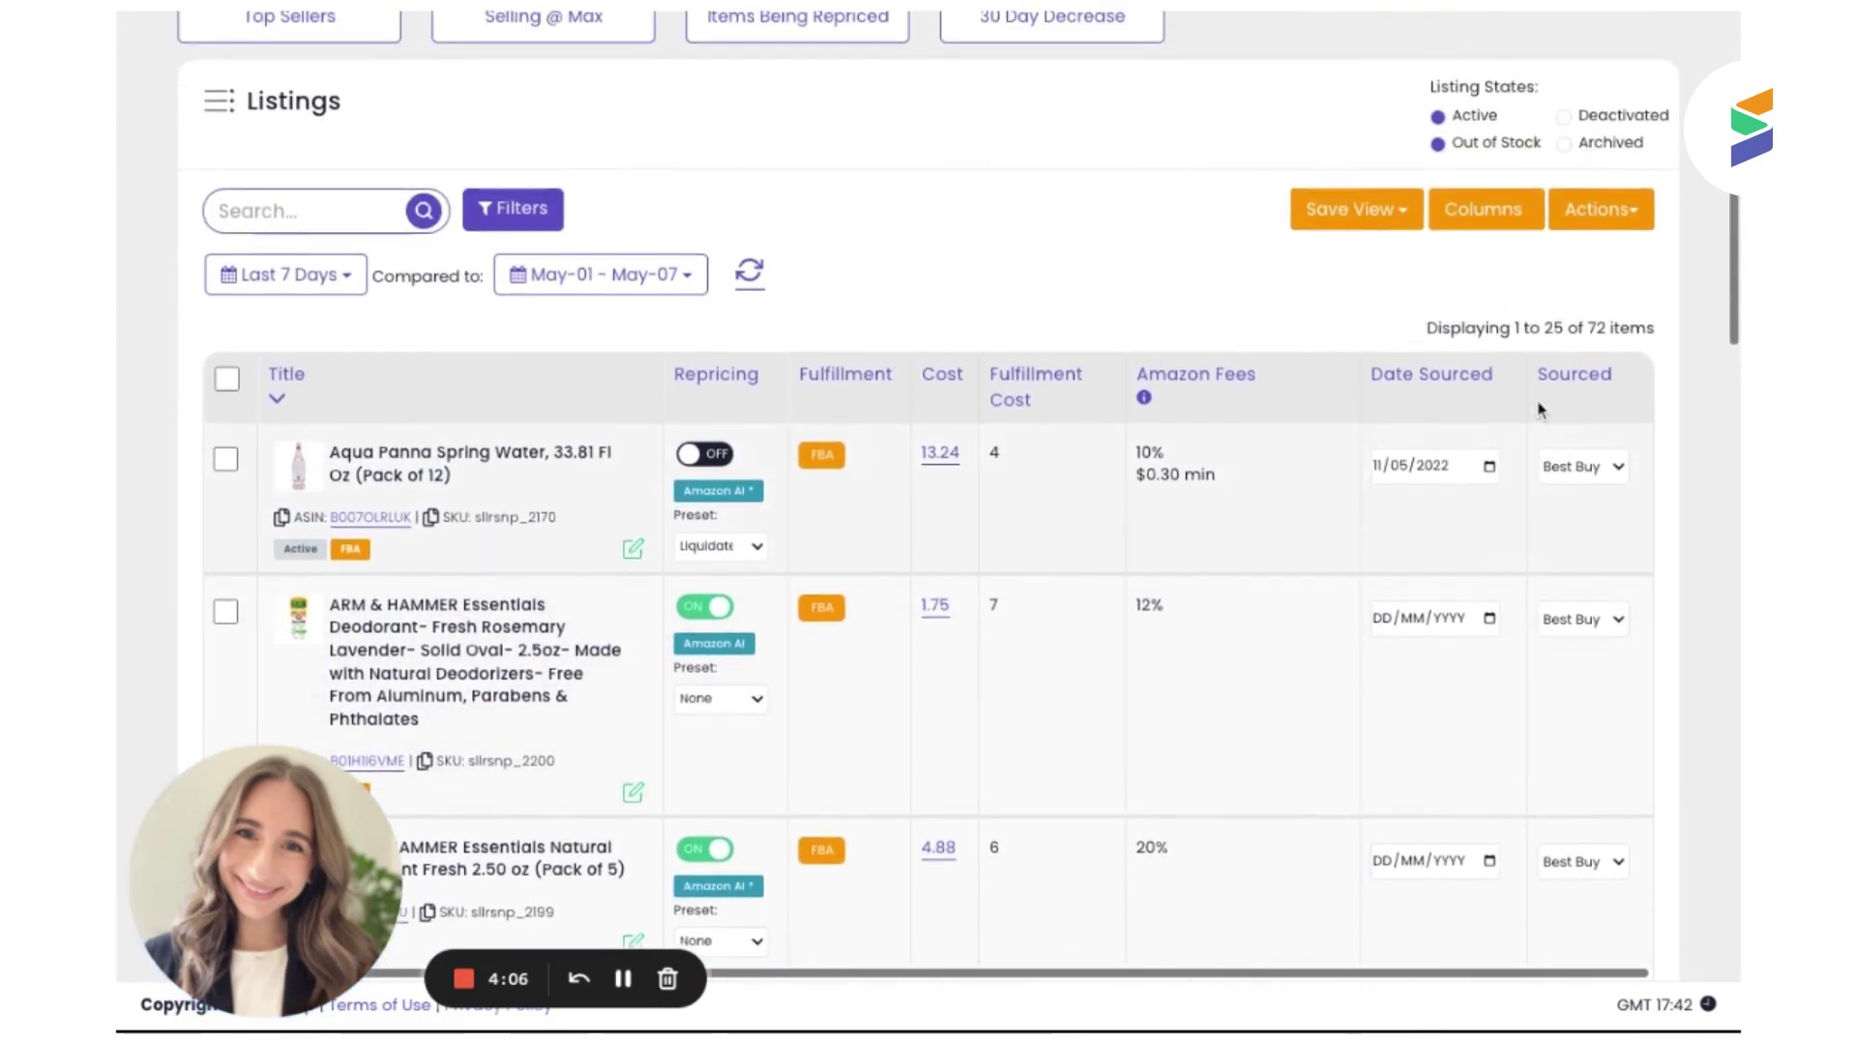
scroll(1199, 412, "up", 5)
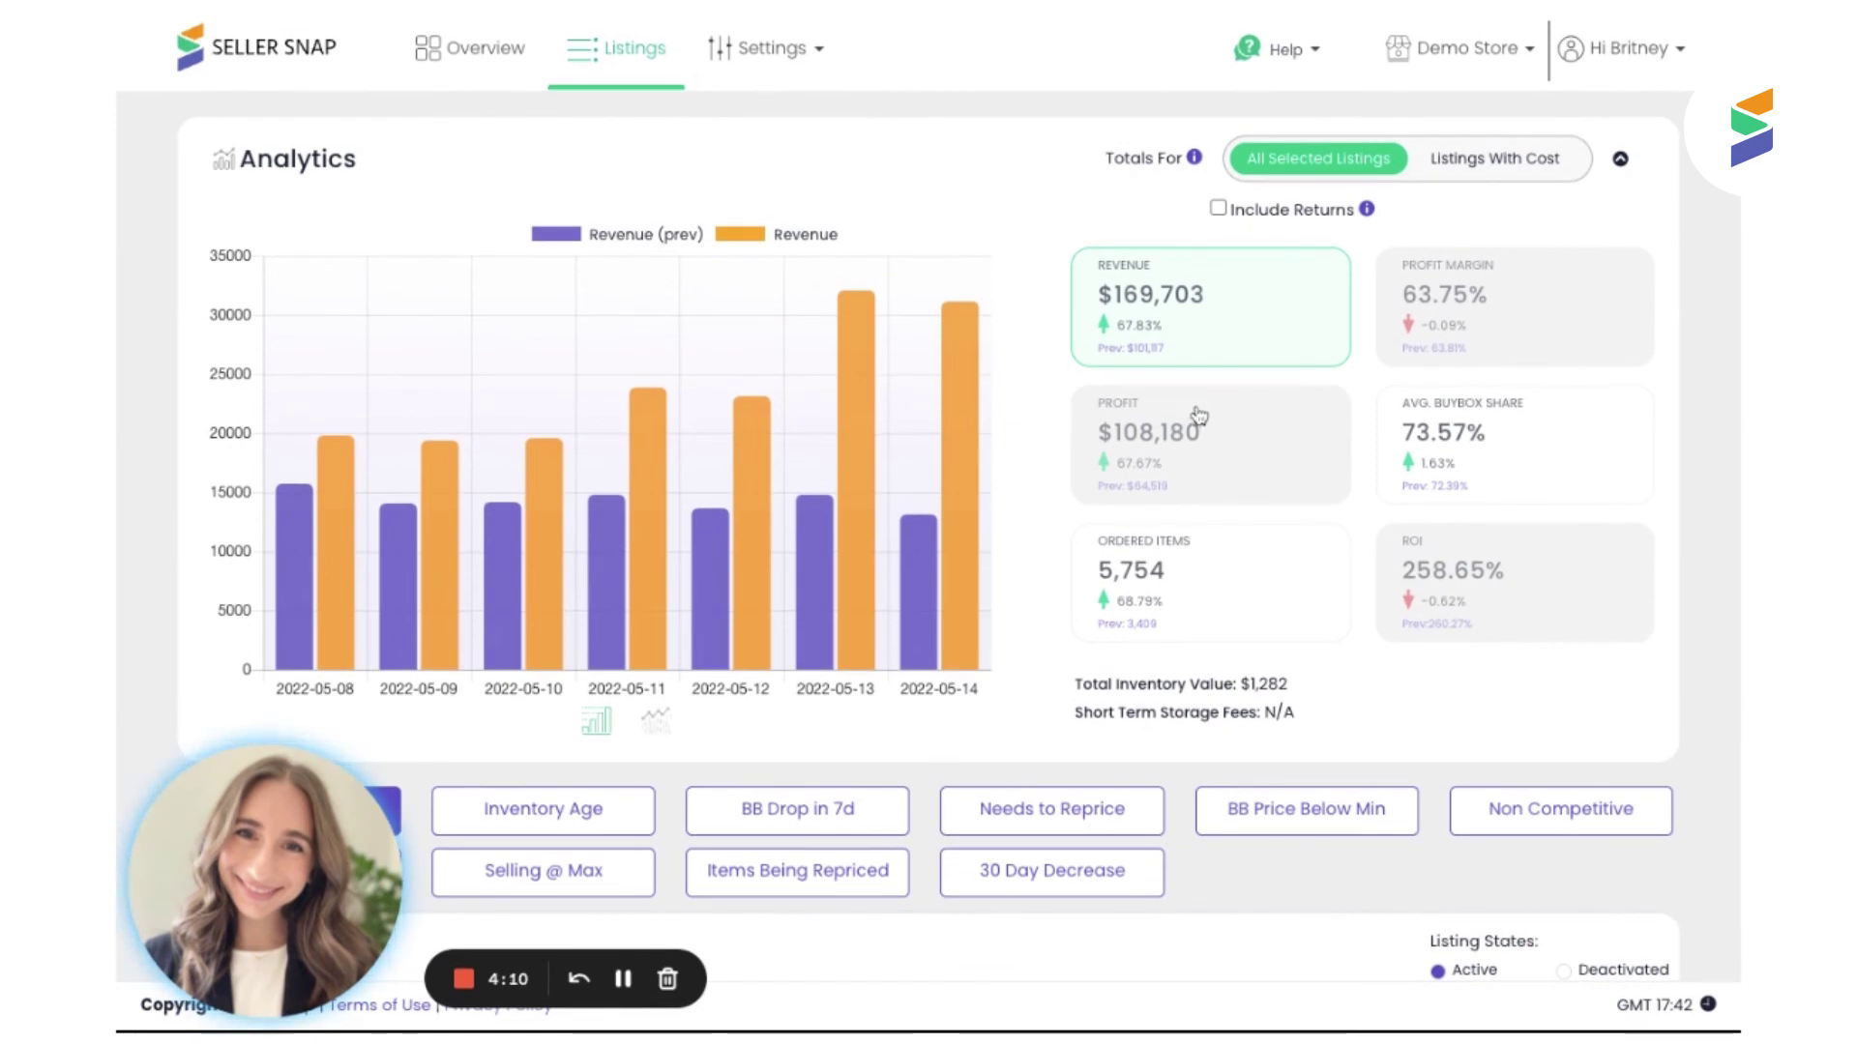
Show the Help menu with Contact Support, Search Knowledge Base and API Documentation
left_click(1323, 61)
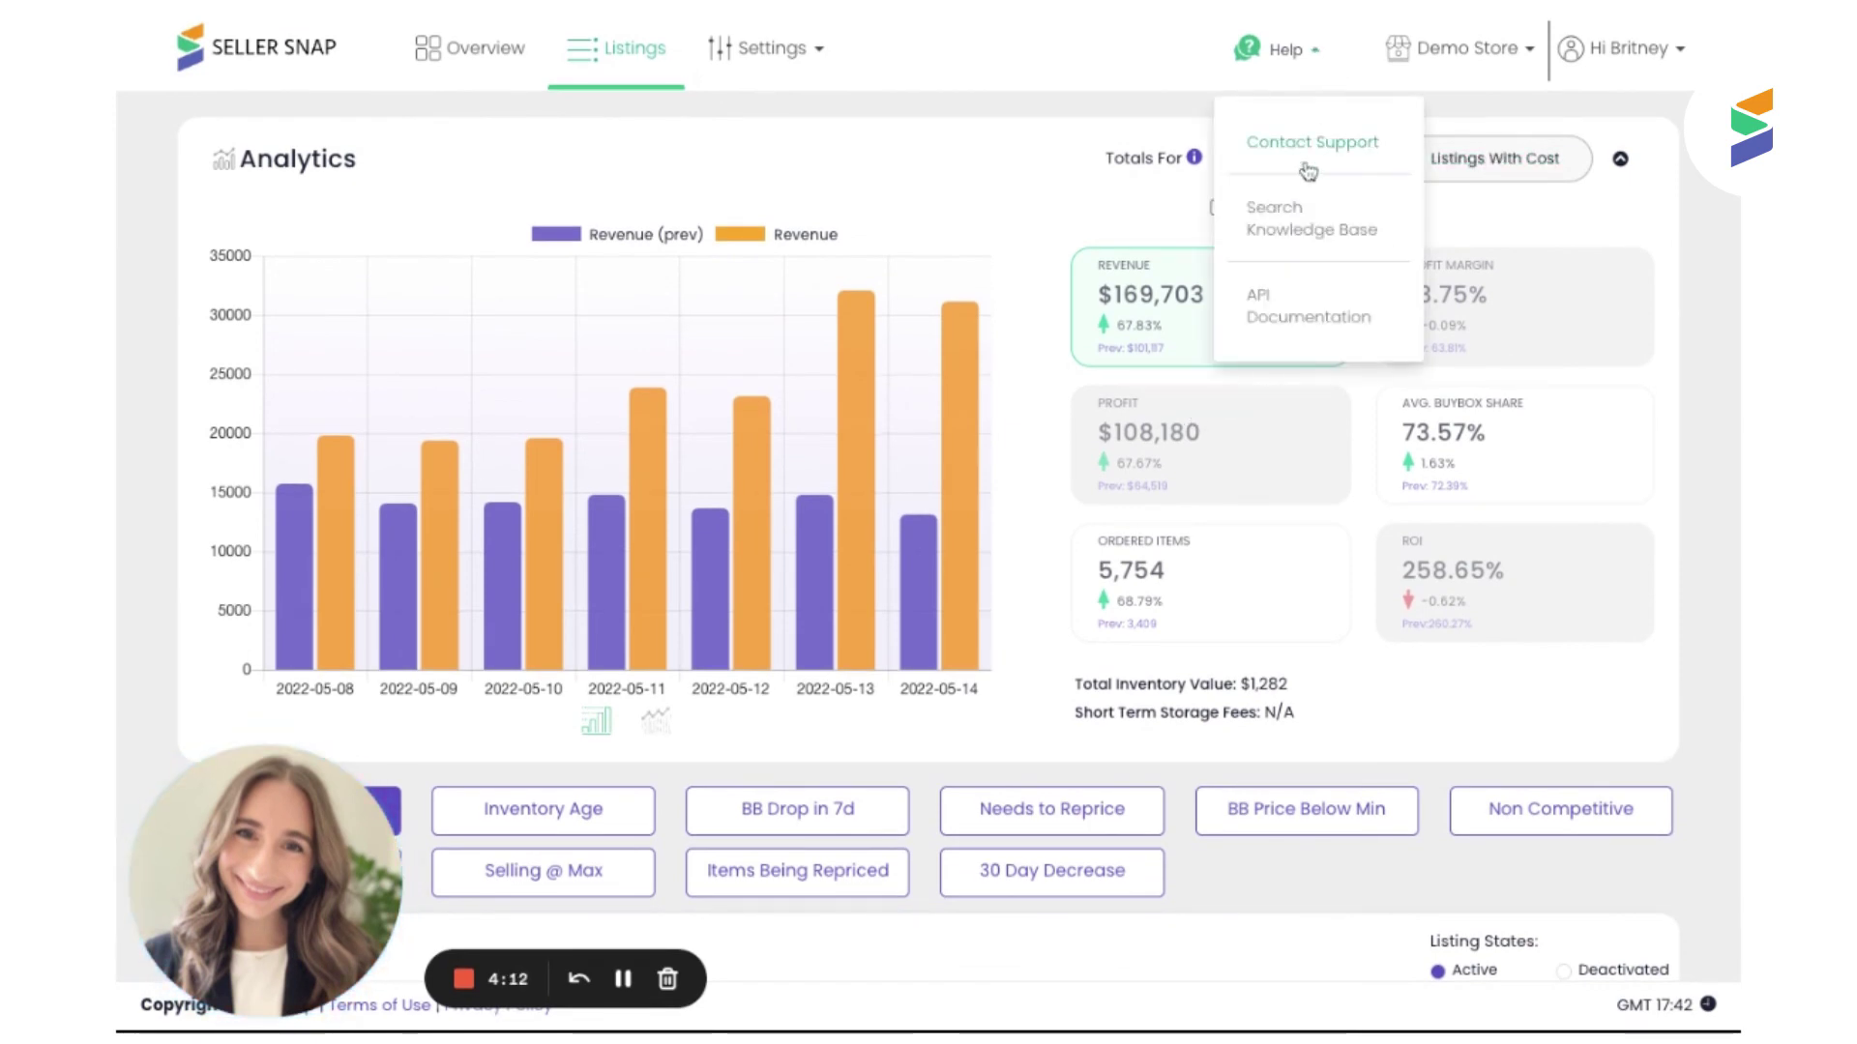